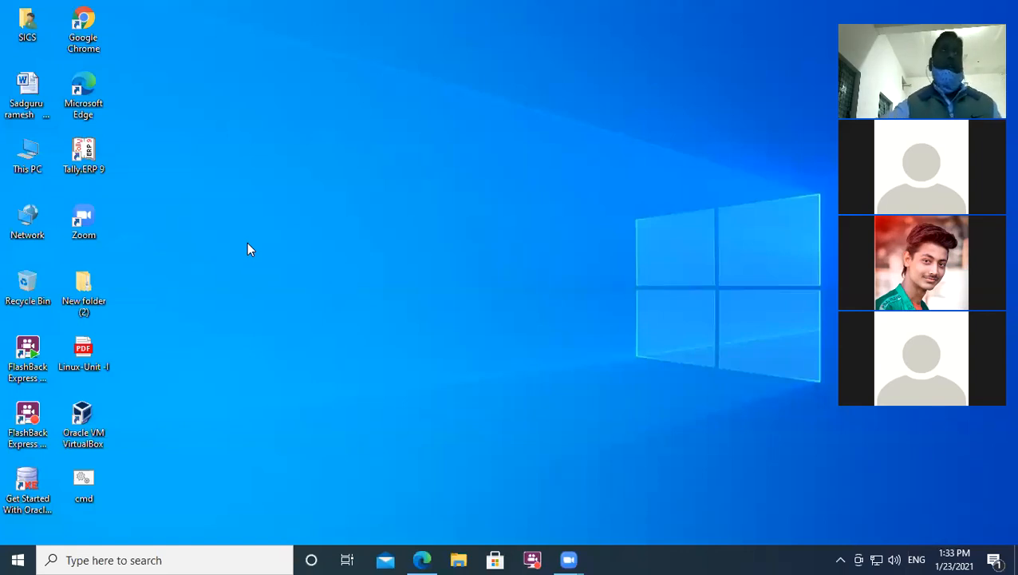
Step: Browse This PC > Documents > teacher's folder > Office automation and launch the BCA1 workbook
double_click(27, 156)
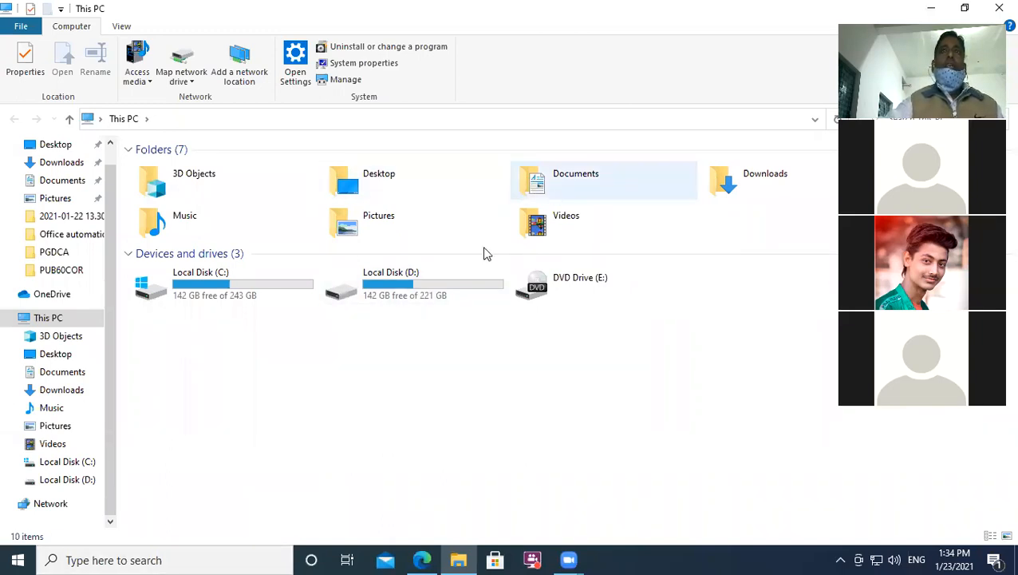
click(541, 191)
double_click(541, 191)
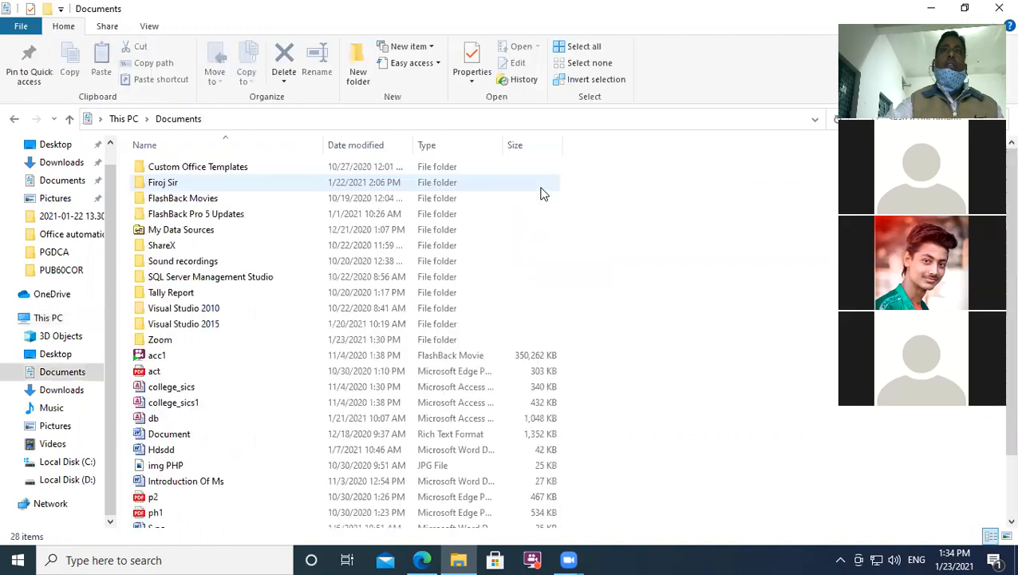
click(164, 185)
double_click(164, 183)
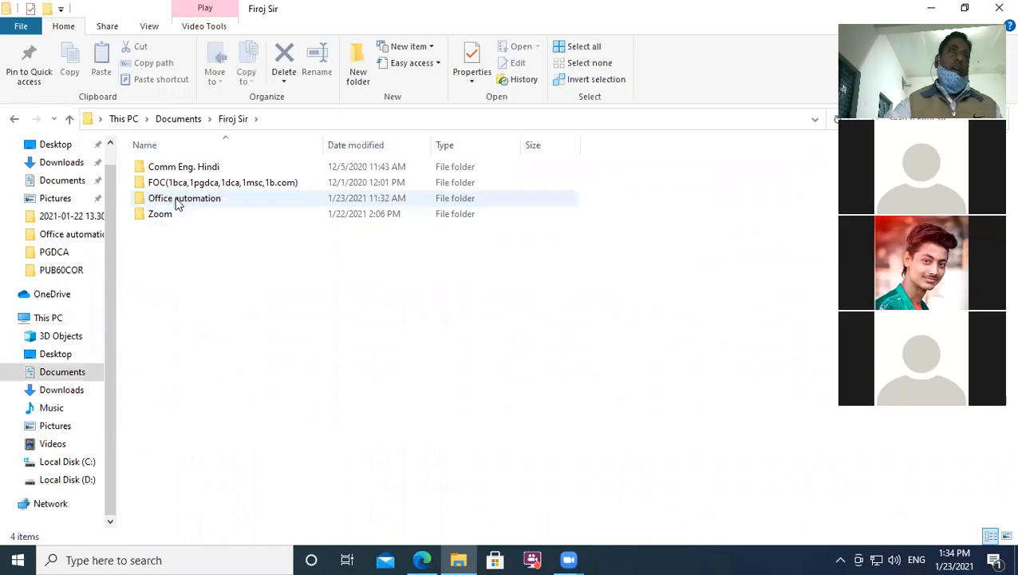
double_click(177, 199)
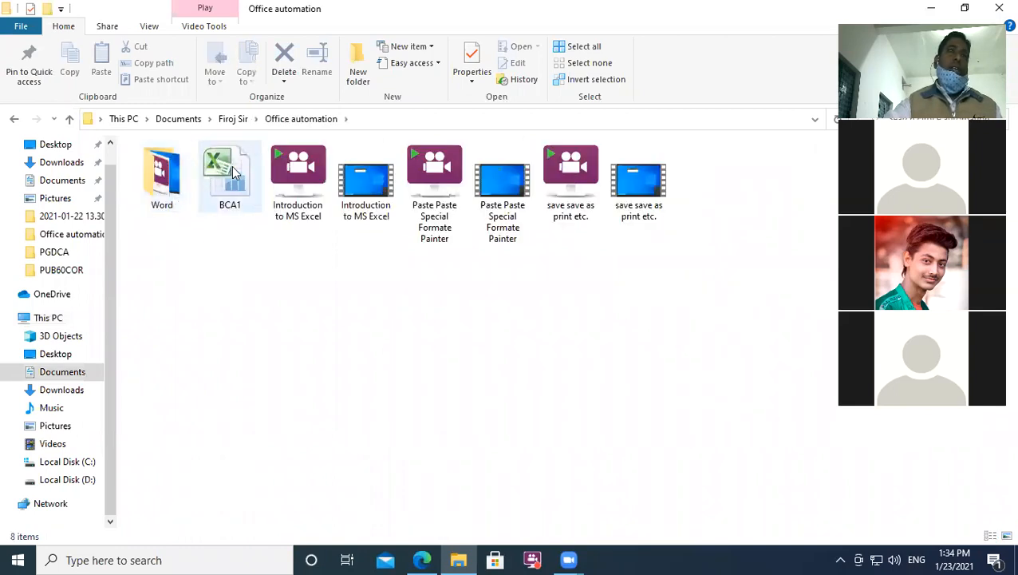
double_click(232, 173)
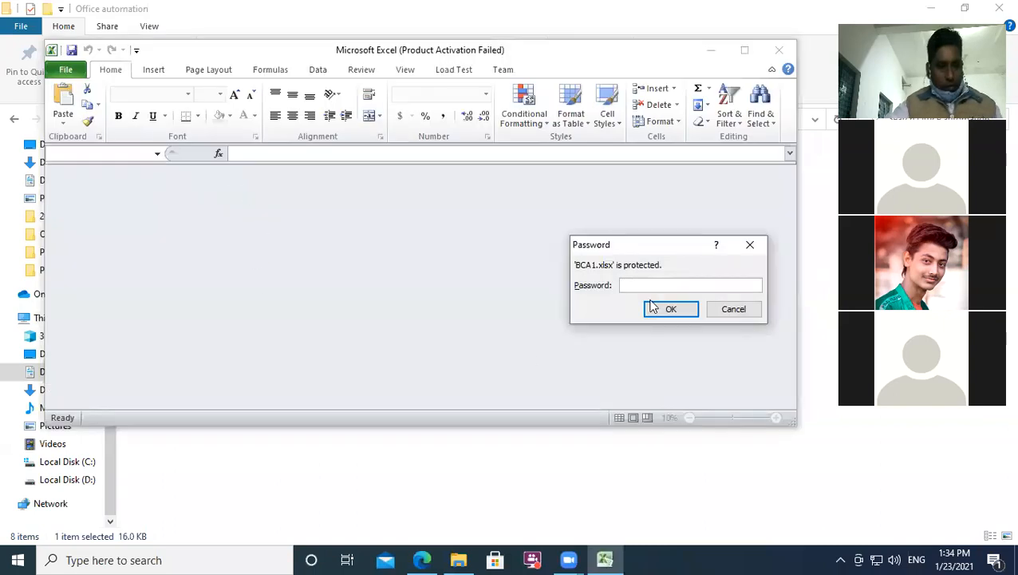
Step: Enter the workbook password, dismiss the activation warning, and maximize the Excel window
text(***)
click(658, 312)
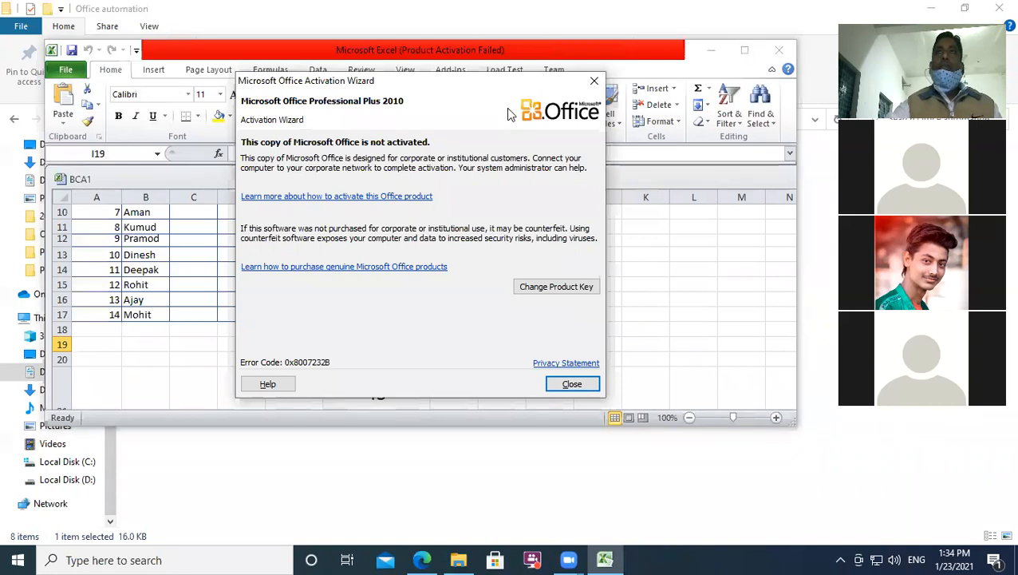
click(592, 83)
click(744, 50)
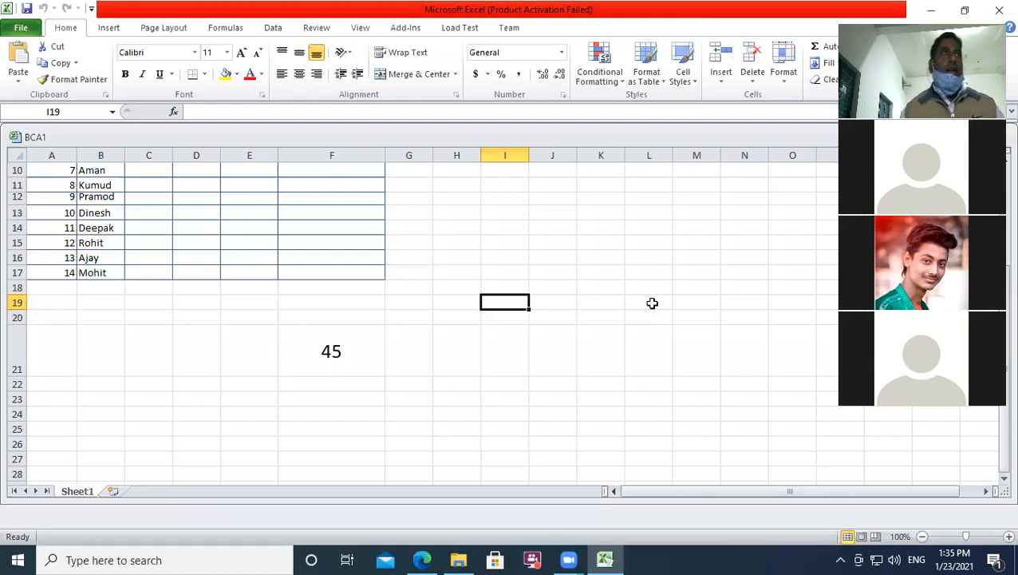
Step: Insert blank Sheet2 and Sheet3 with Shift+F11, then return to the Sheet1 marks table
key(Up)
key(Up)
key(Up)
key(Up)
key(Up)
key(Up)
key(Up)
key(Up)
key(Up)
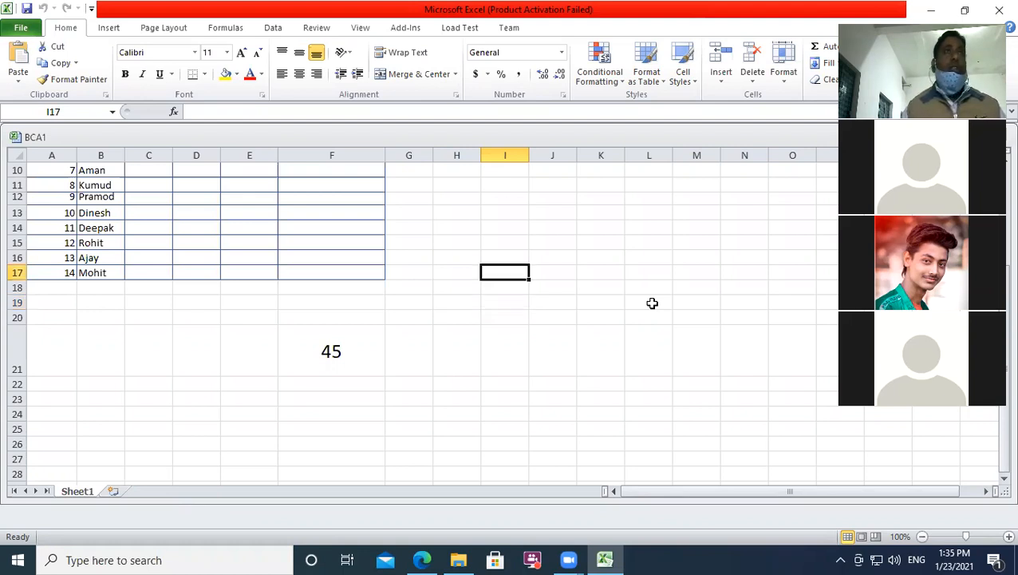
key(Up)
key(Up)
key(Up)
key(Up)
key(Up)
key(Up)
key(Up)
key(Up)
key(Up)
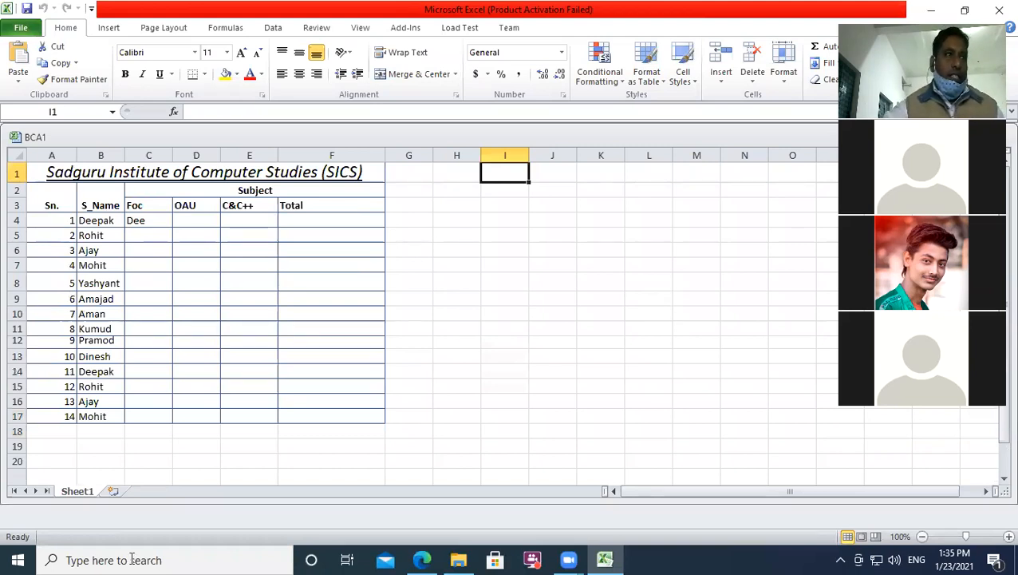
key(shift+F11)
key(ctrl+Page_Up)
key(ctrl+Page_Down)
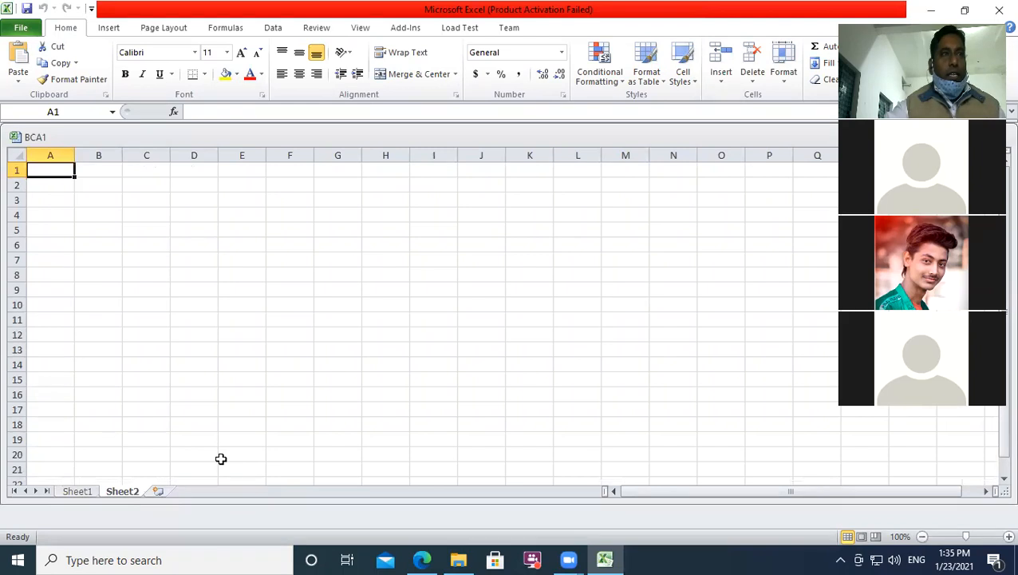
key(shift+F11)
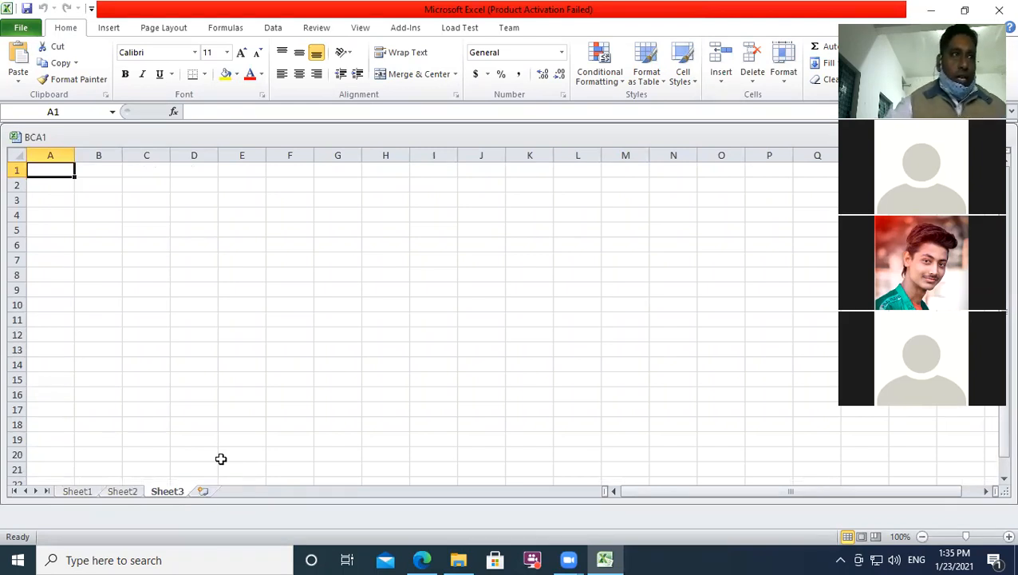
key(ctrl+Page_Up)
key(ctrl+Page_Up)
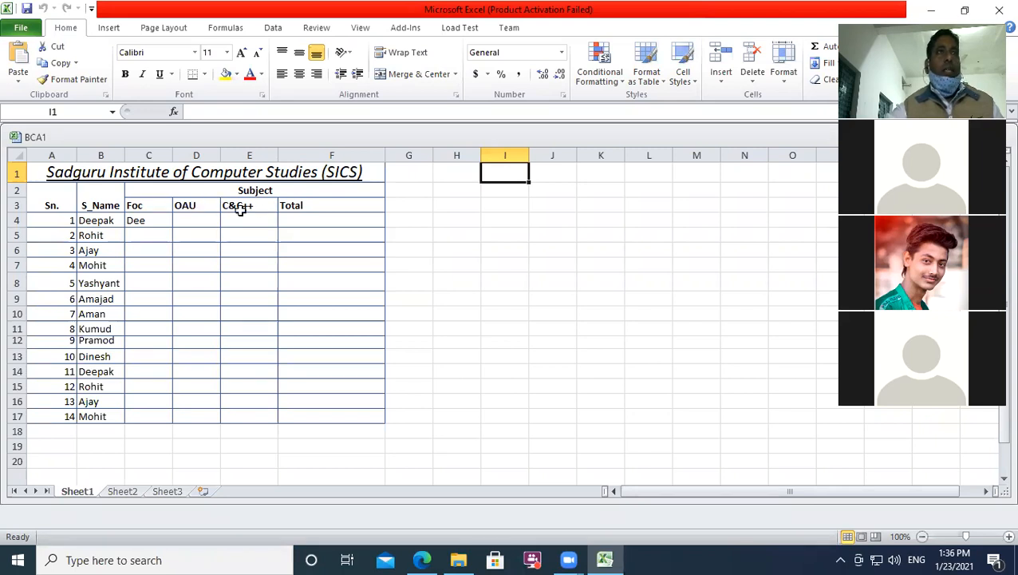
Step: Delete 'Dee' from cell C4, review the names and serial-number columns, then view Sheet2
click(158, 221)
key(Delete)
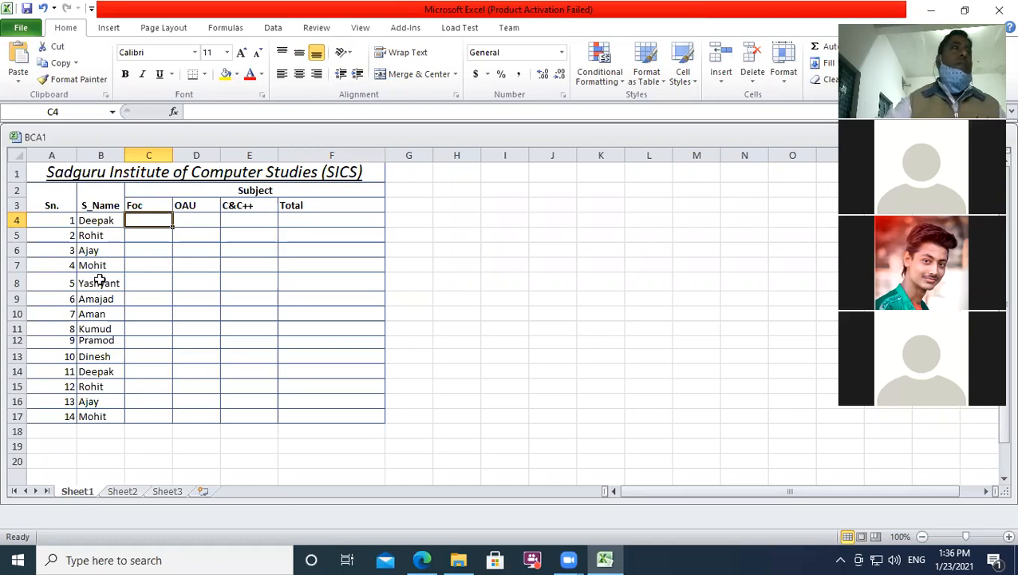
drag(82, 221, 96, 416)
drag(45, 220, 64, 416)
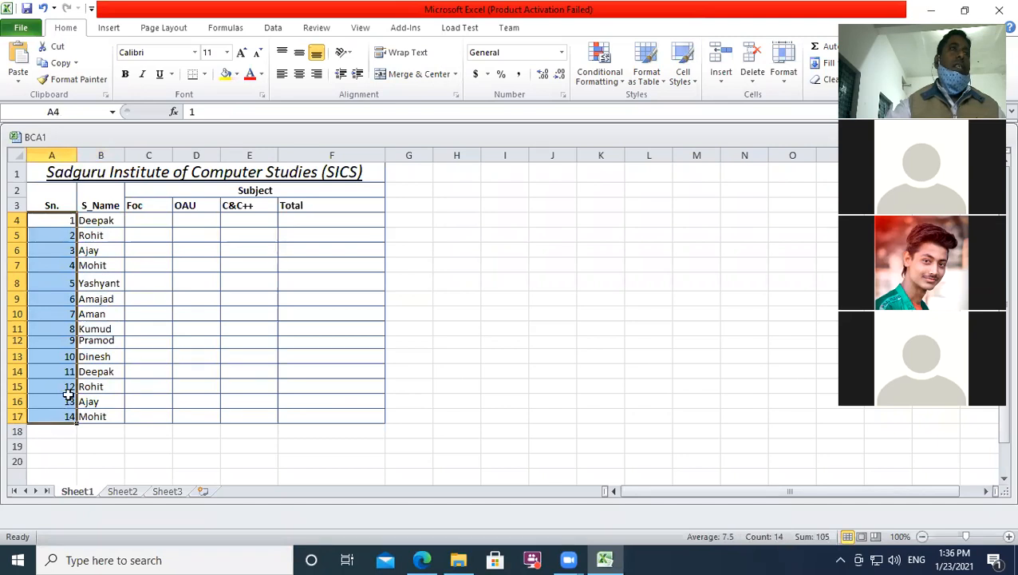
click(141, 223)
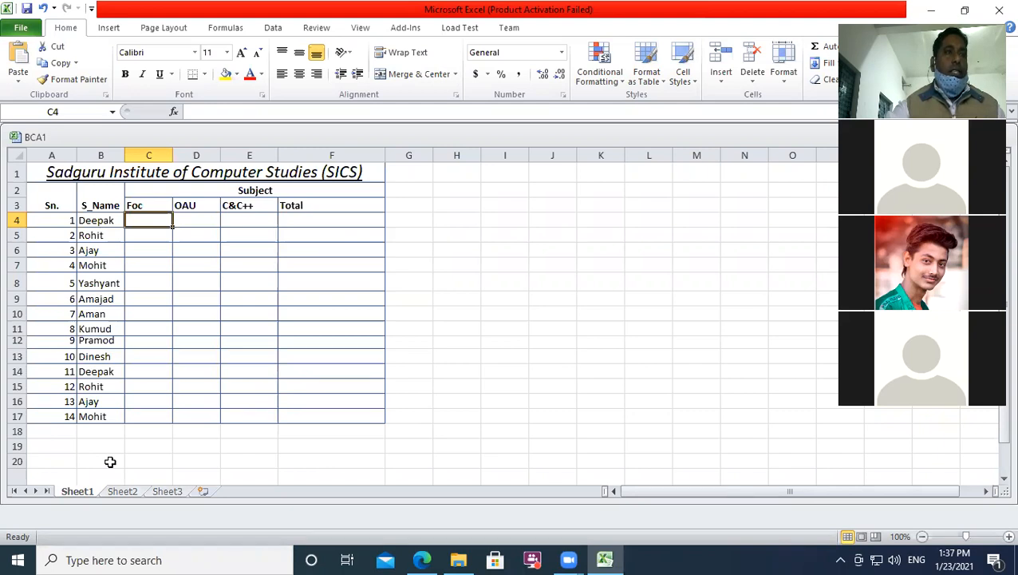
key(ctrl+Page_Down)
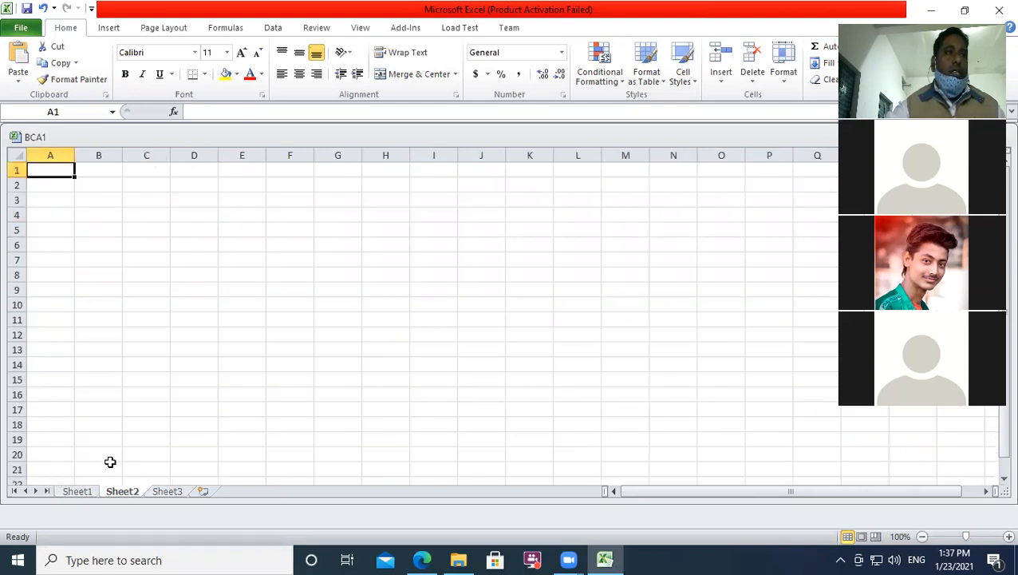
key(ctrl+Page_Up)
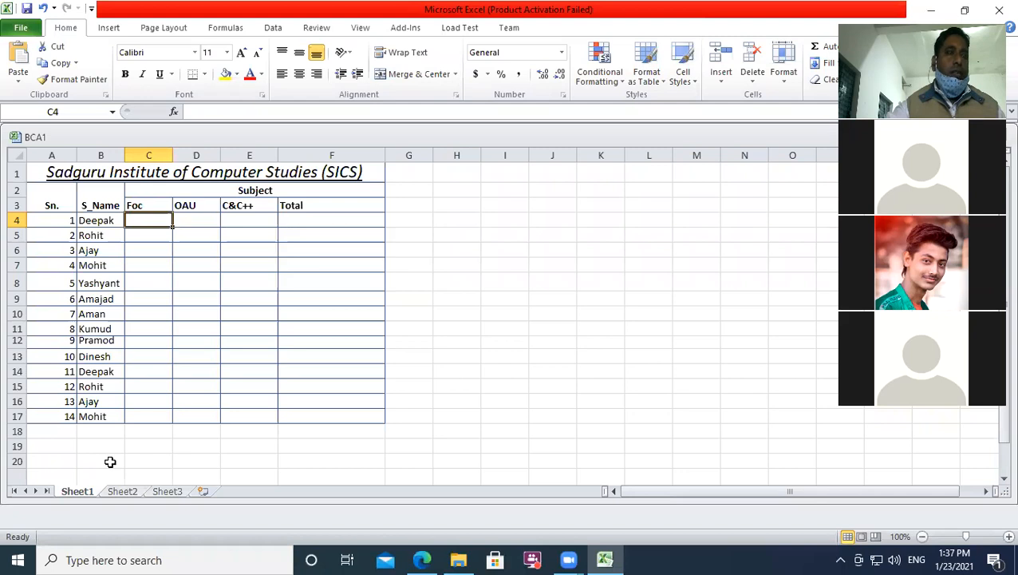
right_click(77, 491)
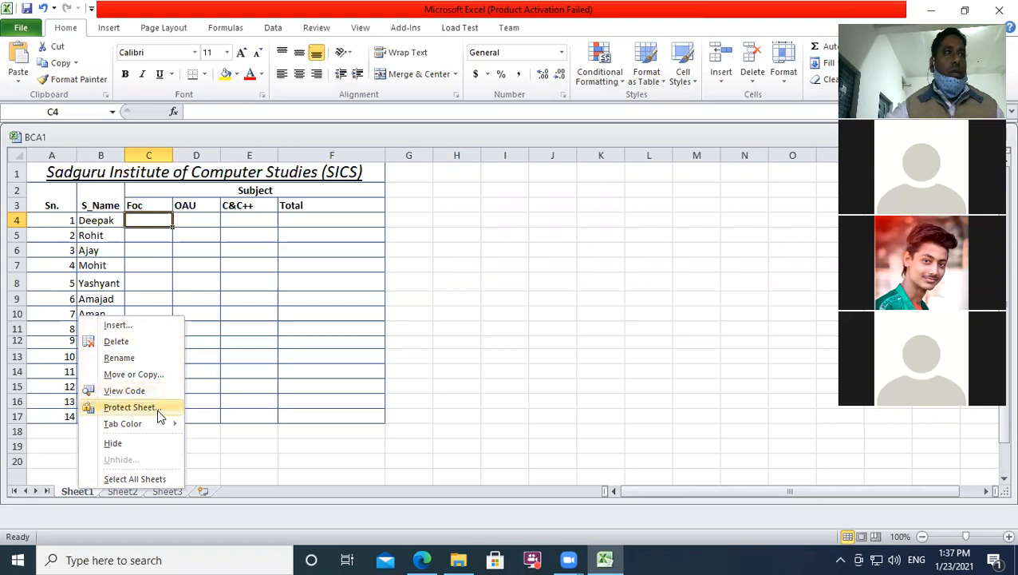
mouse_move(146, 428)
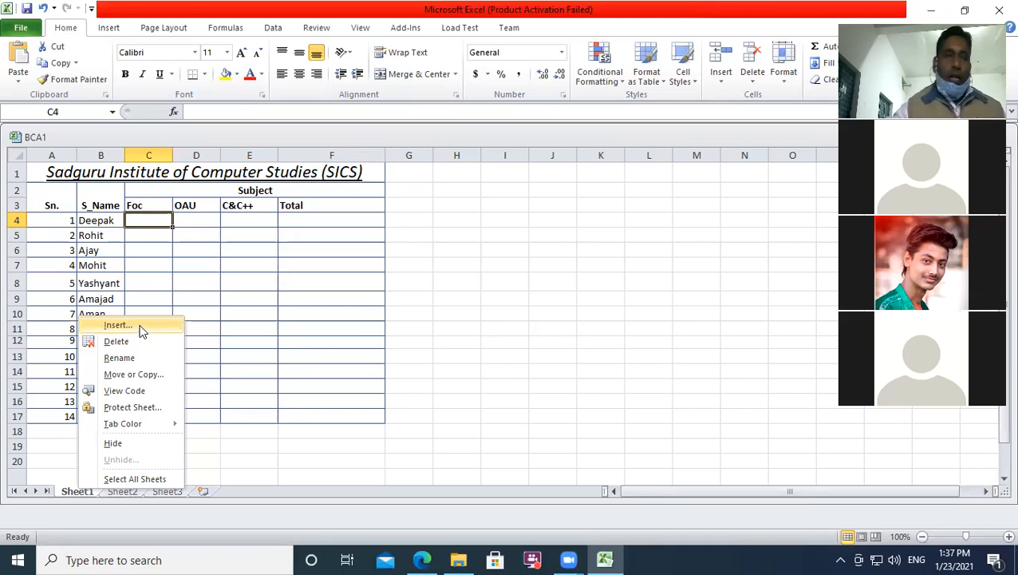
click(186, 491)
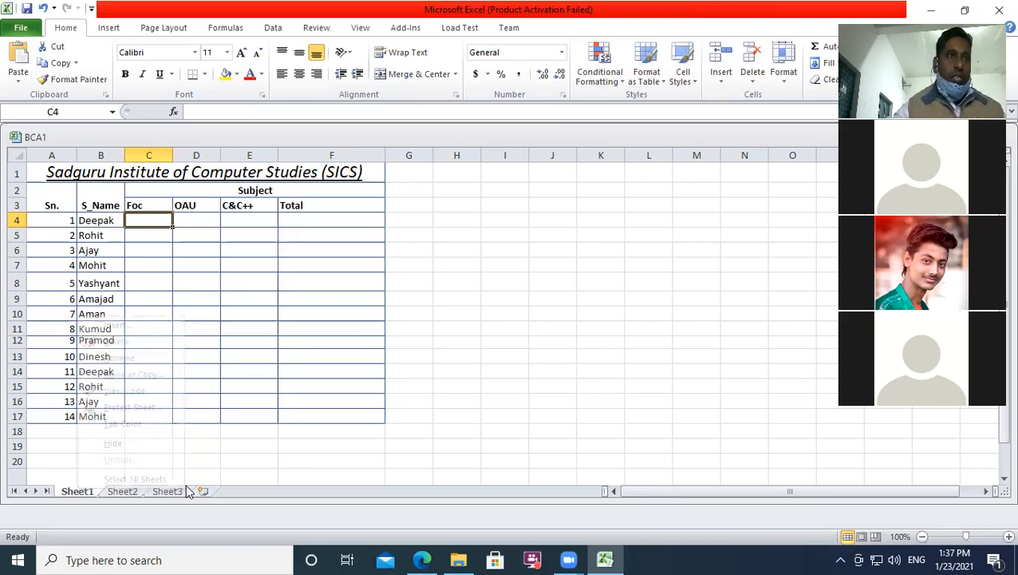
click(195, 491)
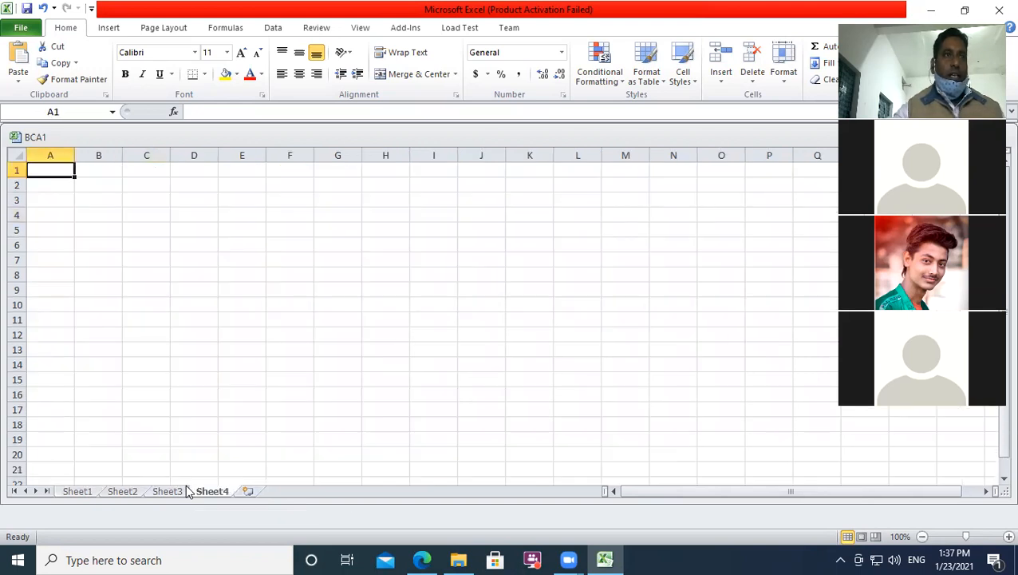
right_click(214, 491)
click(256, 344)
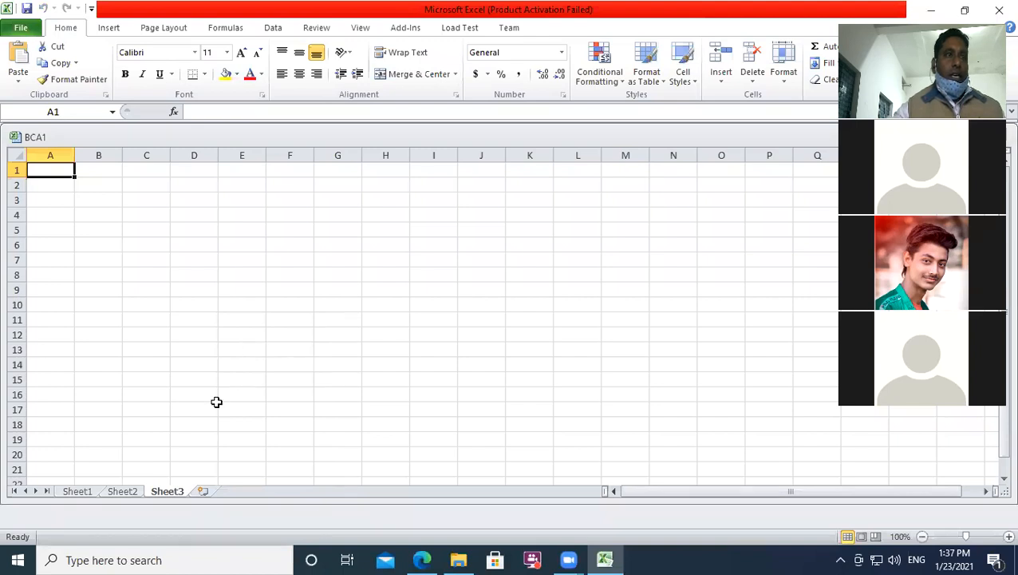
right_click(172, 491)
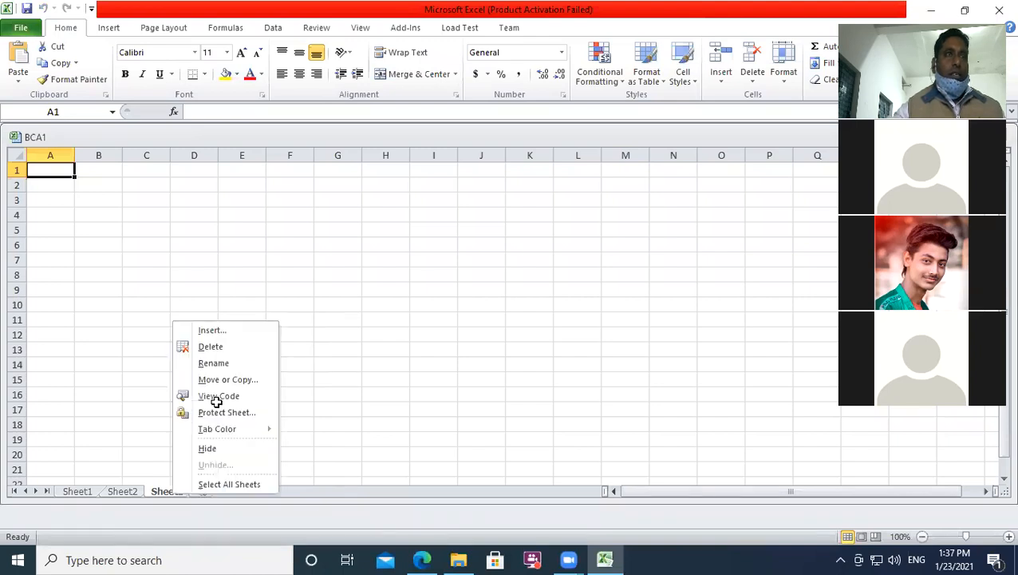
click(211, 329)
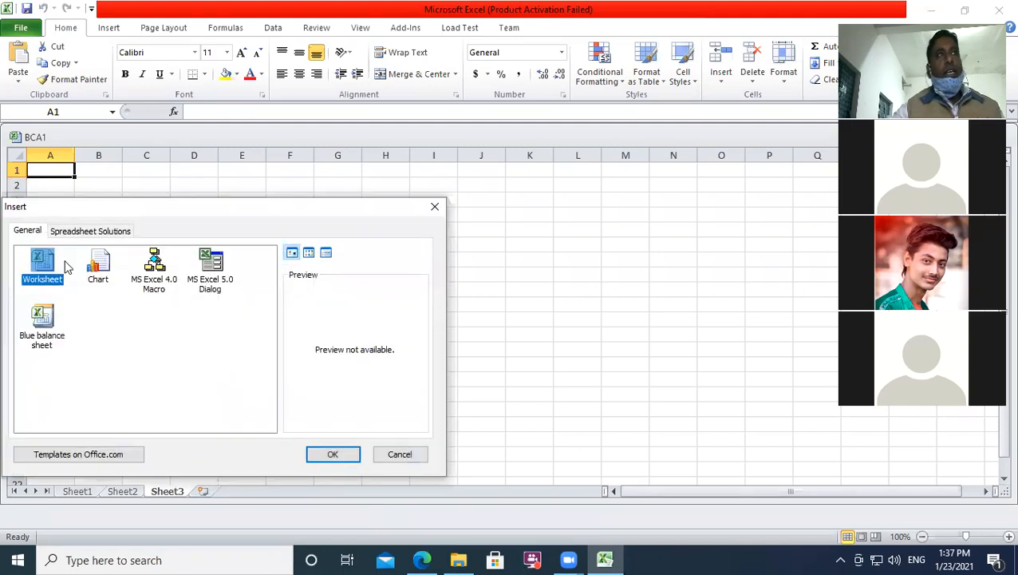
click(338, 459)
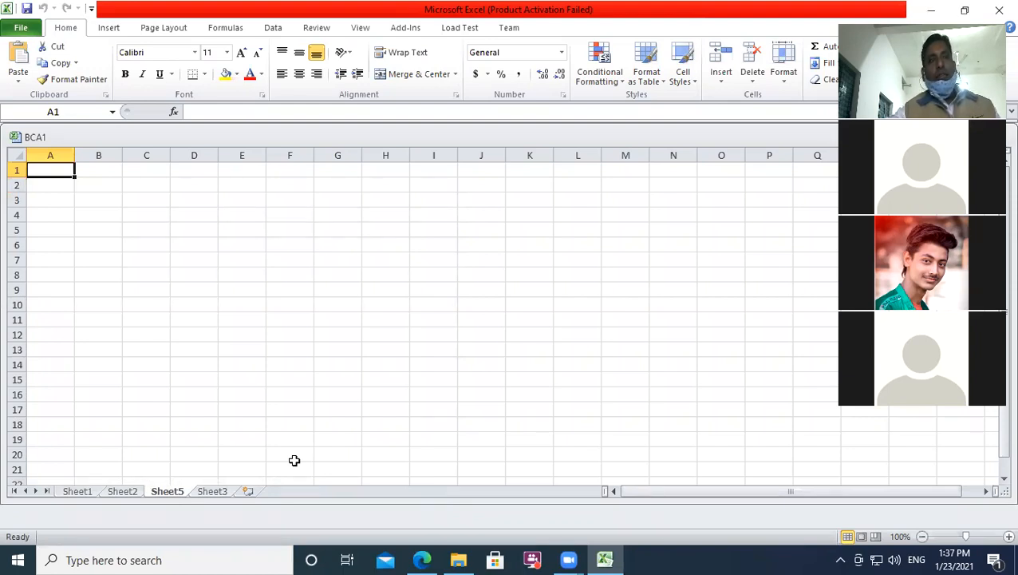
right_click(169, 491)
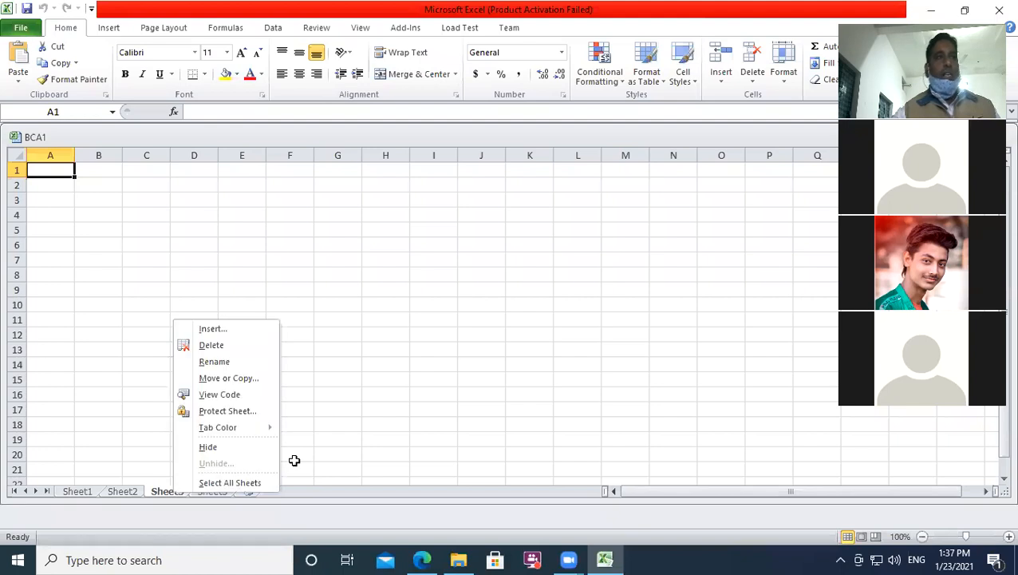
click(207, 345)
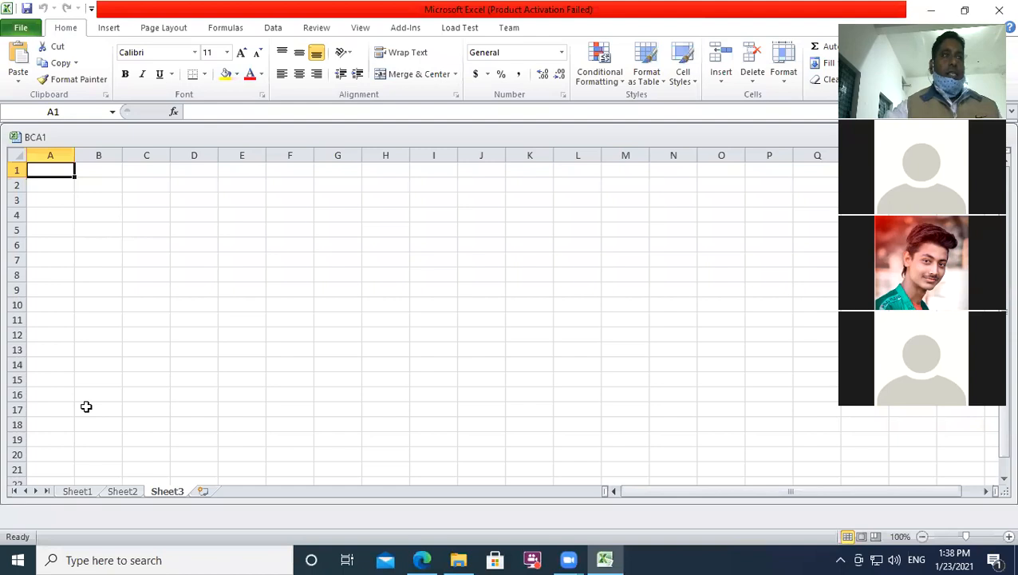
Step: Rename Sheet1 to '1BCA'
right_click(80, 490)
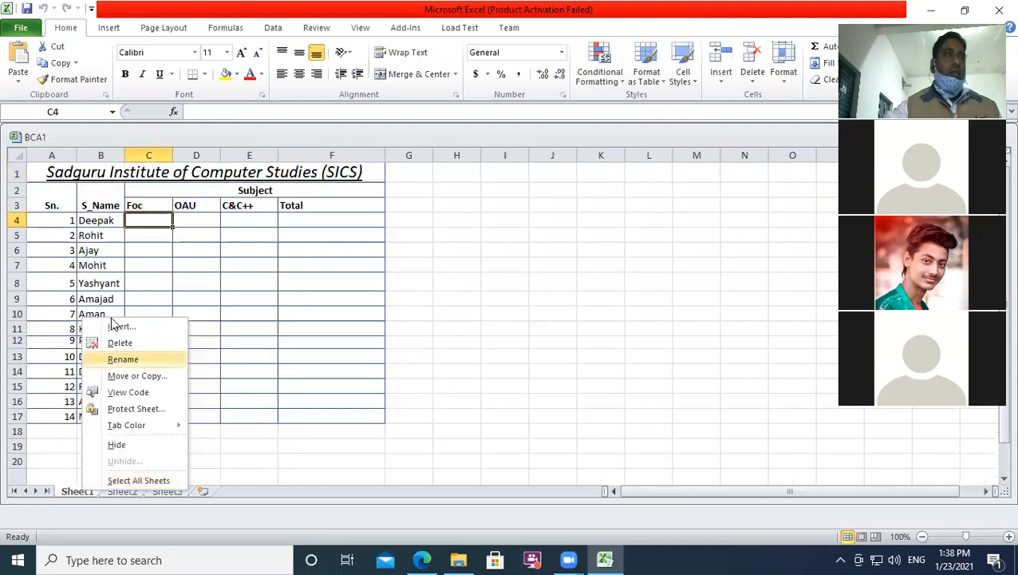
click(125, 359)
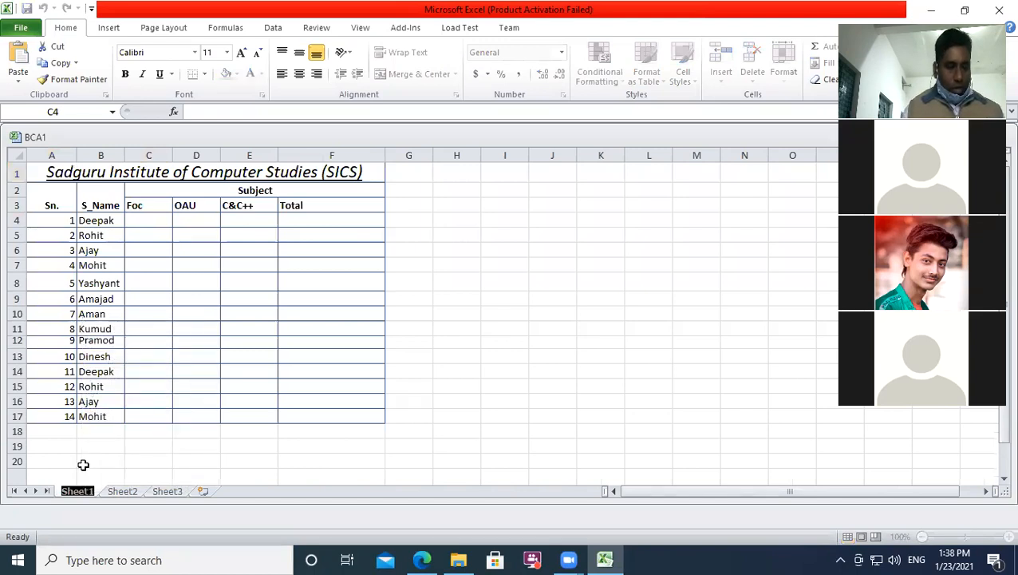
text(1BCA)
key(Return)
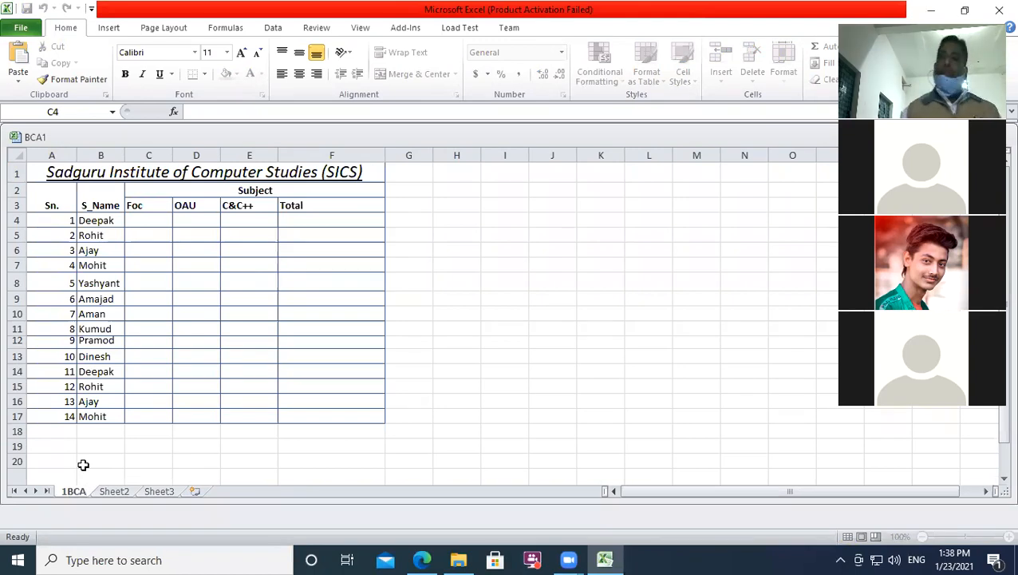
Step: Flip through Sheet2 and Sheet3, then open Move or Copy for the 1BCA sheet
click(168, 445)
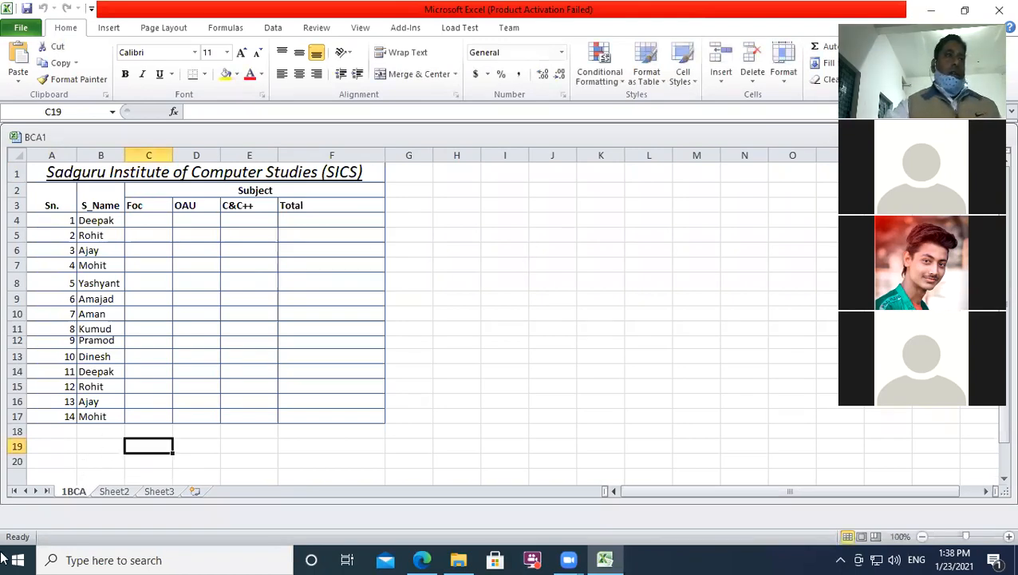
key(ctrl+Page_Down)
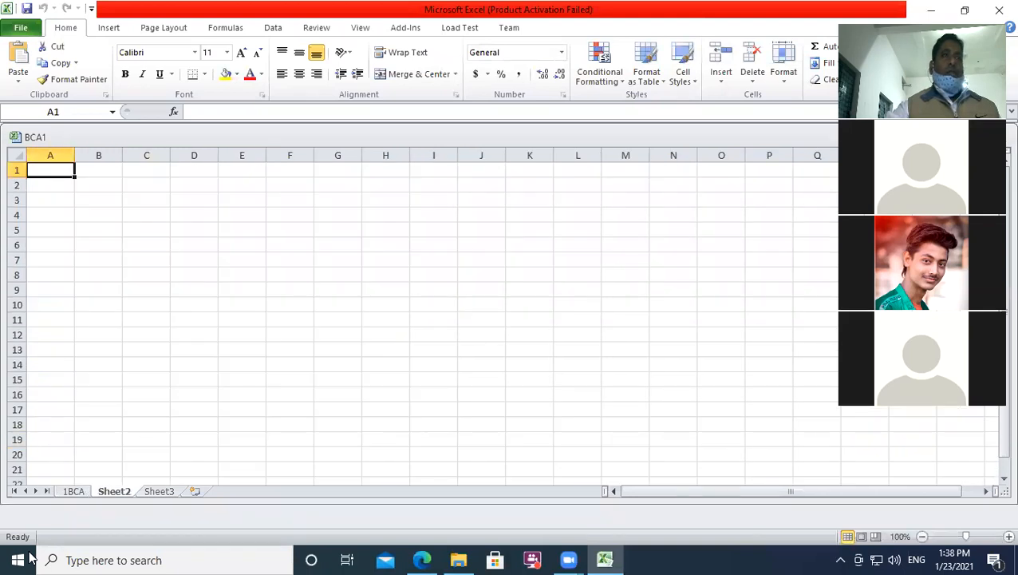
key(ctrl+Page_Down)
key(ctrl+Page_Up)
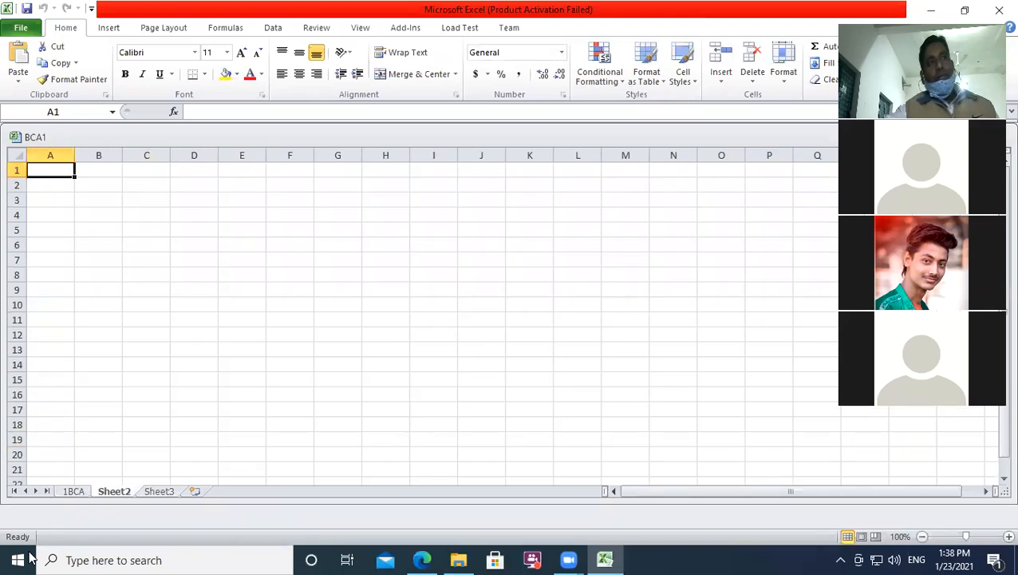
key(ctrl+Page_Up)
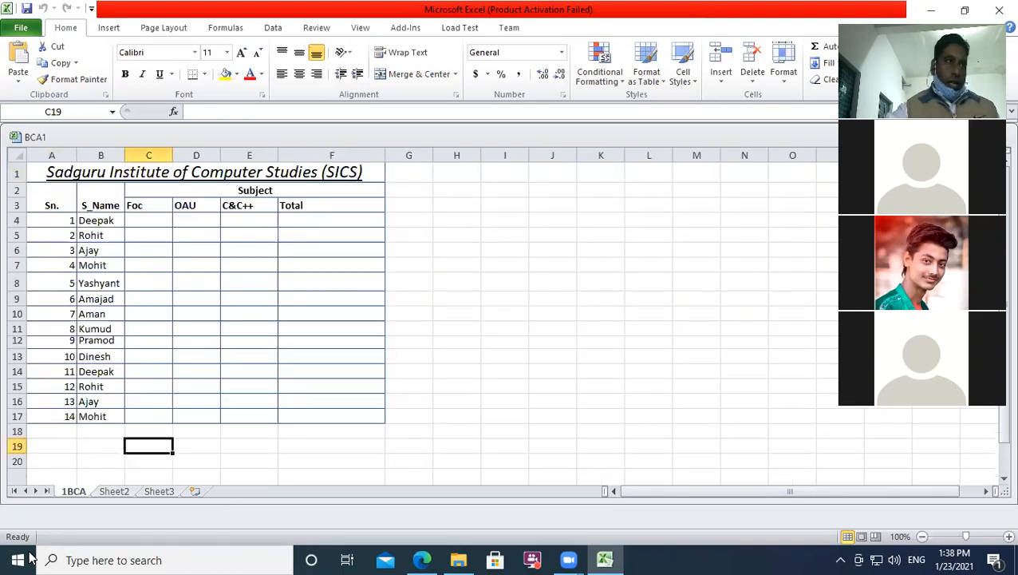
right_click(73, 491)
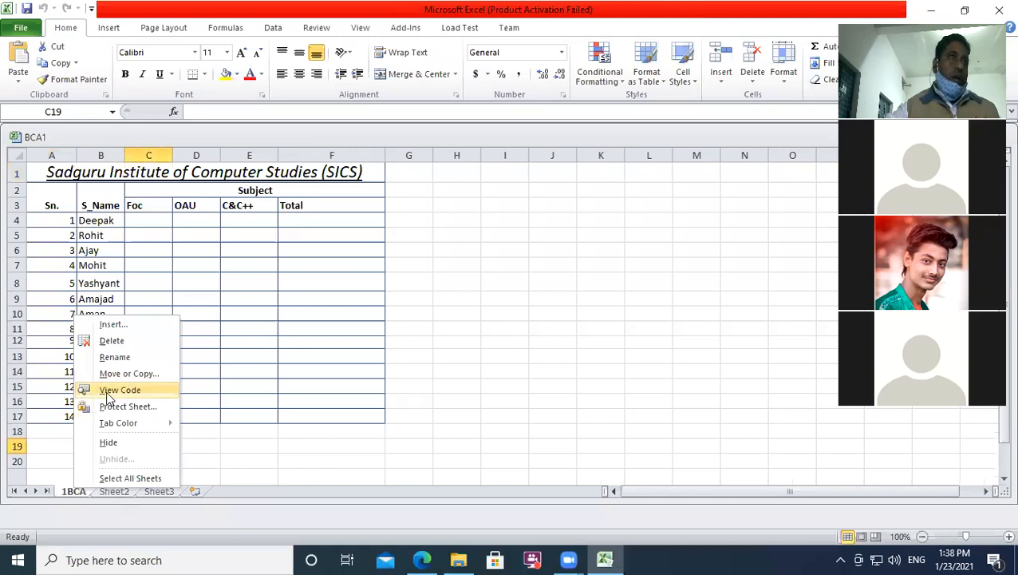
click(120, 372)
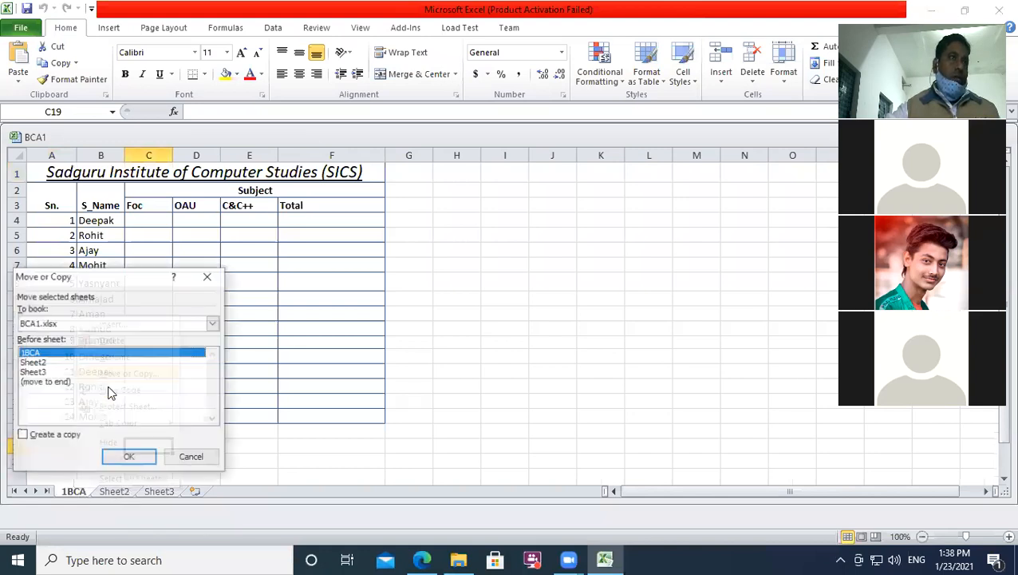
Step: Place the 1BCA sheet before Sheet3 in the Move or Copy dialog
click(33, 372)
click(129, 457)
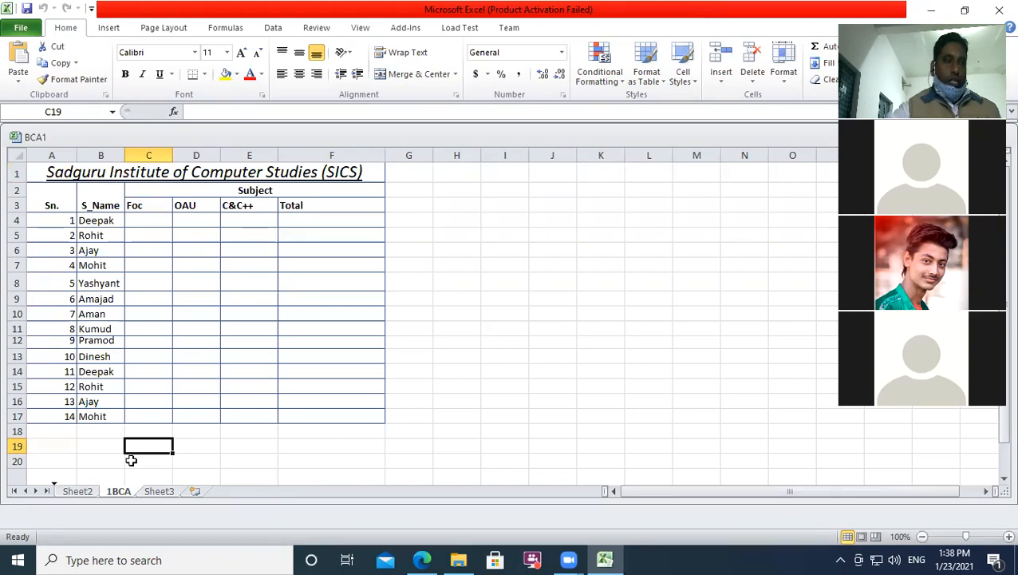
Step: Drag the sheet tabs into different orders, ending with 1BCA first again
drag(131, 460, 131, 460)
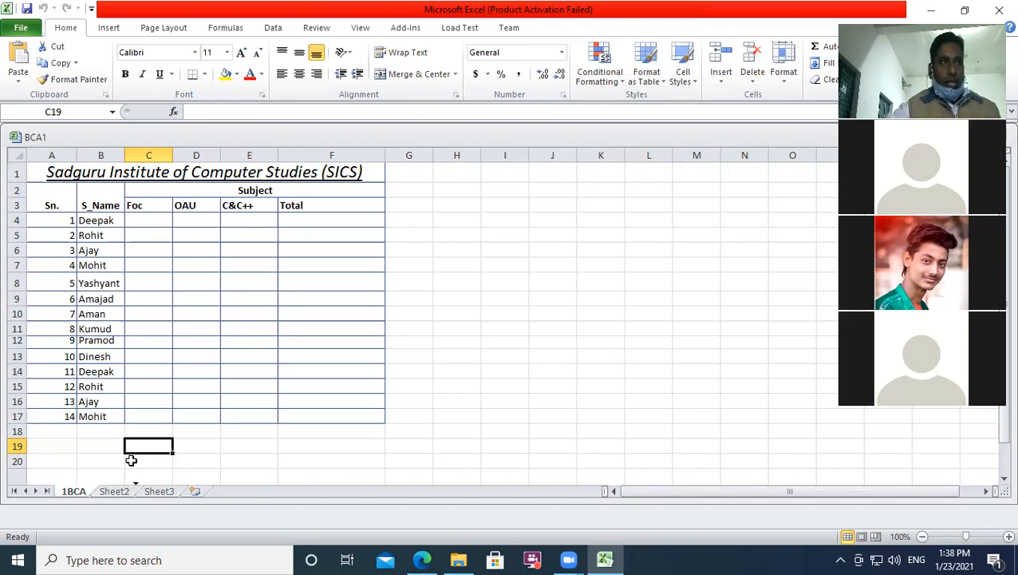
drag(131, 460, 131, 460)
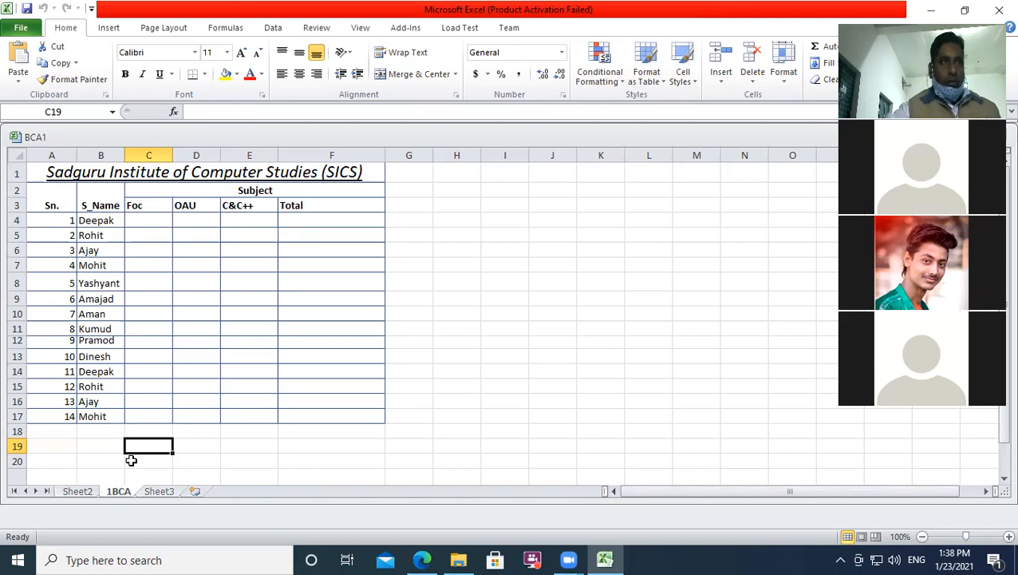
drag(159, 490, 118, 491)
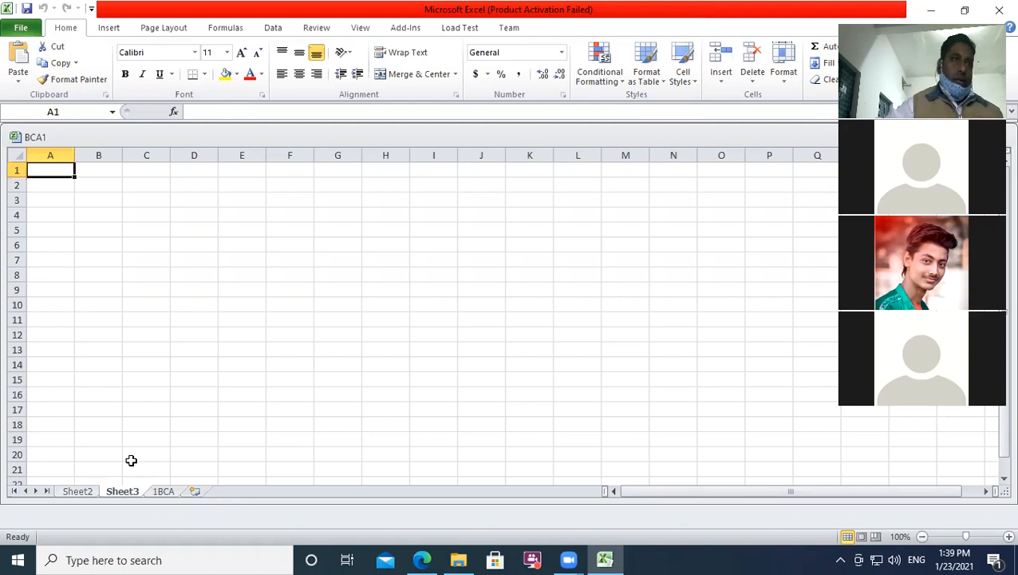
key(ctrl+Page_Down)
drag(164, 491, 64, 491)
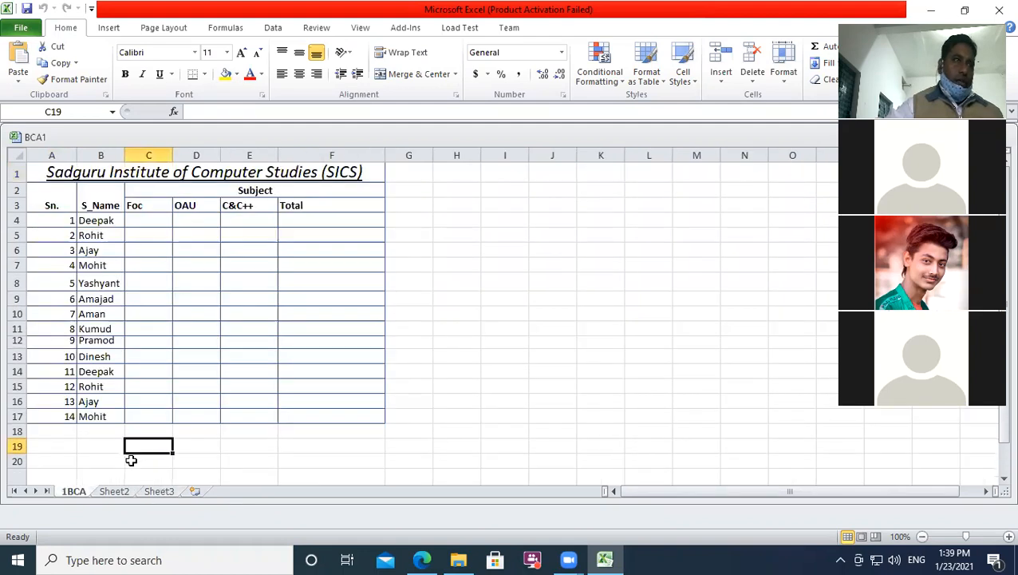
Step: Open the 1BCA sheet's code module in the VBA editor via View Code
right_click(73, 491)
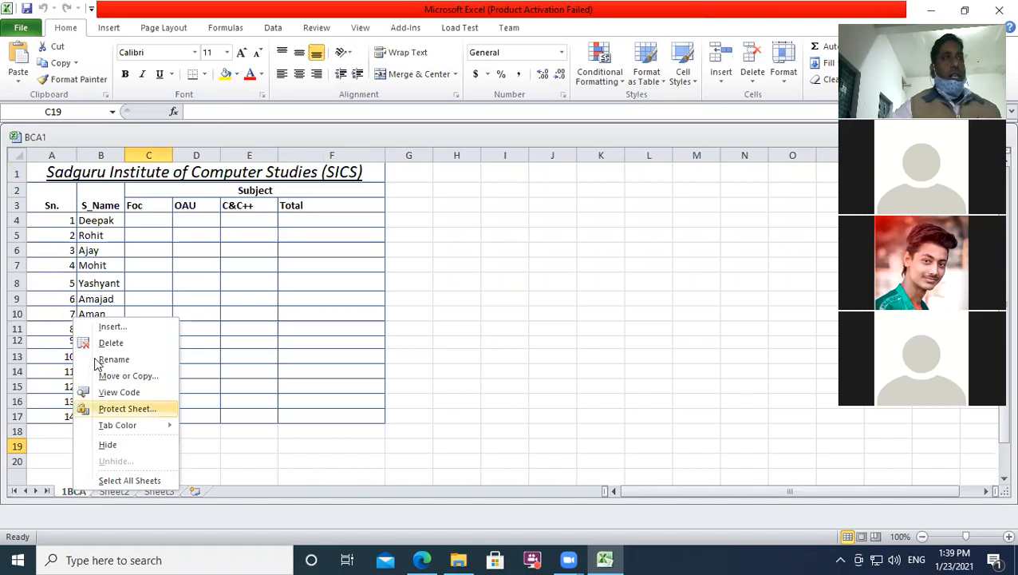
click(61, 464)
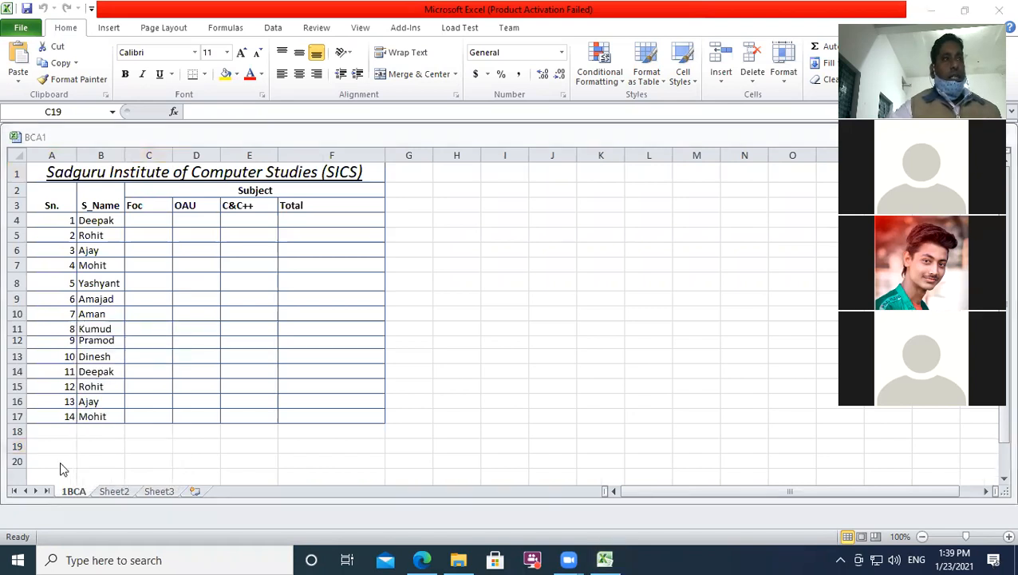
right_click(71, 490)
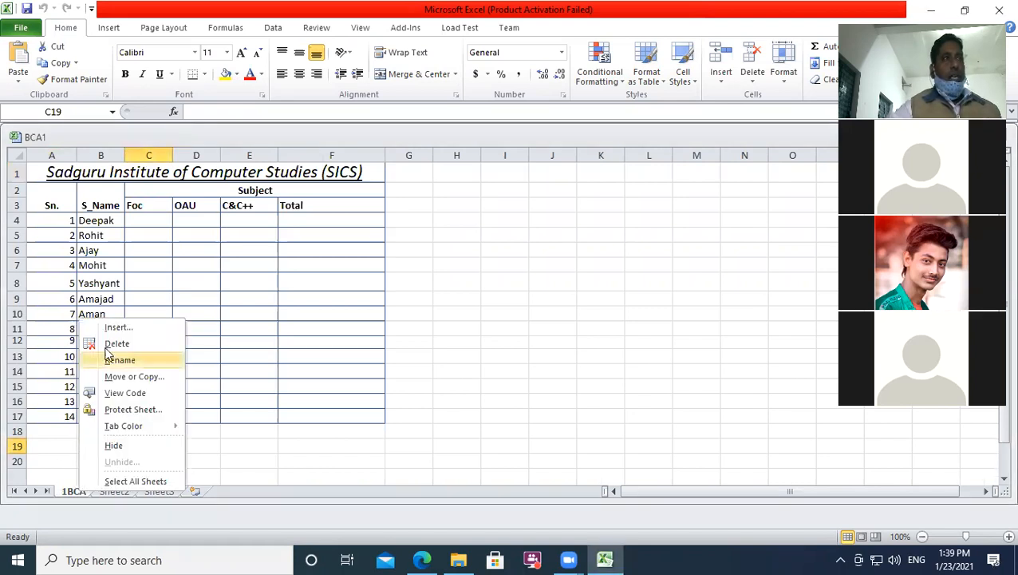
click(136, 391)
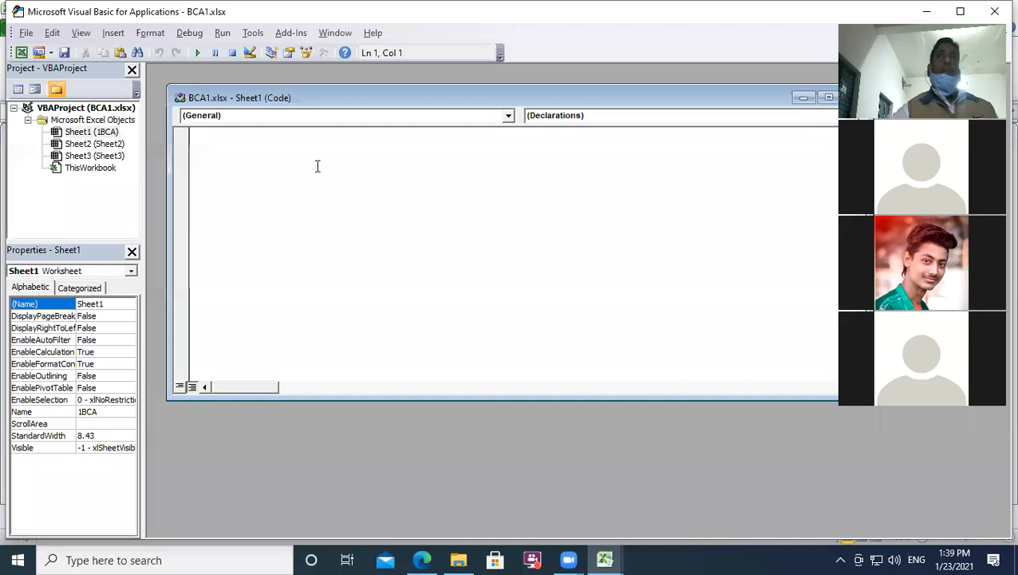
drag(638, 102, 488, 115)
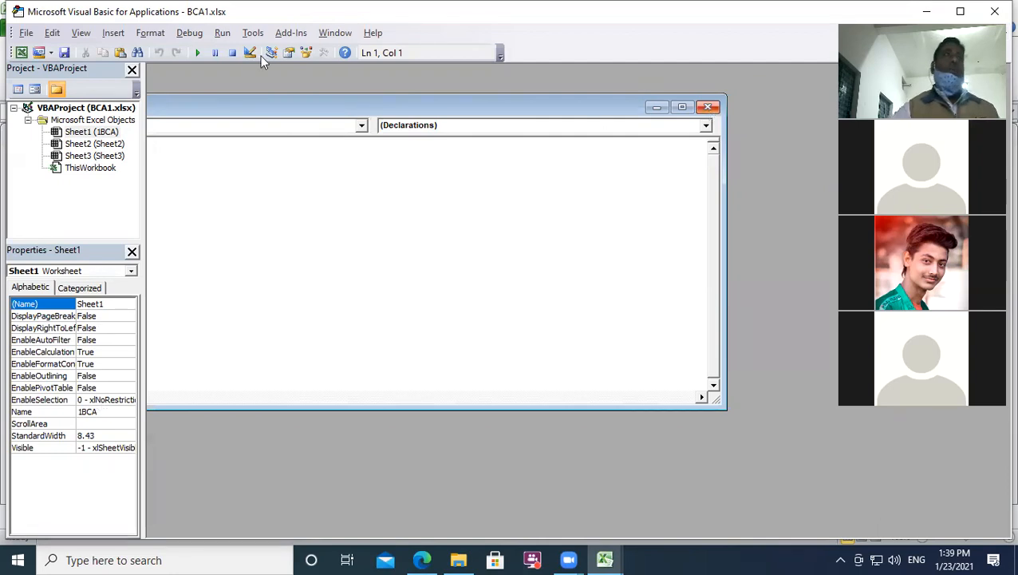
Step: Close the Project, Properties and code windows, then exit the VBA editor
click(133, 70)
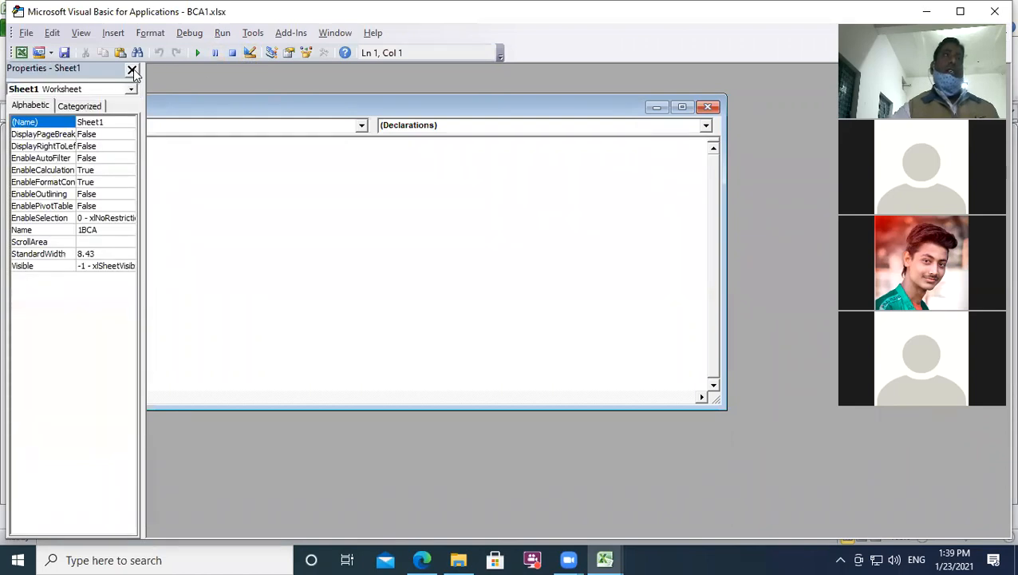
click(132, 71)
click(567, 107)
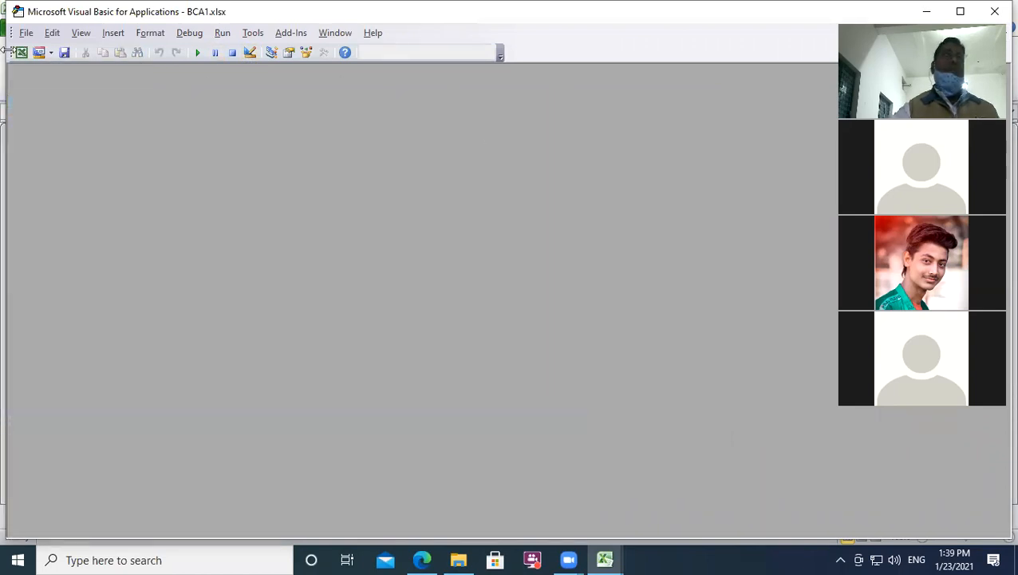
click(995, 11)
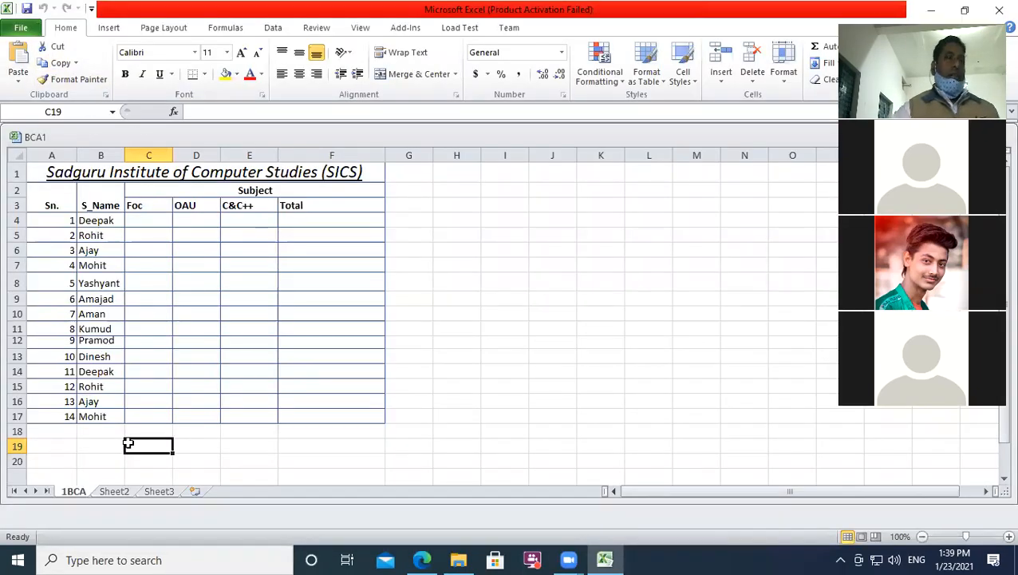
Step: Protect the 1BCA sheet with a password, entered and confirmed, allowing only cell selection
right_click(79, 491)
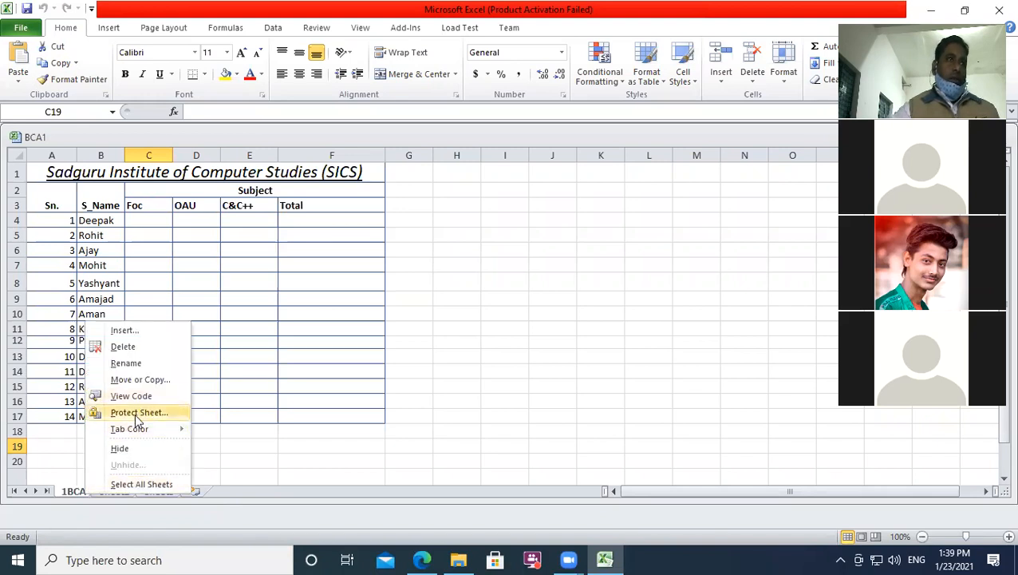
click(411, 462)
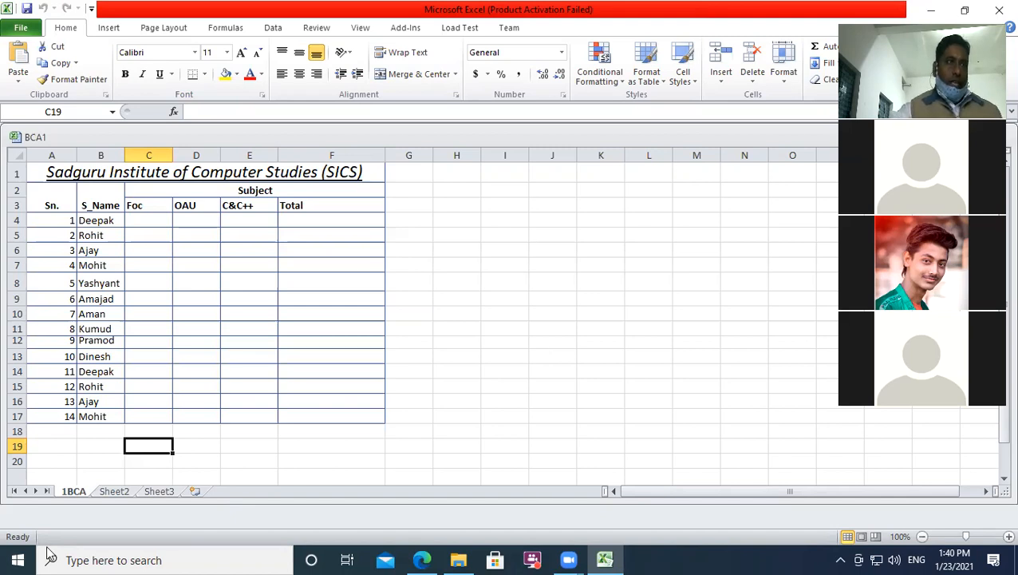
right_click(72, 490)
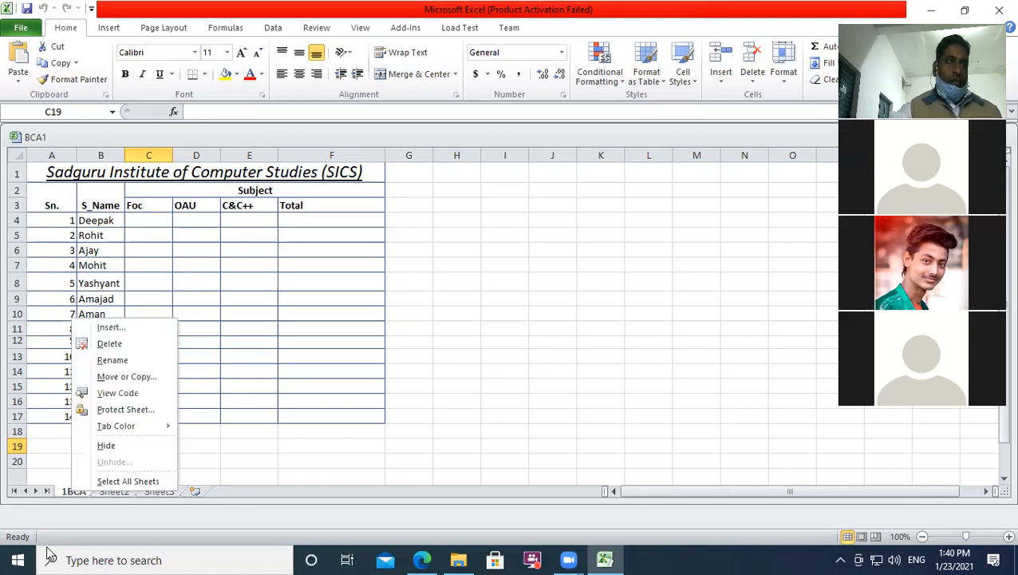
click(121, 410)
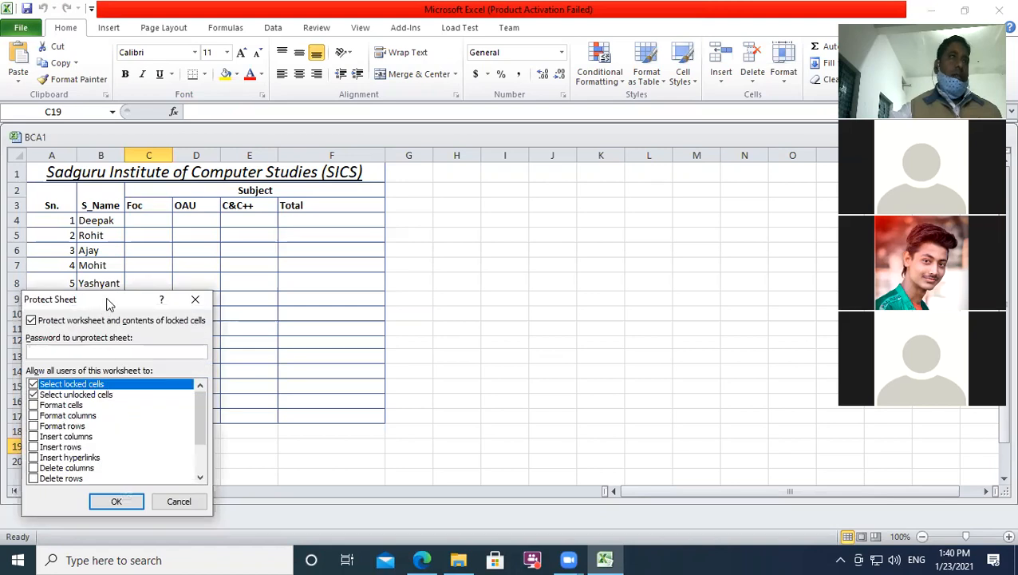
drag(109, 303, 415, 209)
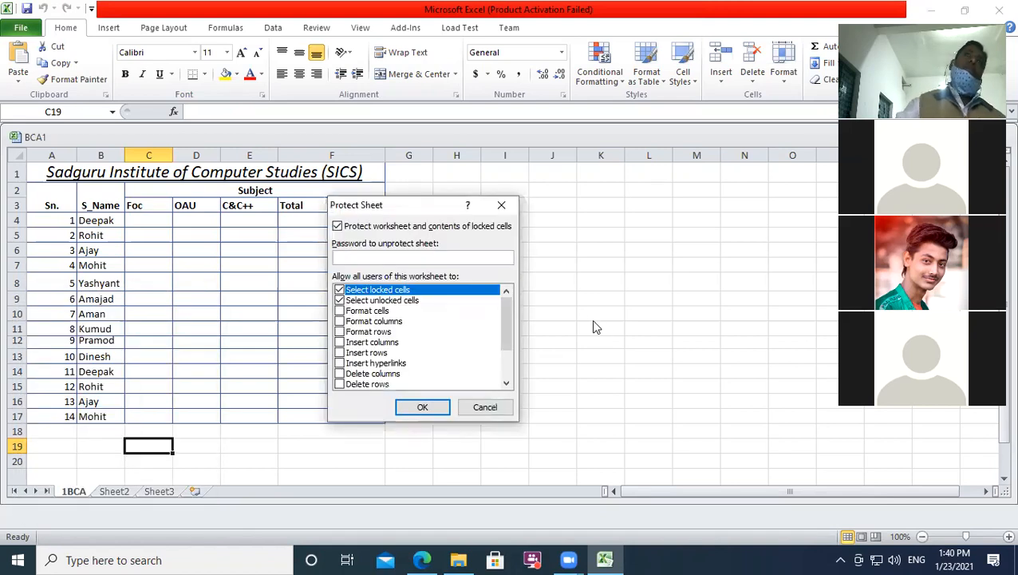
text(123456)
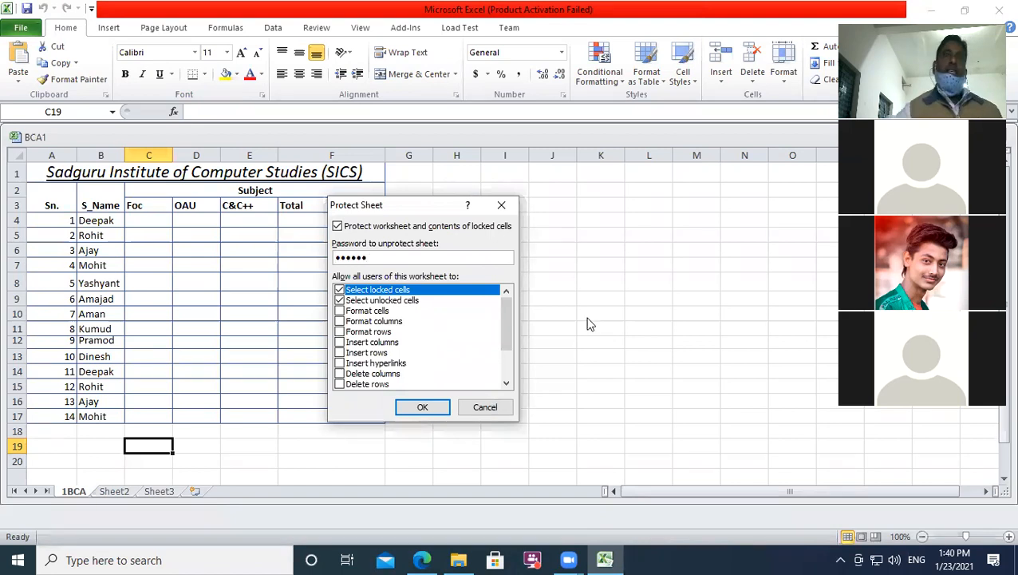
click(422, 409)
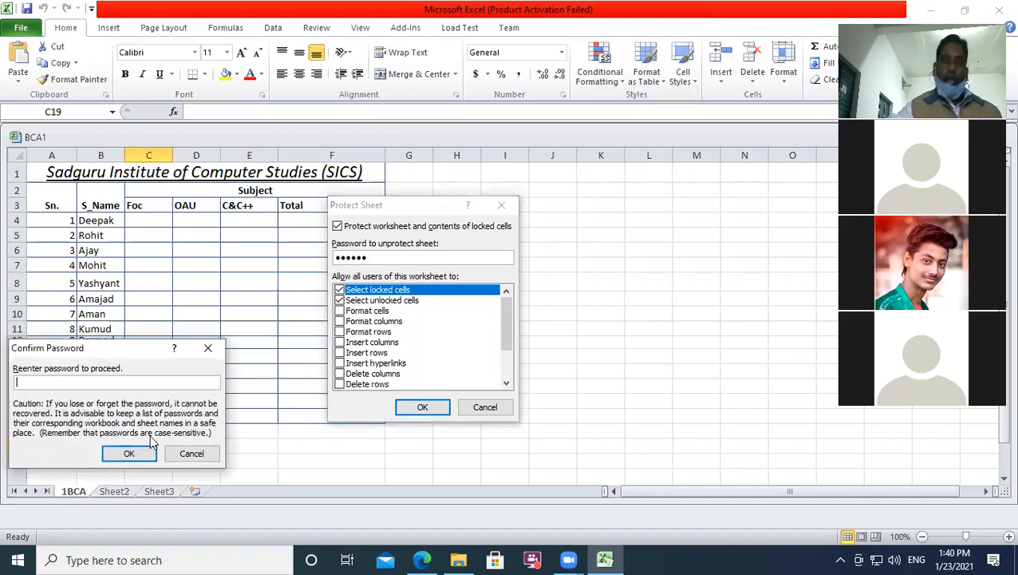
text(123)
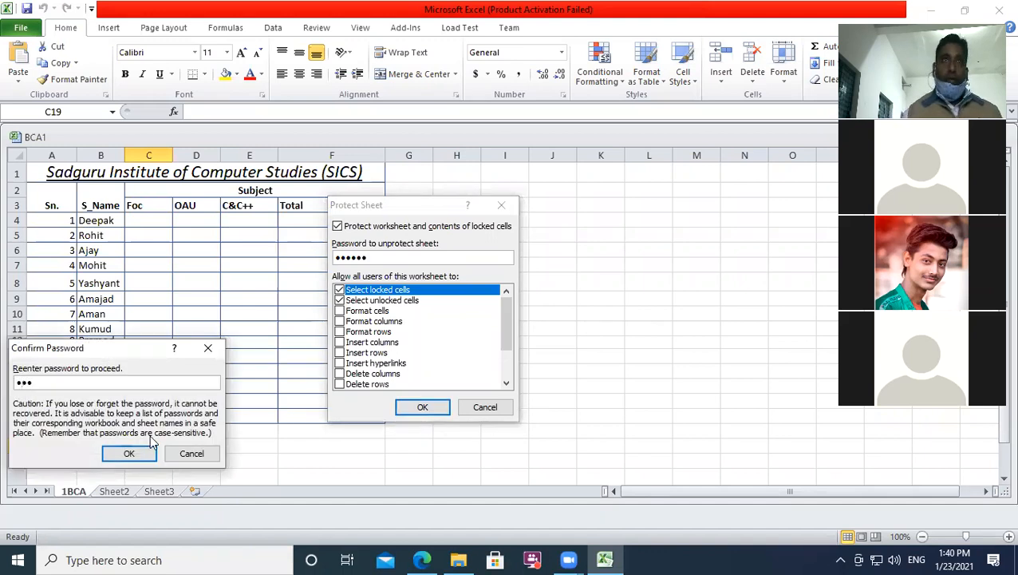
text(456)
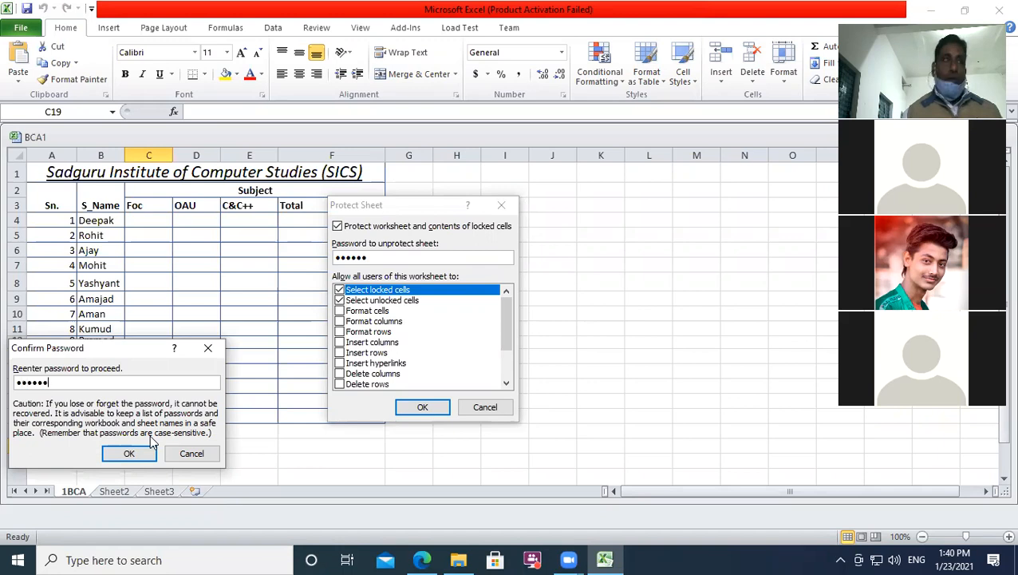
click(150, 453)
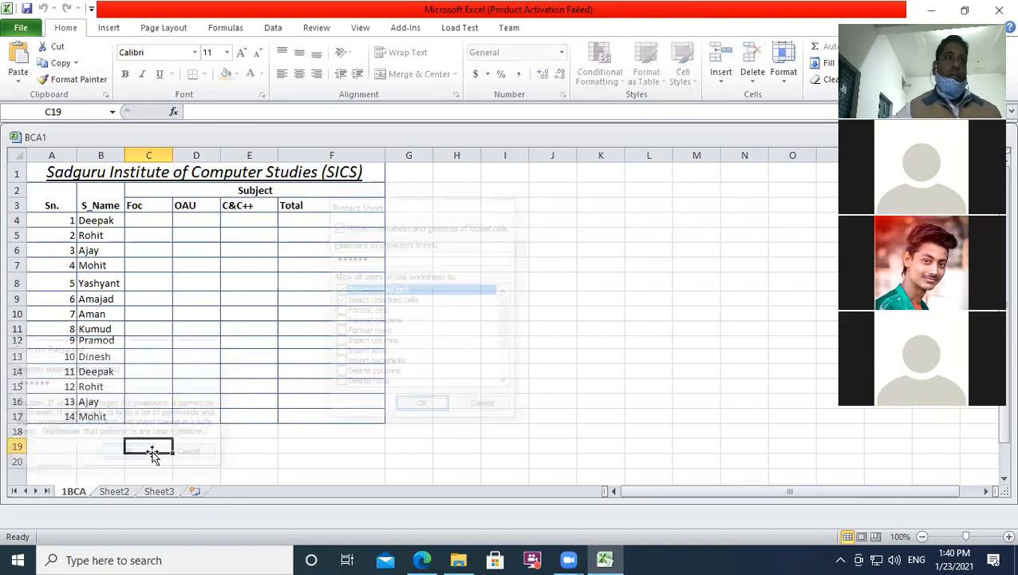
click(453, 371)
click(304, 302)
click(487, 344)
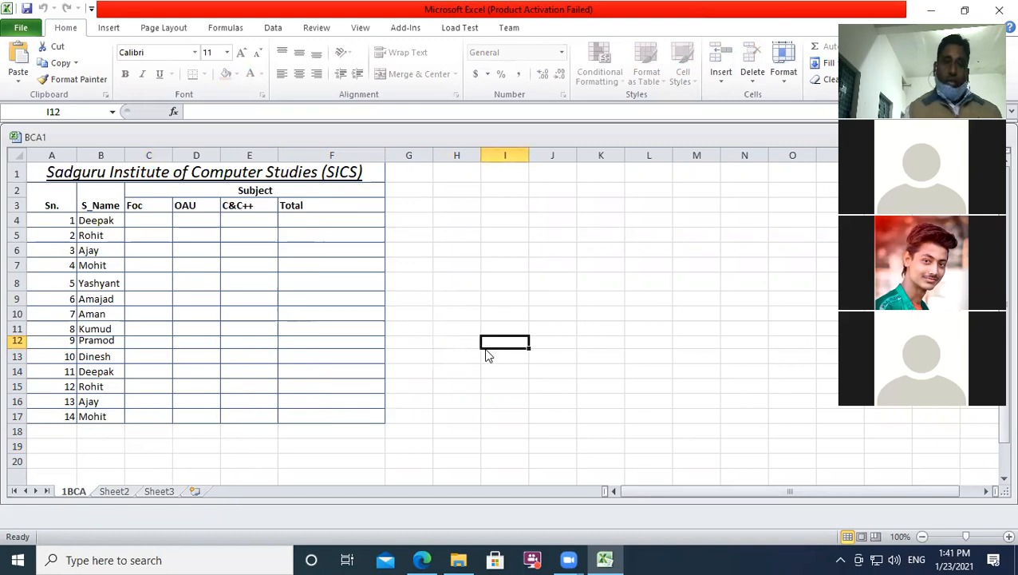
double_click(488, 354)
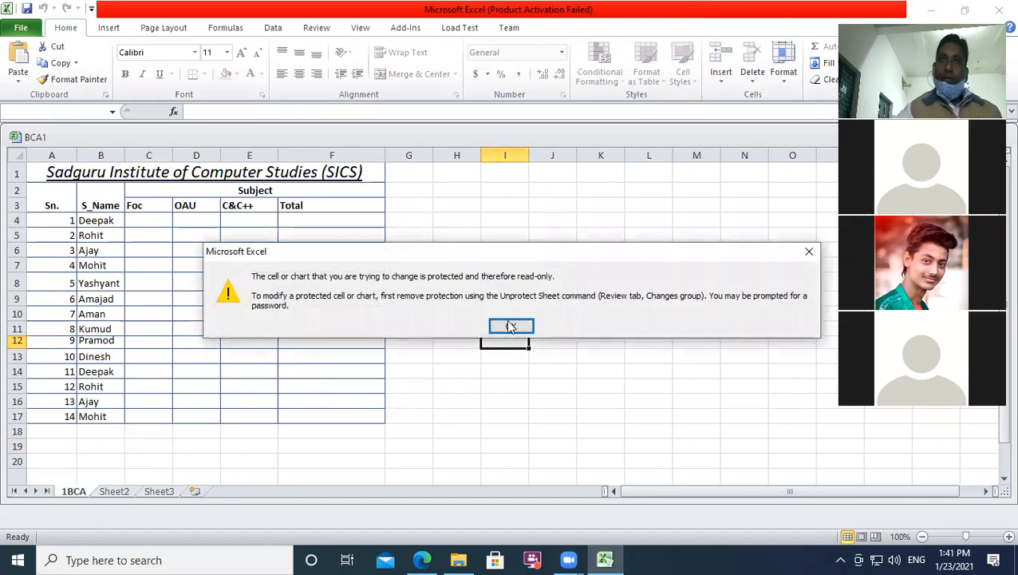
click(511, 326)
click(292, 354)
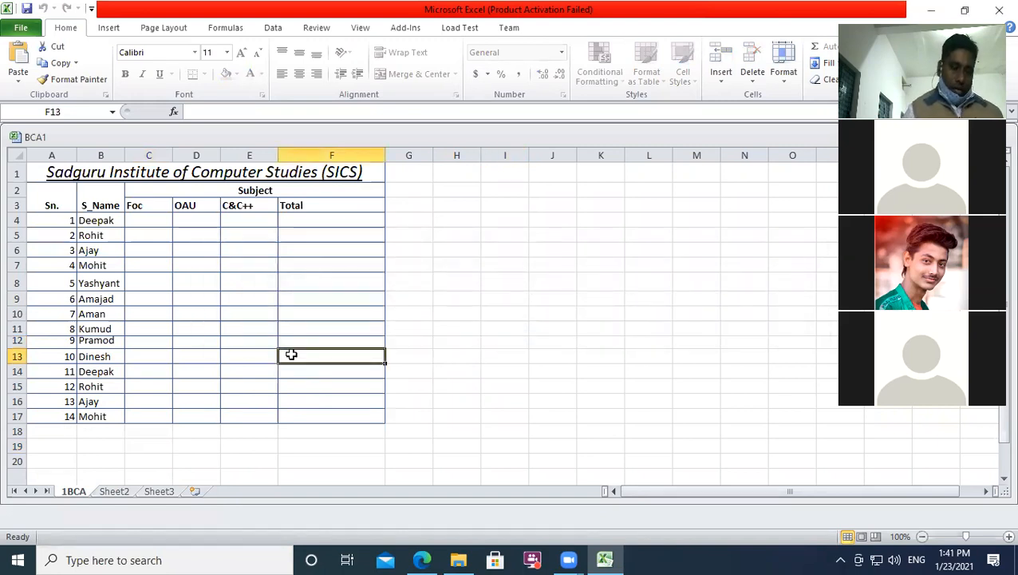
double_click(292, 354)
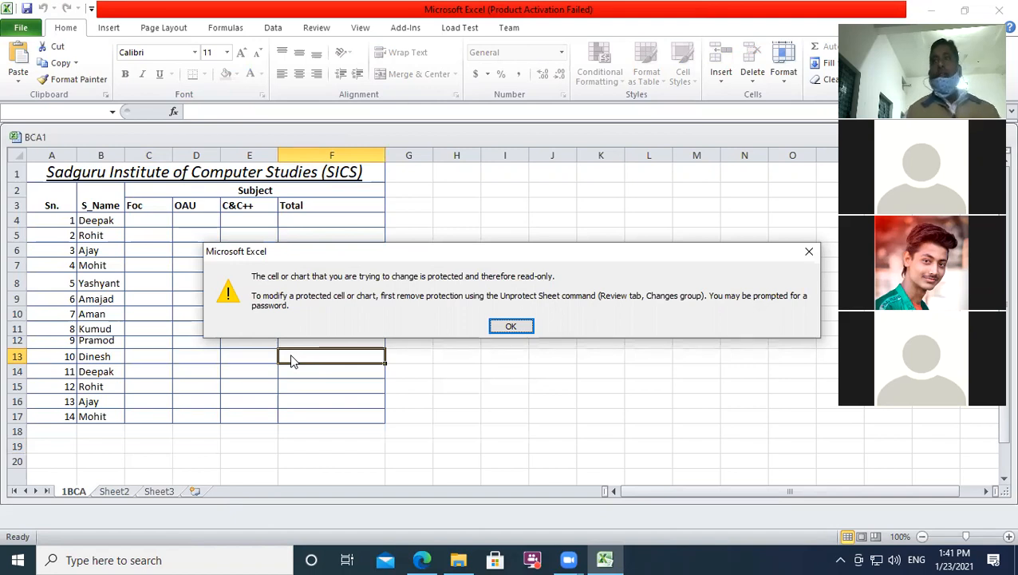
click(510, 327)
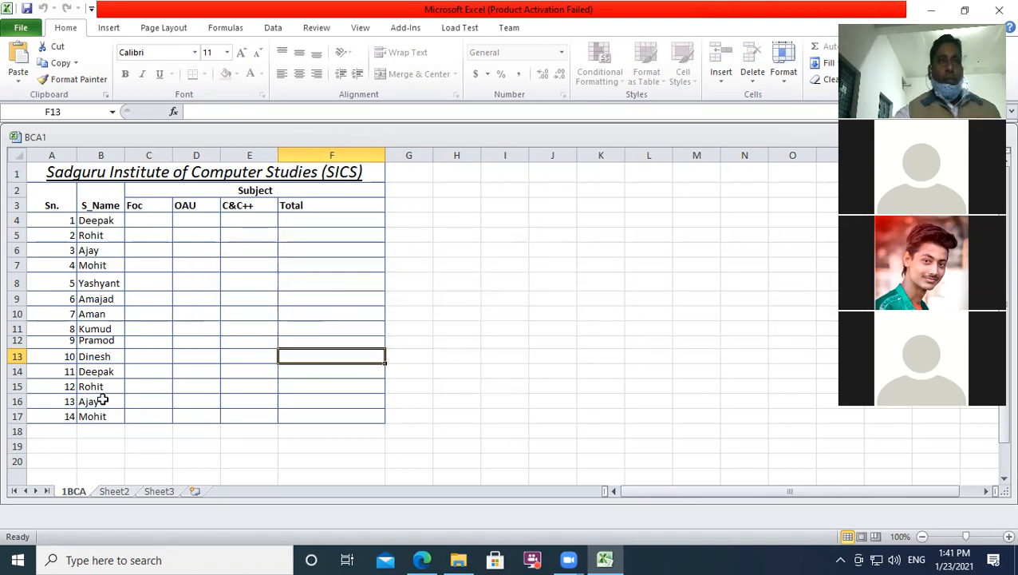
click(457, 342)
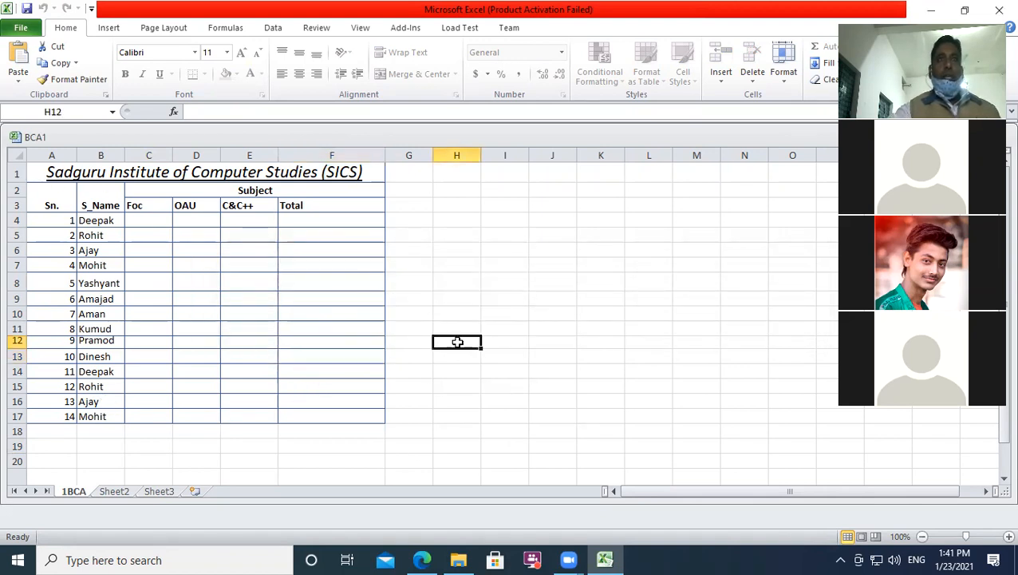
click(539, 280)
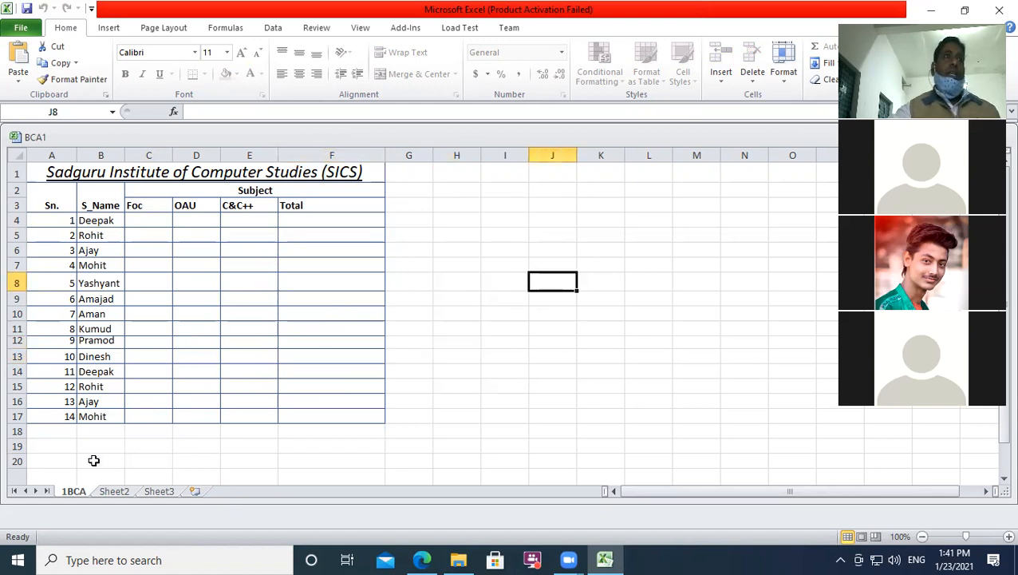
Step: Close Excel choosing Don't Save, then relaunch BCA1 from the Office automation folder
click(997, 16)
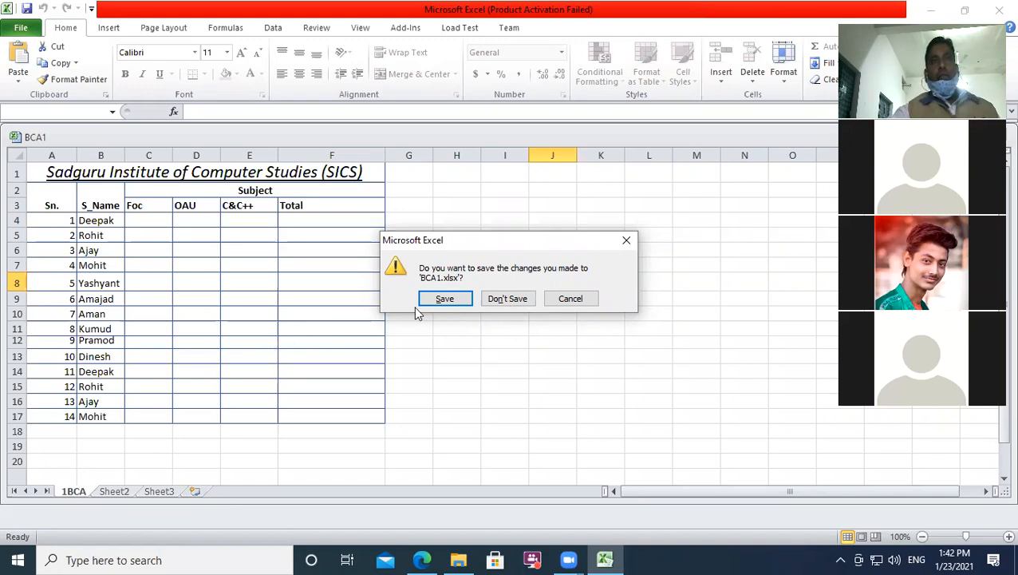
click(493, 302)
click(189, 175)
double_click(215, 177)
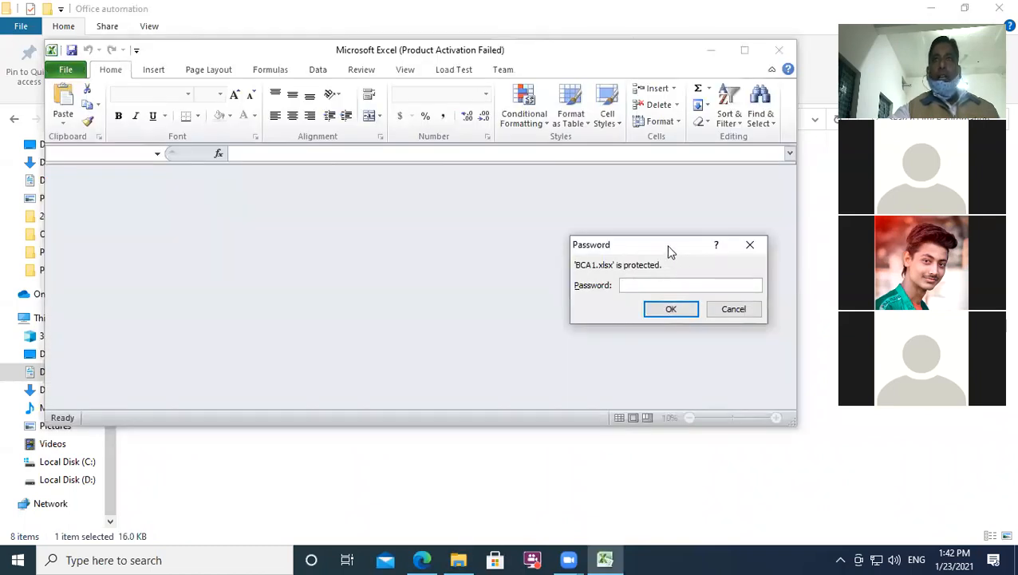
Step: Enter the workbook password, dismiss the incorrect-password error and activation notice, and close Excel
drag(667, 250, 522, 253)
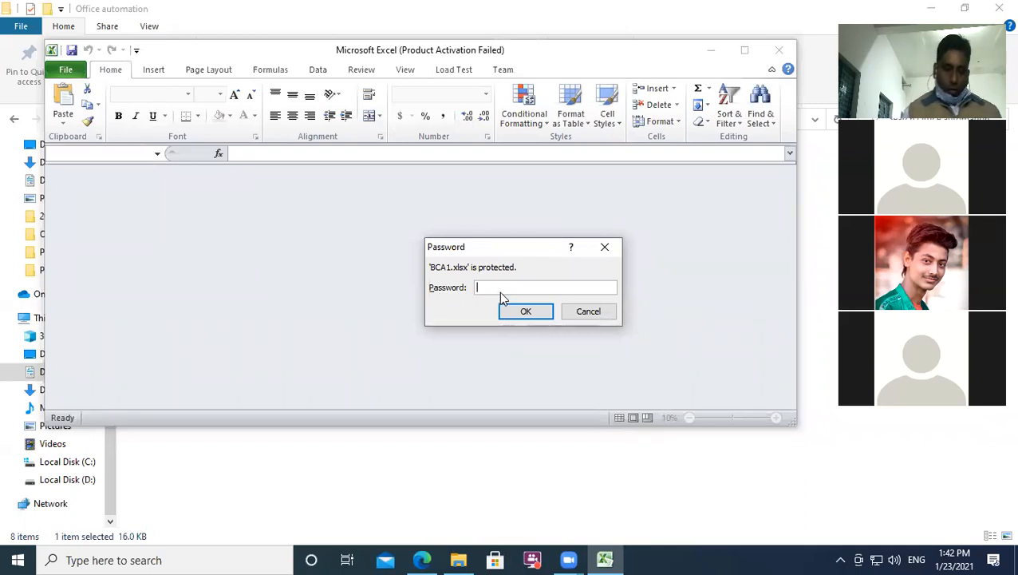
text(••••)
key(Return)
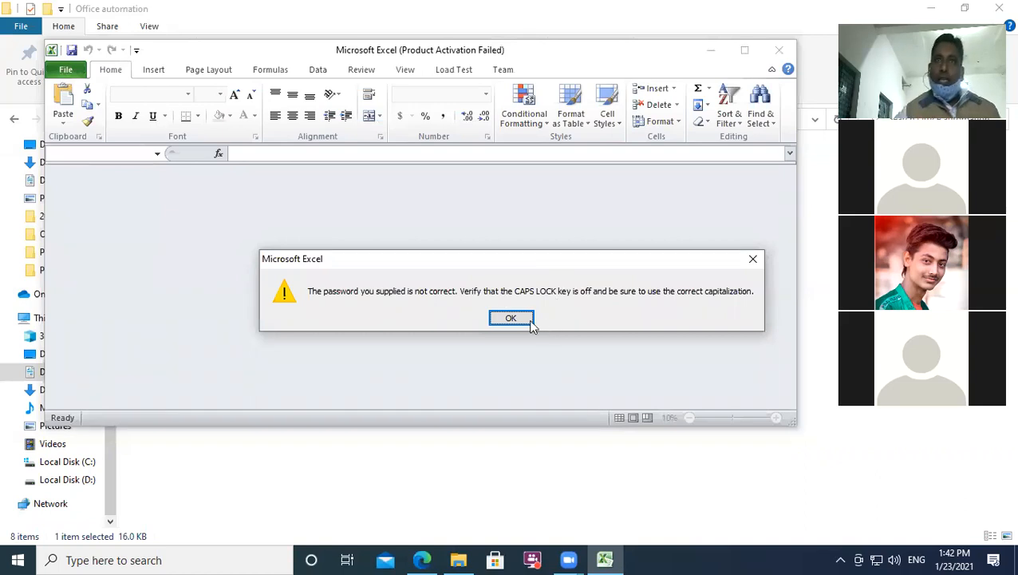
click(511, 317)
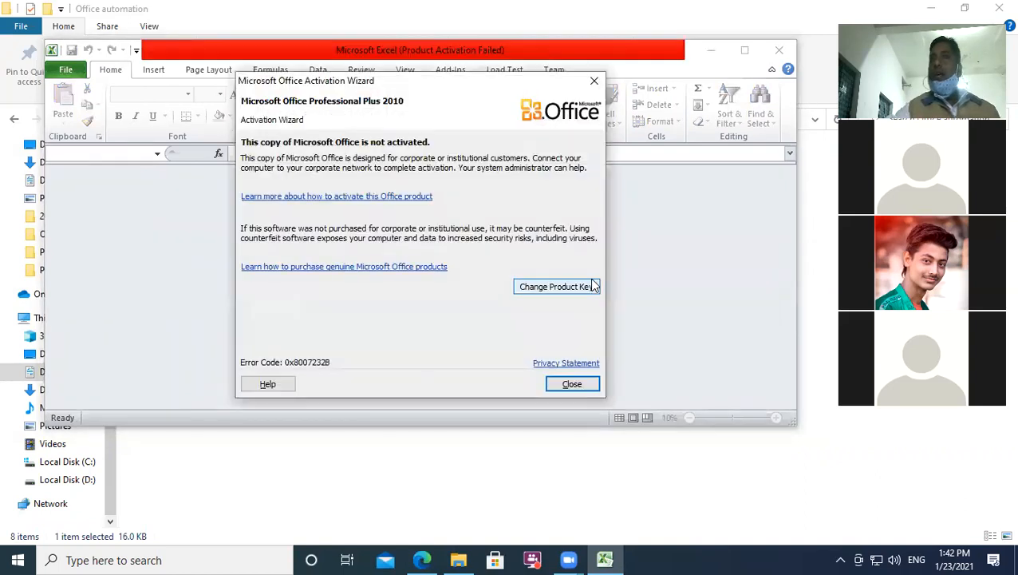
click(594, 81)
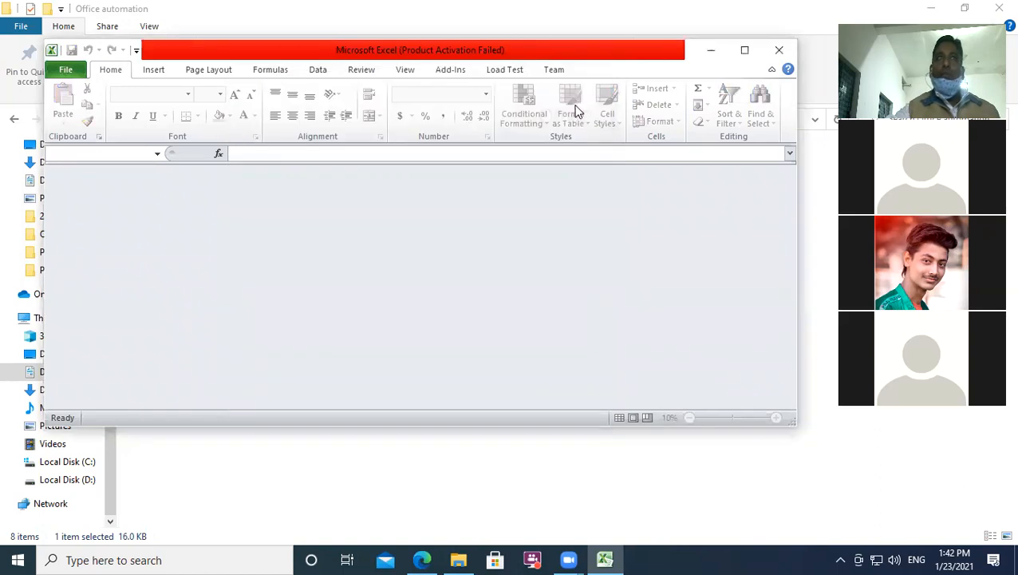
click(779, 52)
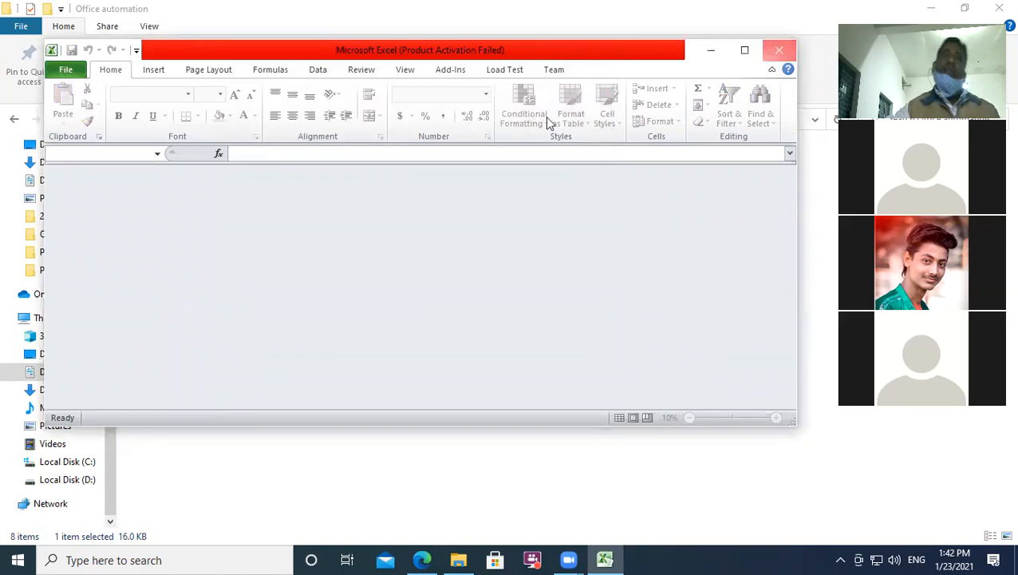
Step: Reopen BCA1 with the correct password, close the activation notice, and maximize the window
double_click(230, 189)
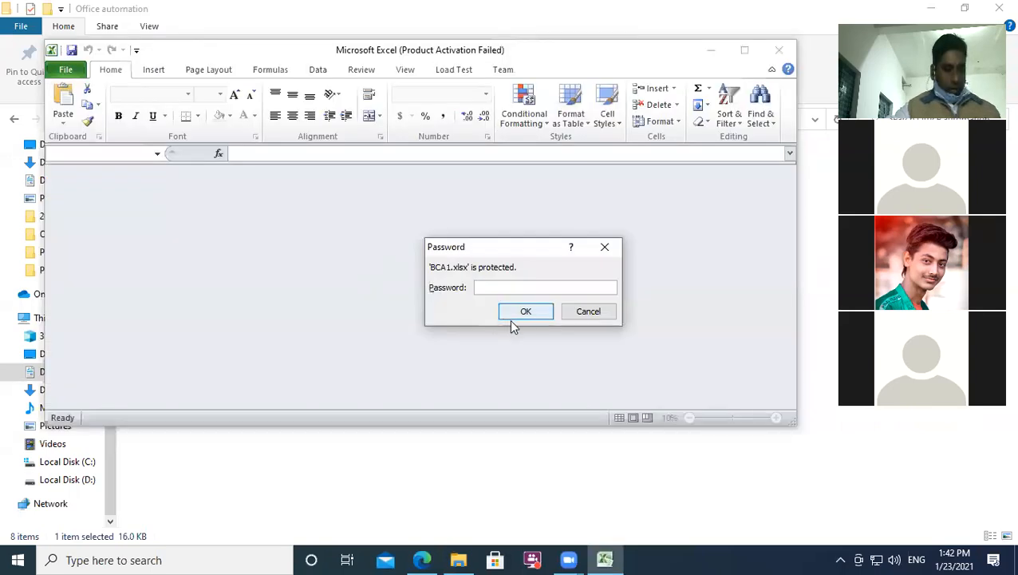
text(•••)
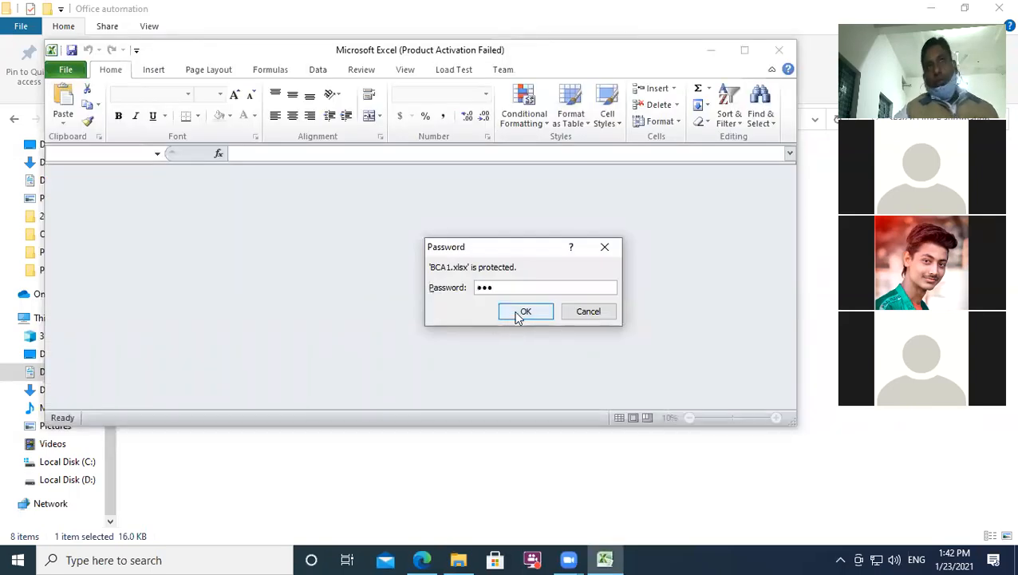
click(523, 313)
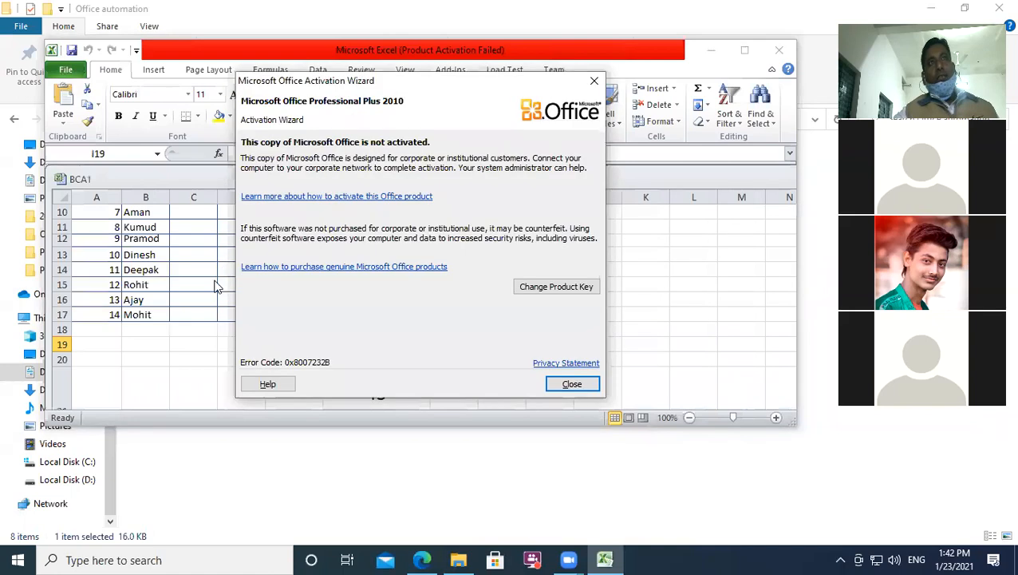
click(591, 83)
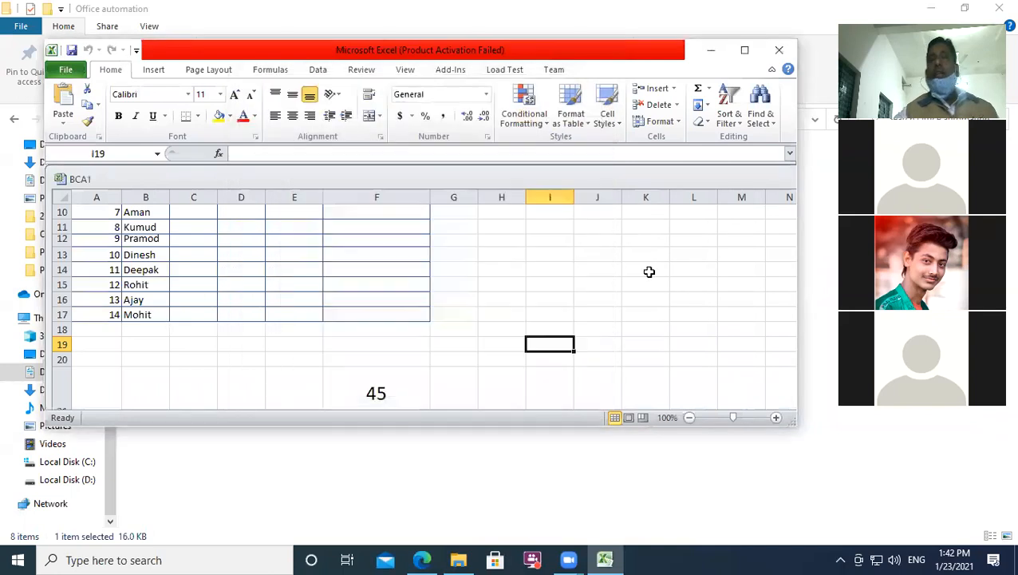
click(638, 286)
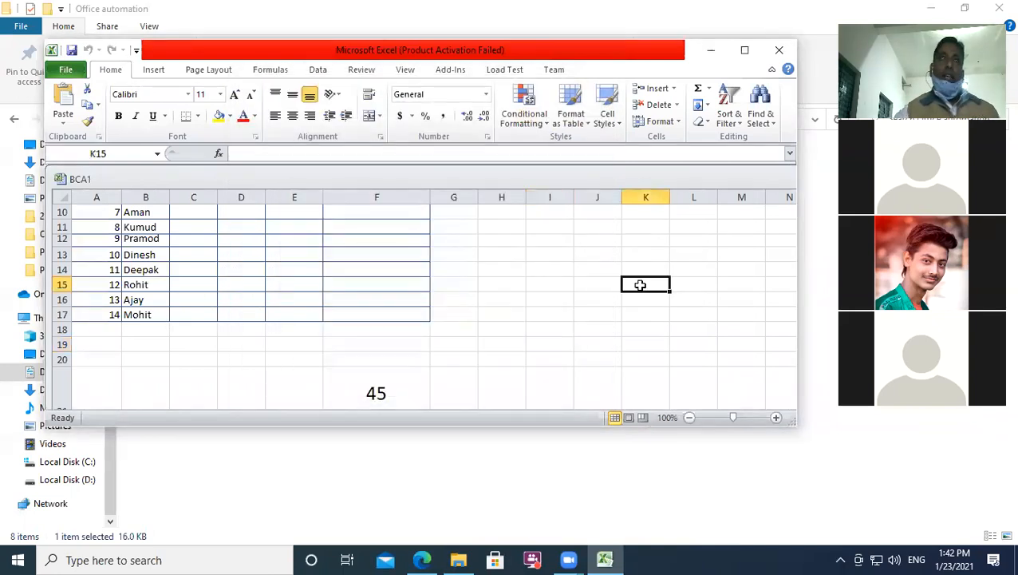
click(745, 50)
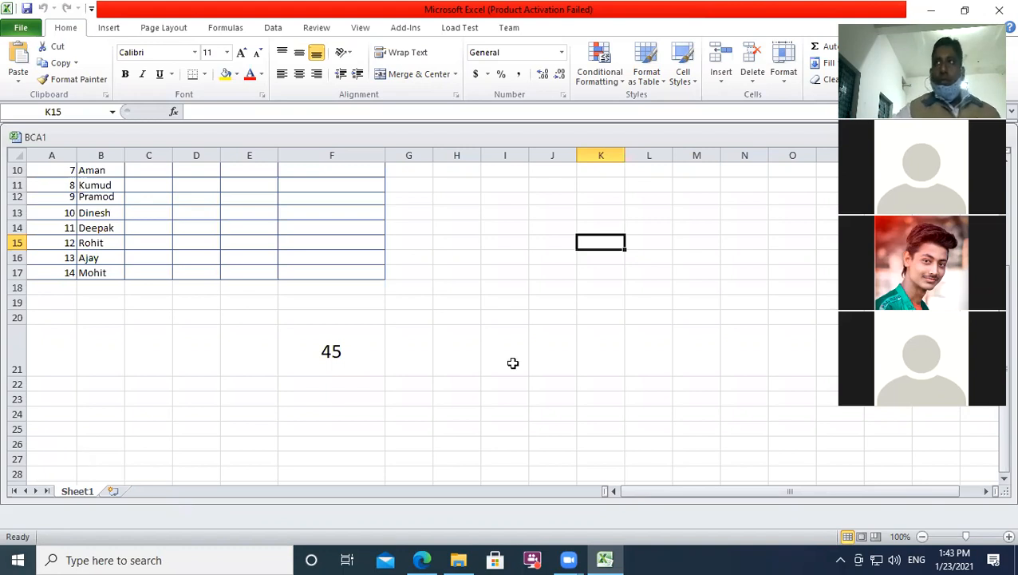
click(199, 329)
scroll(201, 323, up, 2)
scroll(201, 322, up, 1)
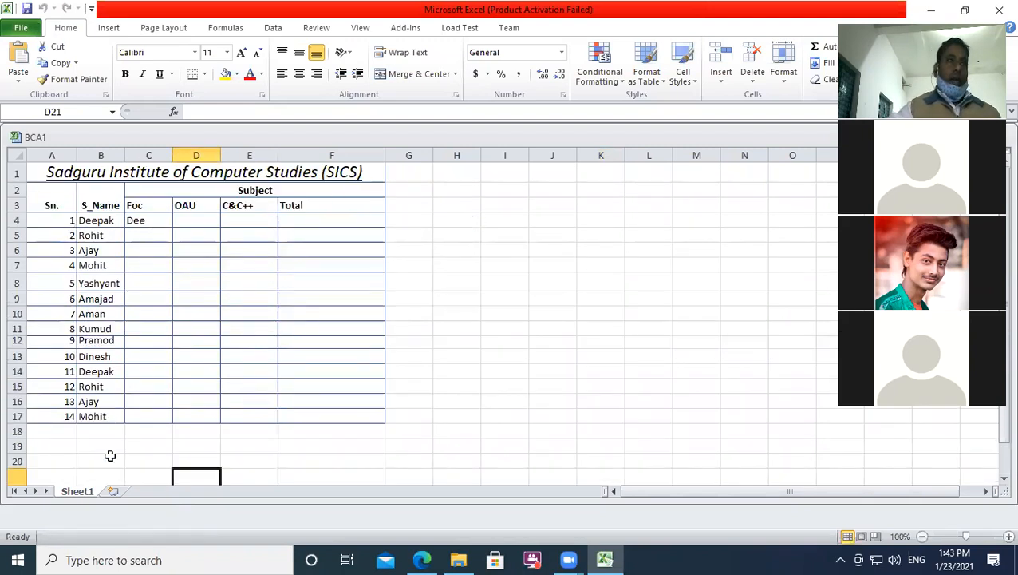
Step: Rename the Sheet1 tab to 1BCA
right_click(81, 490)
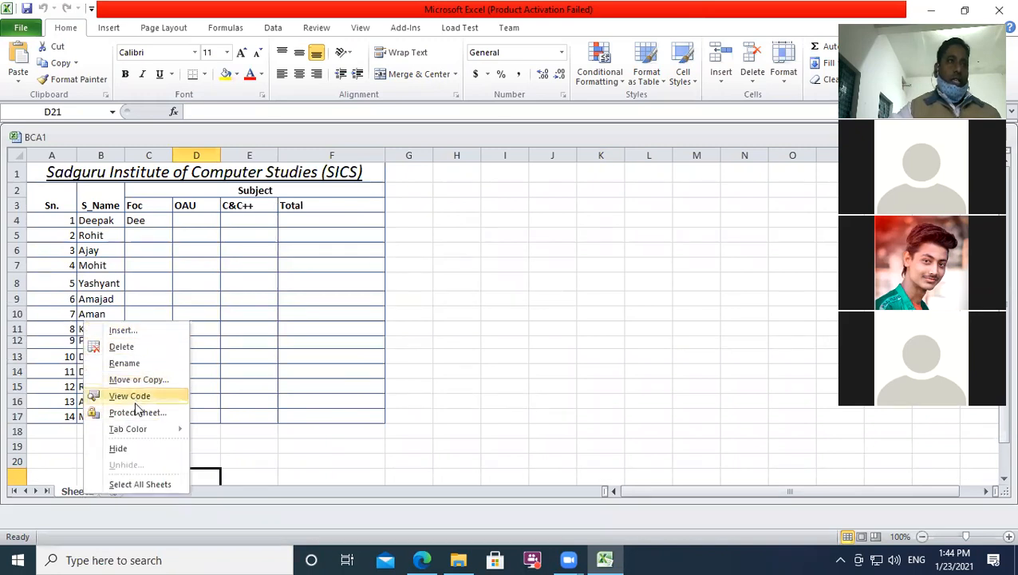
mouse_move(130, 436)
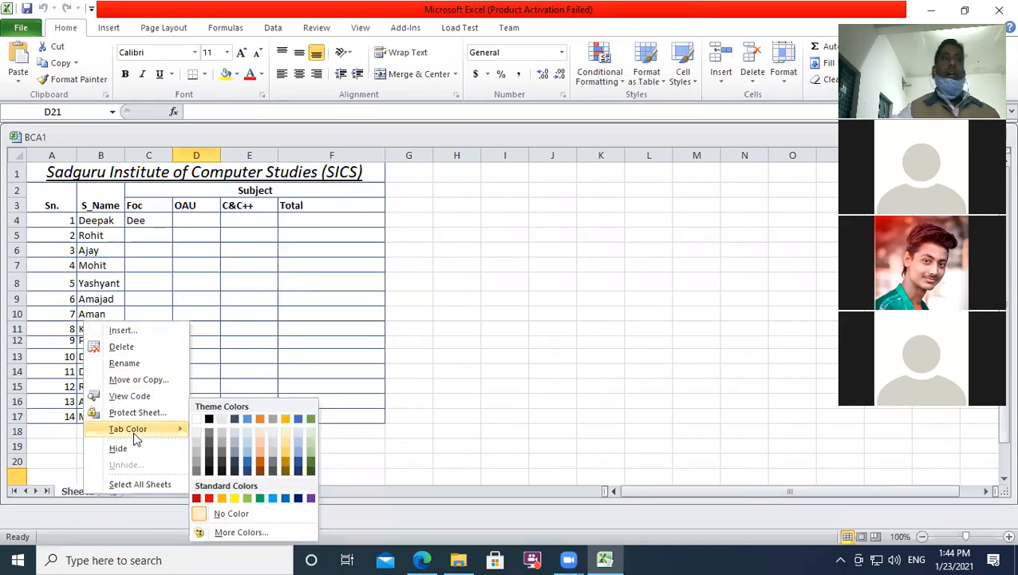
click(451, 455)
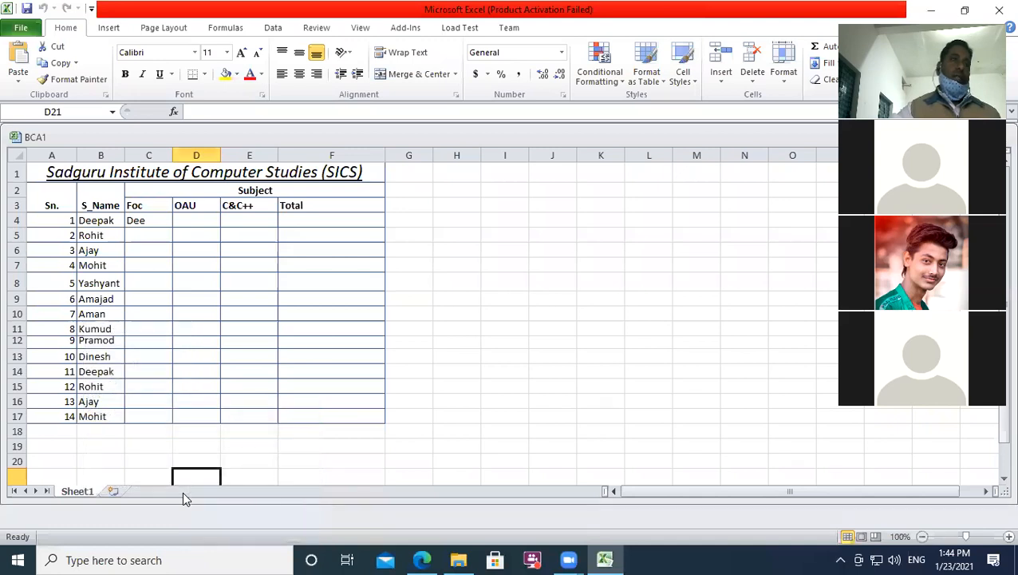
right_click(79, 488)
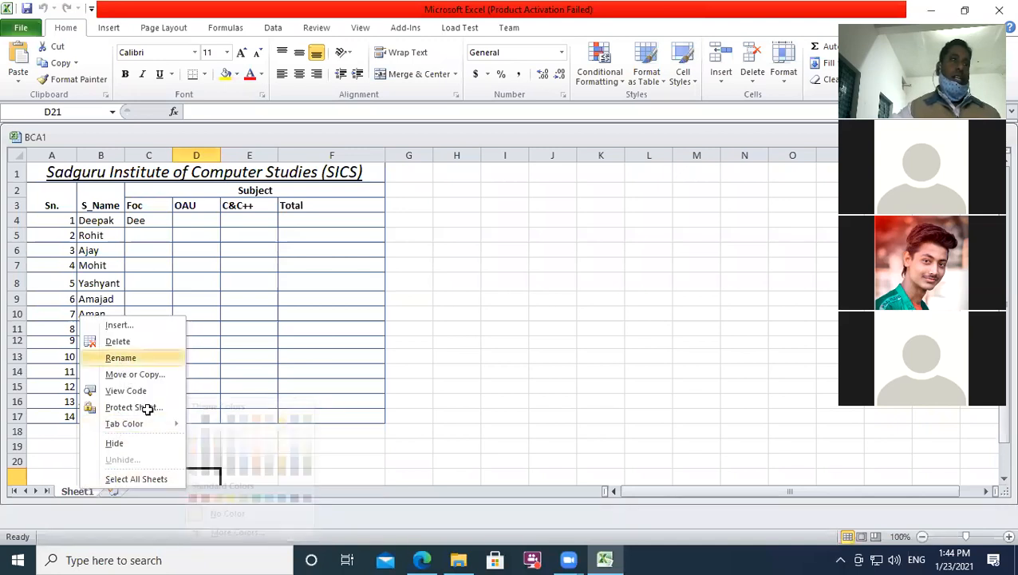
click(124, 357)
text(1BC)
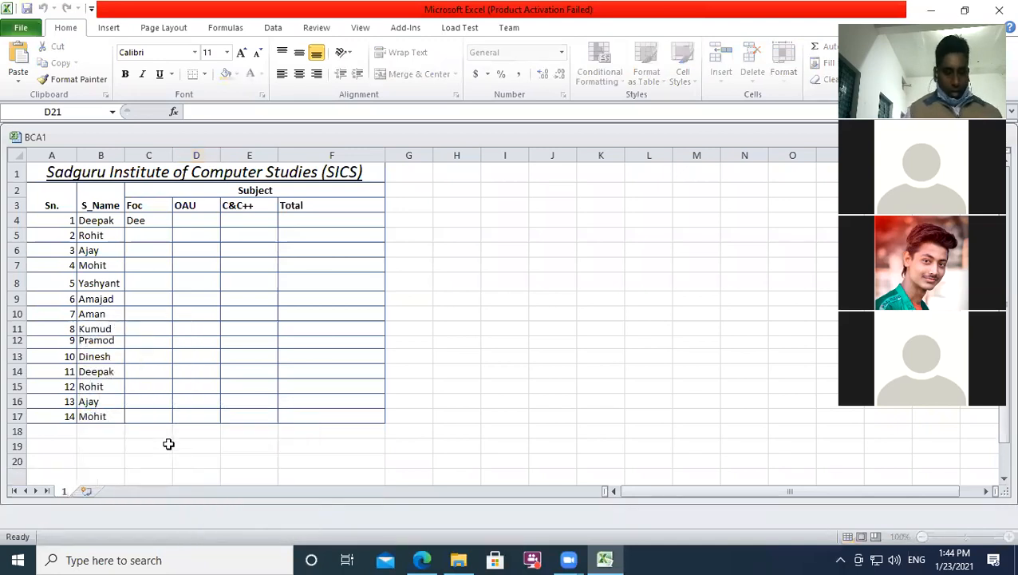
text(A)
key(Return)
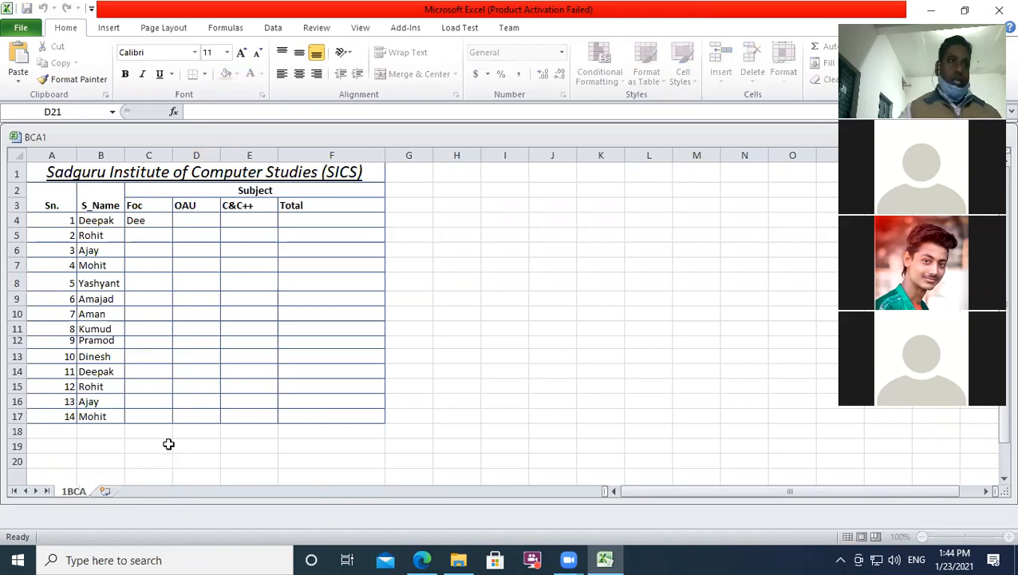
click(214, 447)
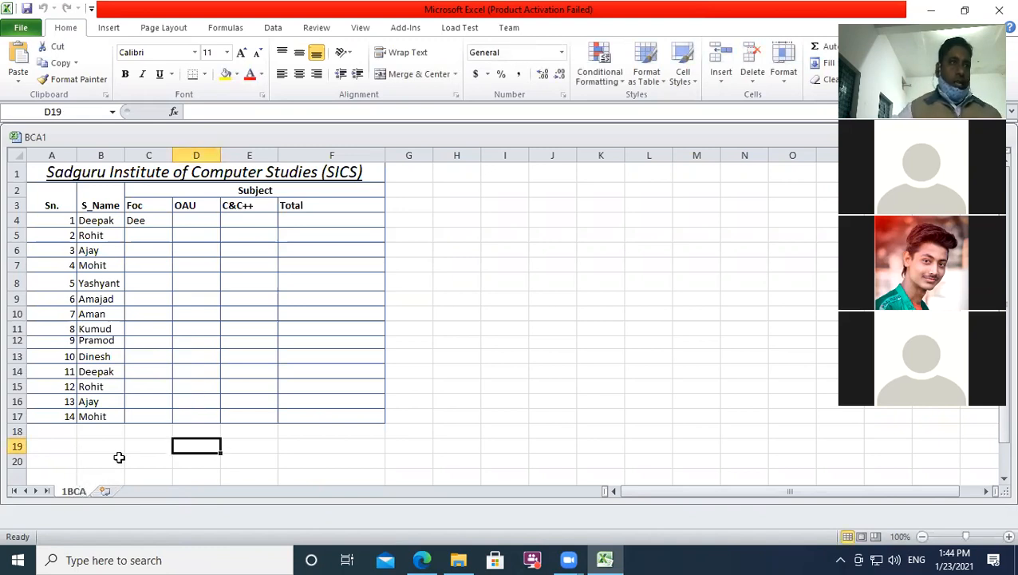
Step: Colour the 1BCA tab red and insert a new blank Sheet1 after it
right_click(74, 490)
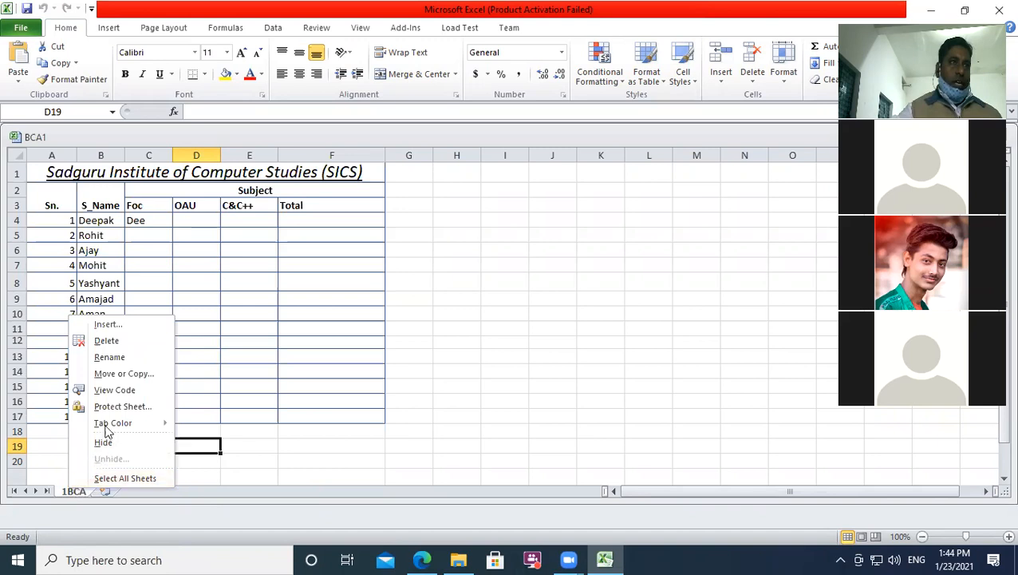
mouse_move(110, 423)
click(194, 498)
click(517, 400)
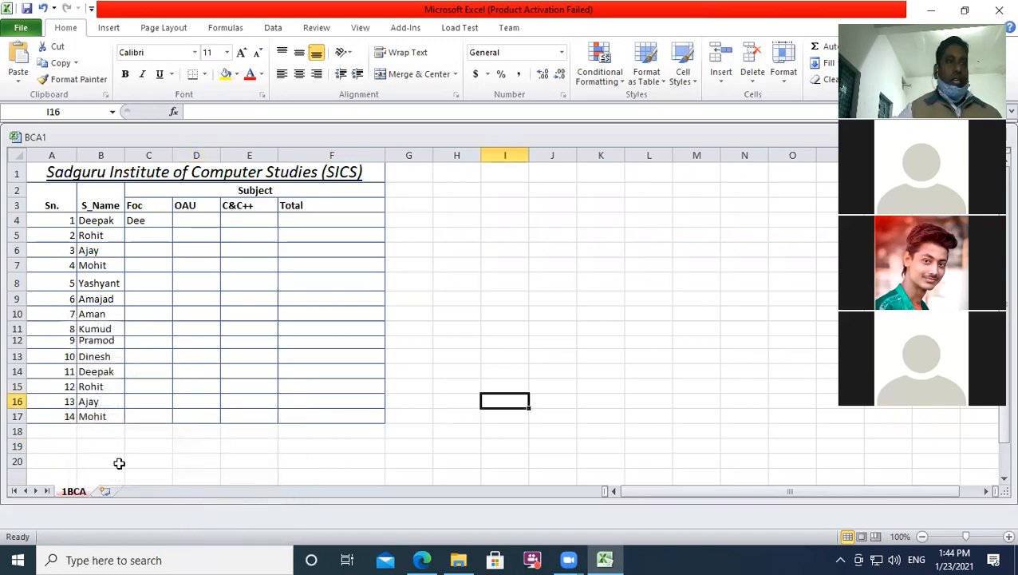
click(105, 490)
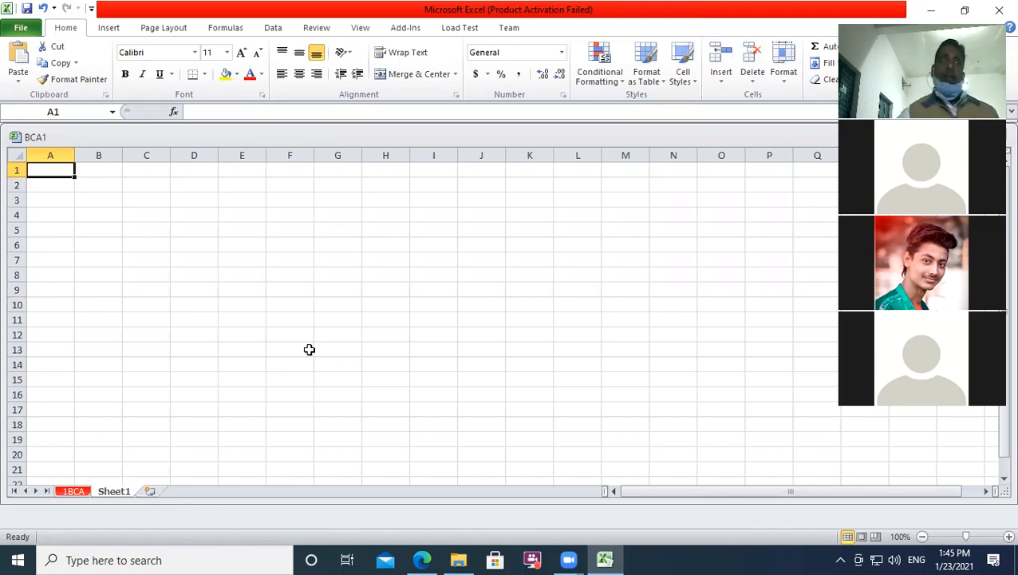
click(17, 31)
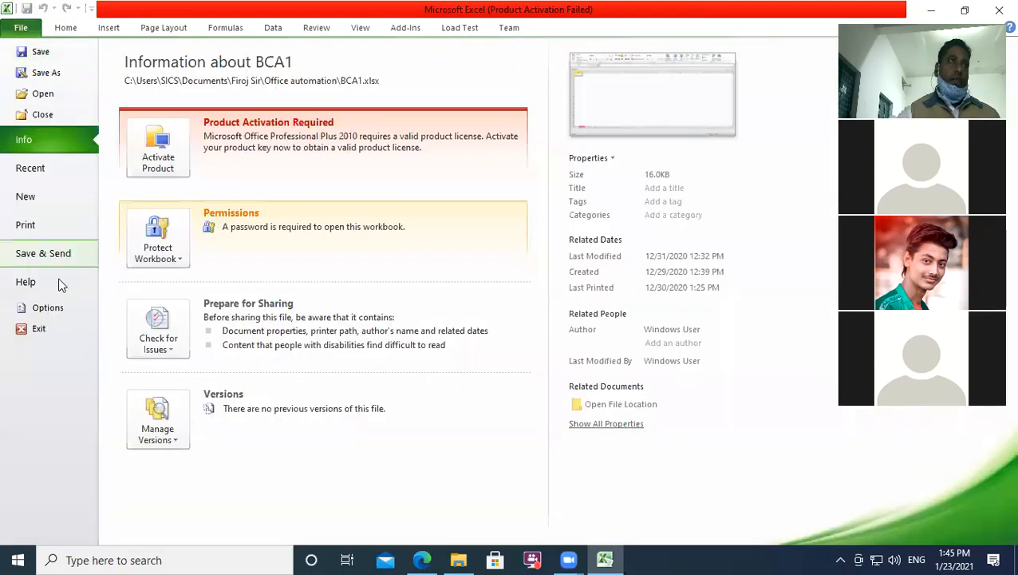
click(44, 229)
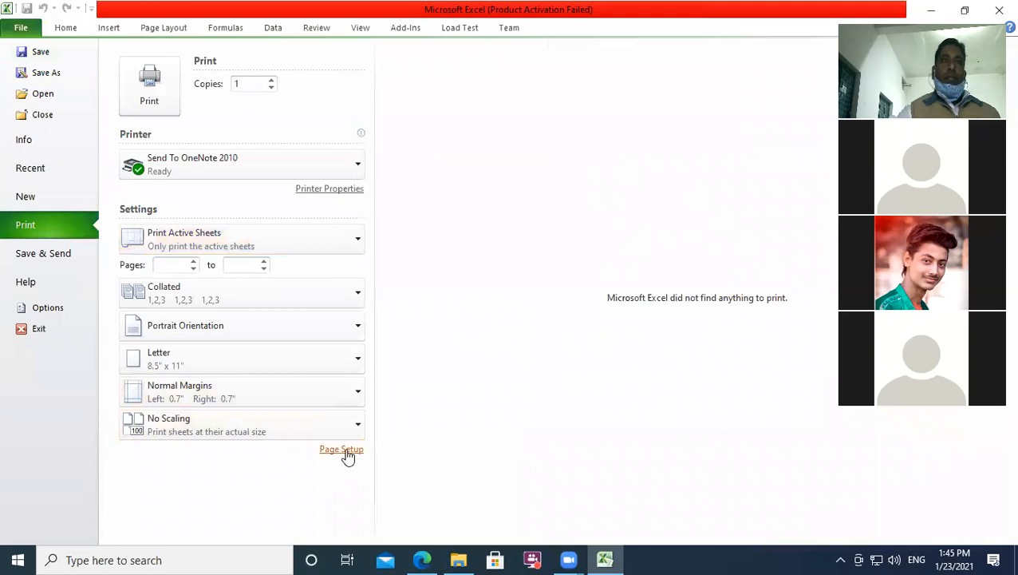
click(343, 450)
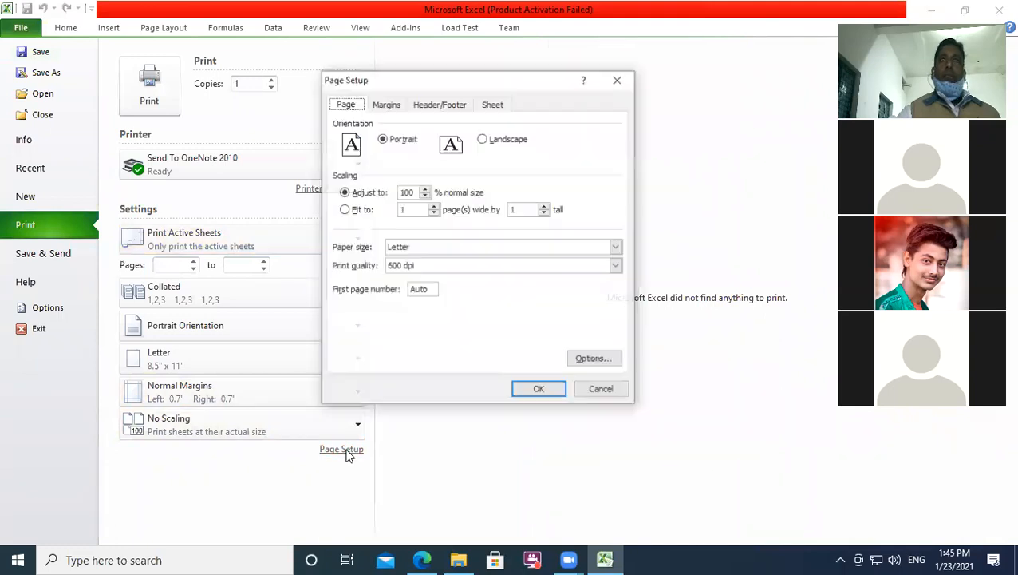
click(403, 110)
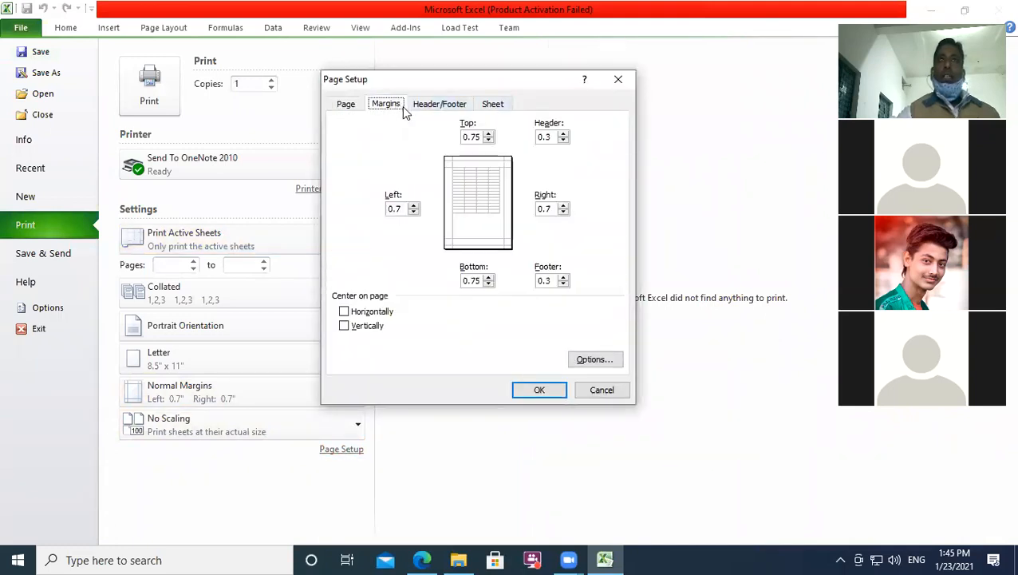
click(435, 107)
click(495, 107)
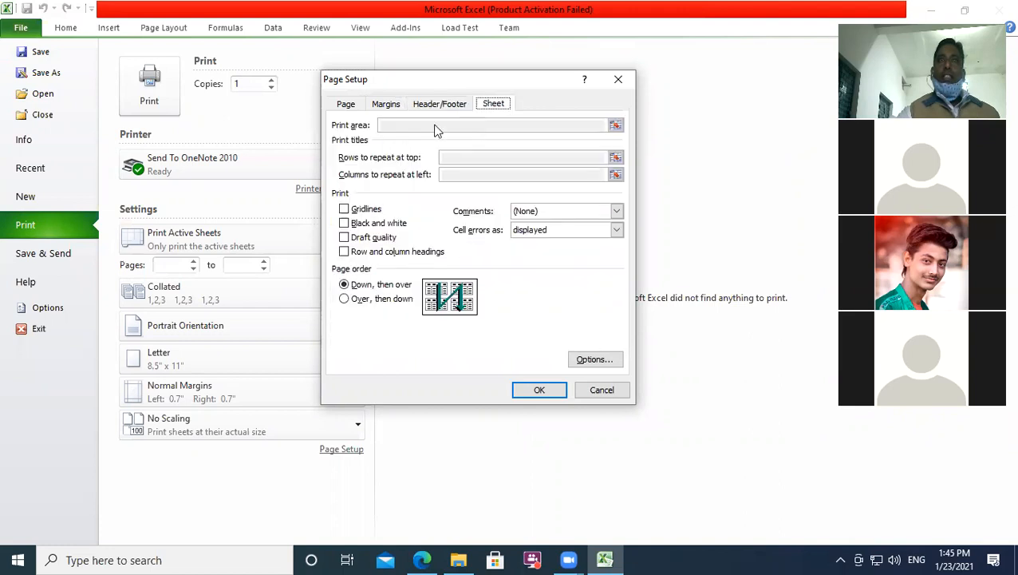
click(345, 104)
click(385, 106)
click(426, 110)
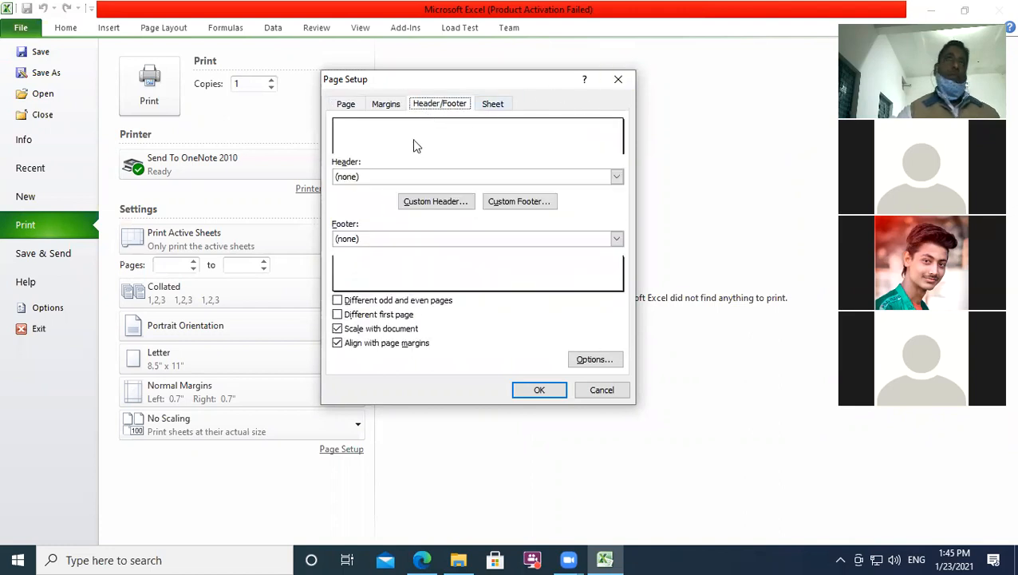
click(622, 82)
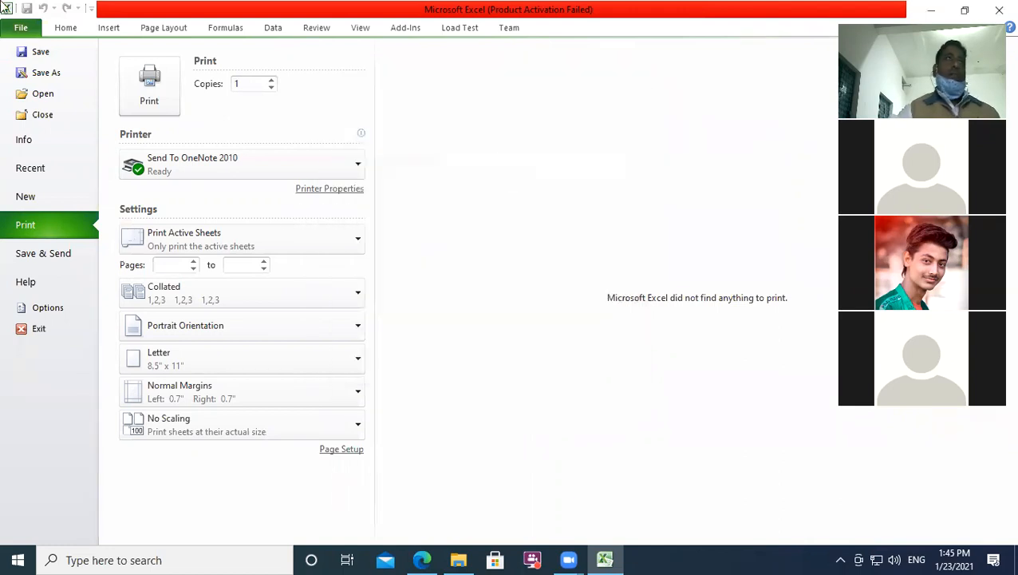
click(72, 29)
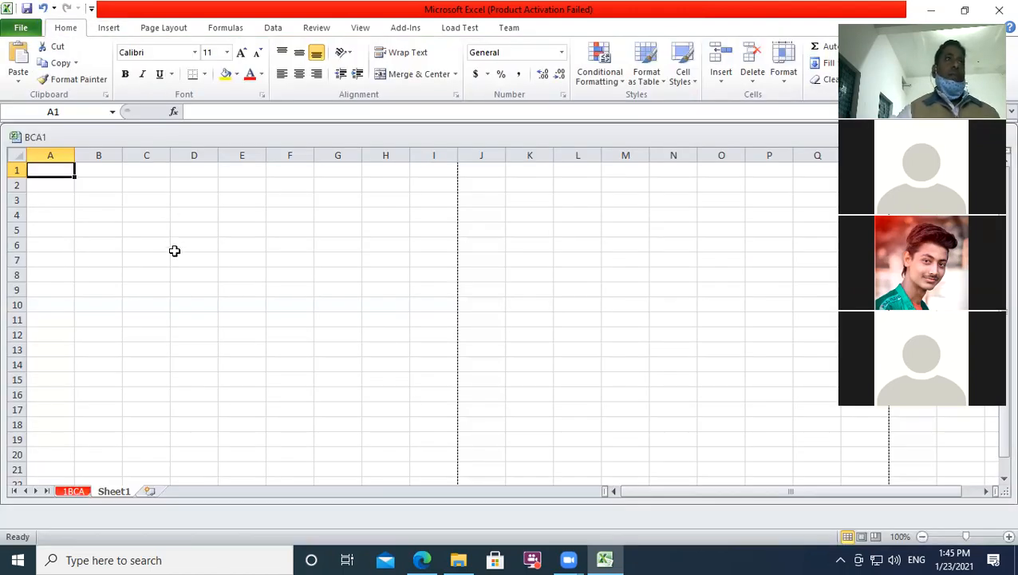
Step: Switch to the 1BCA sheet and hide it, leaving the empty Sheet1 showing
key(ctrl+Page_Up)
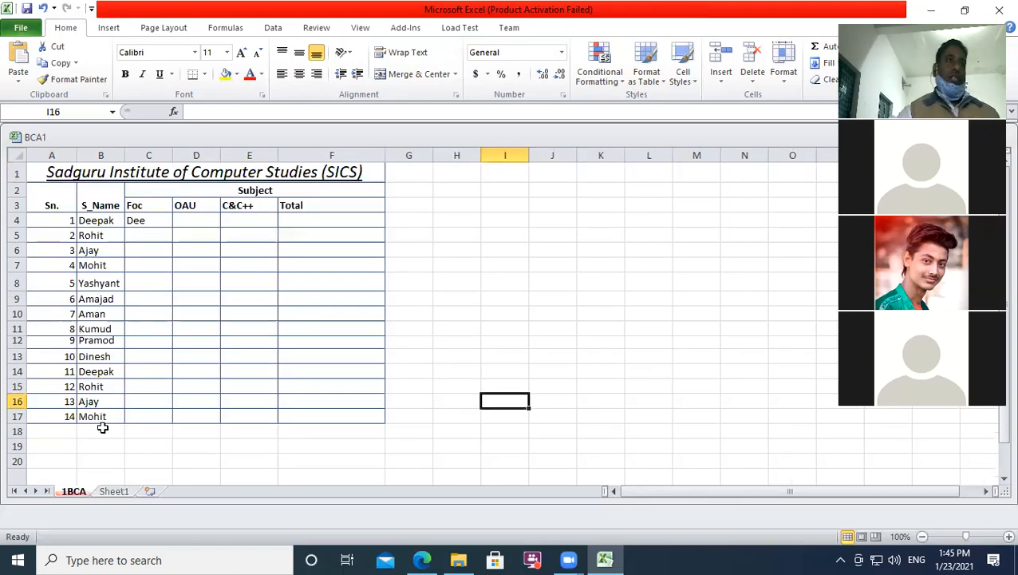
right_click(79, 490)
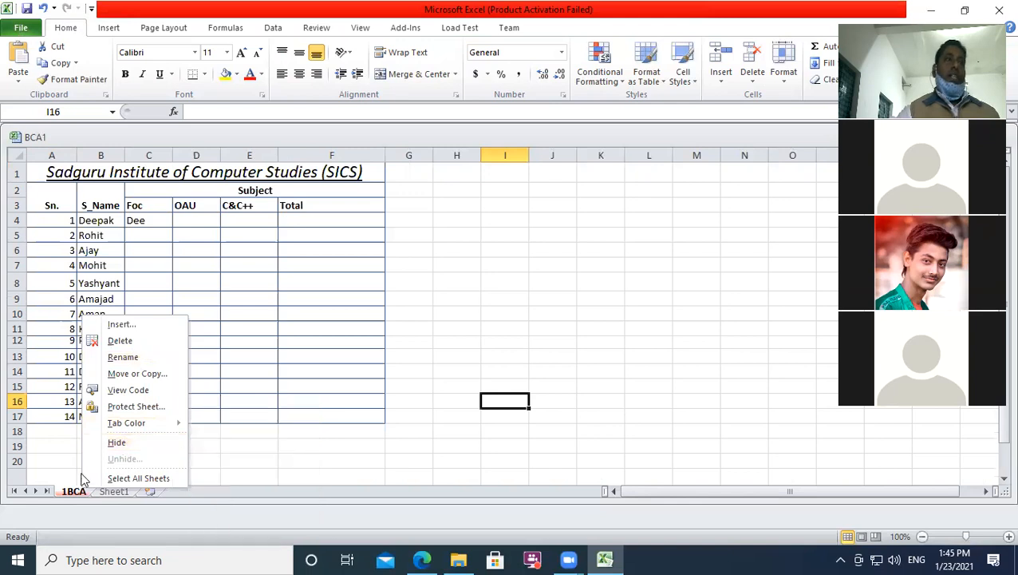
click(118, 442)
click(278, 408)
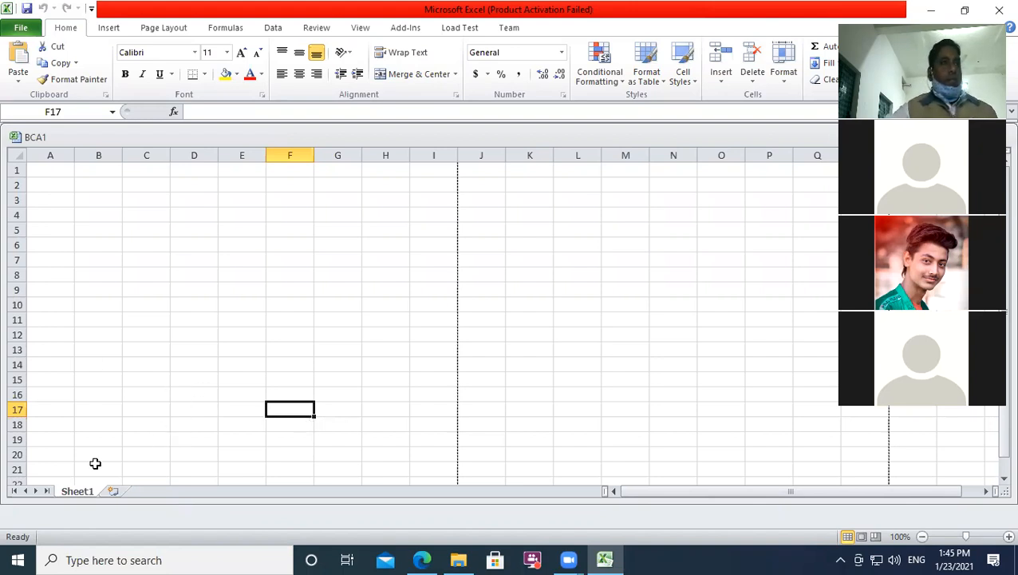
click(372, 335)
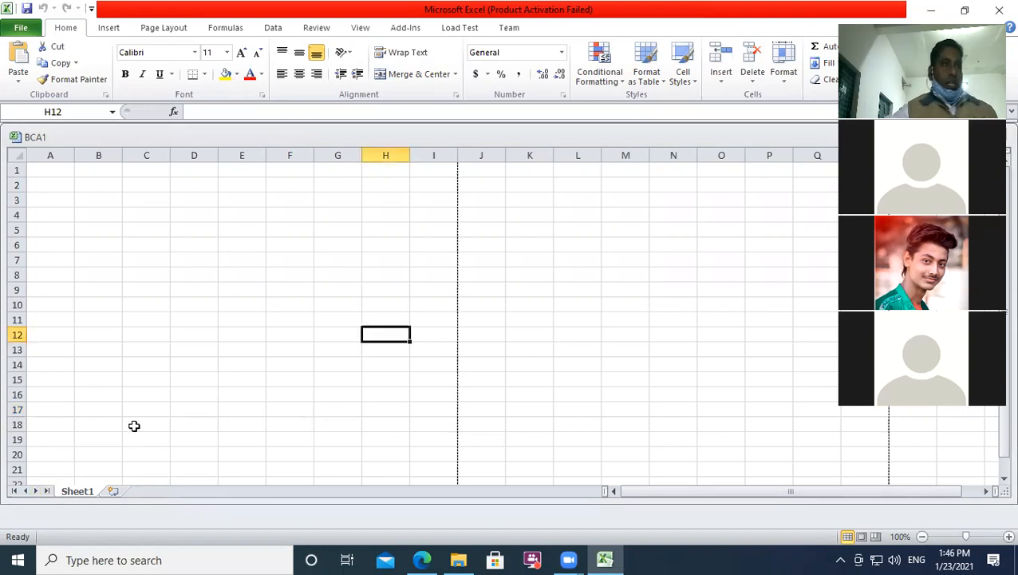
Step: Restore the hidden 1BCA sheet via Unhide and switch between 1BCA and Sheet1
right_click(78, 490)
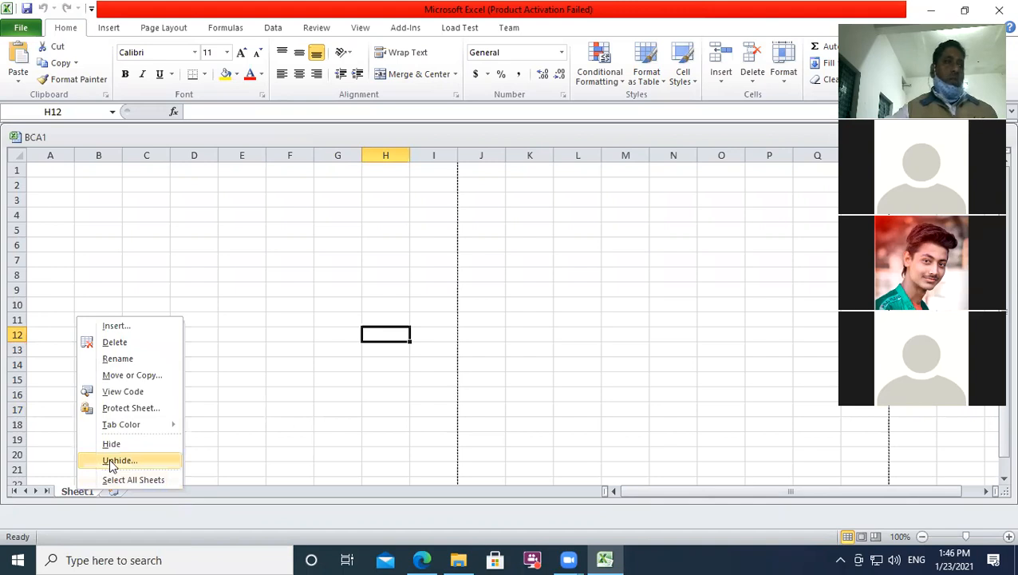
click(112, 461)
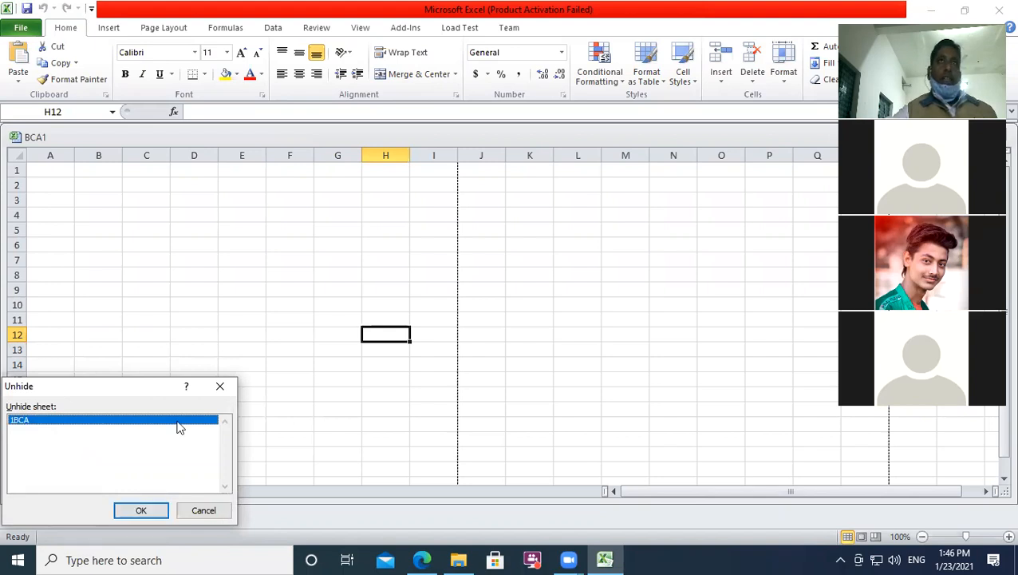
click(140, 510)
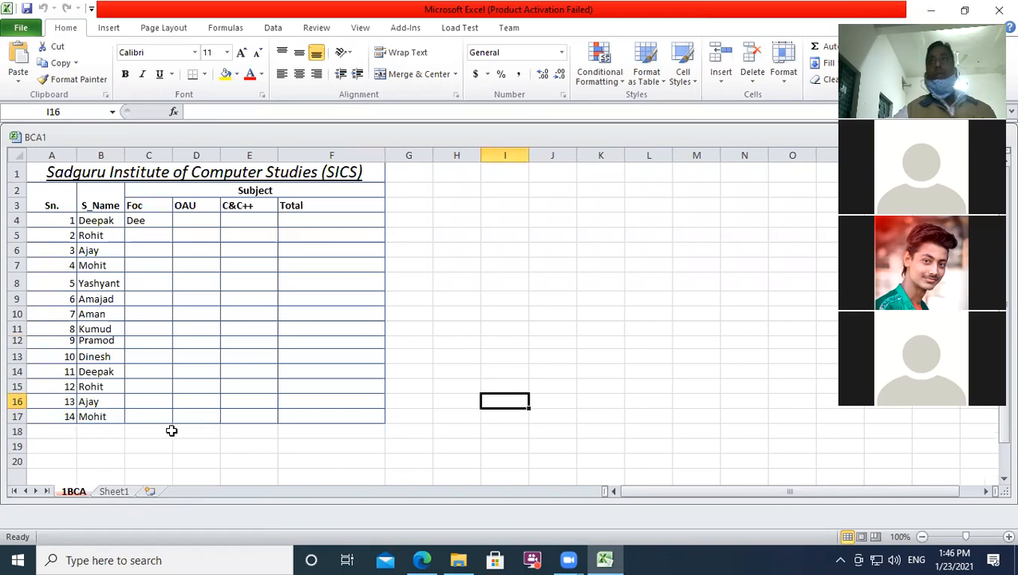
scroll(177, 432, down, 1)
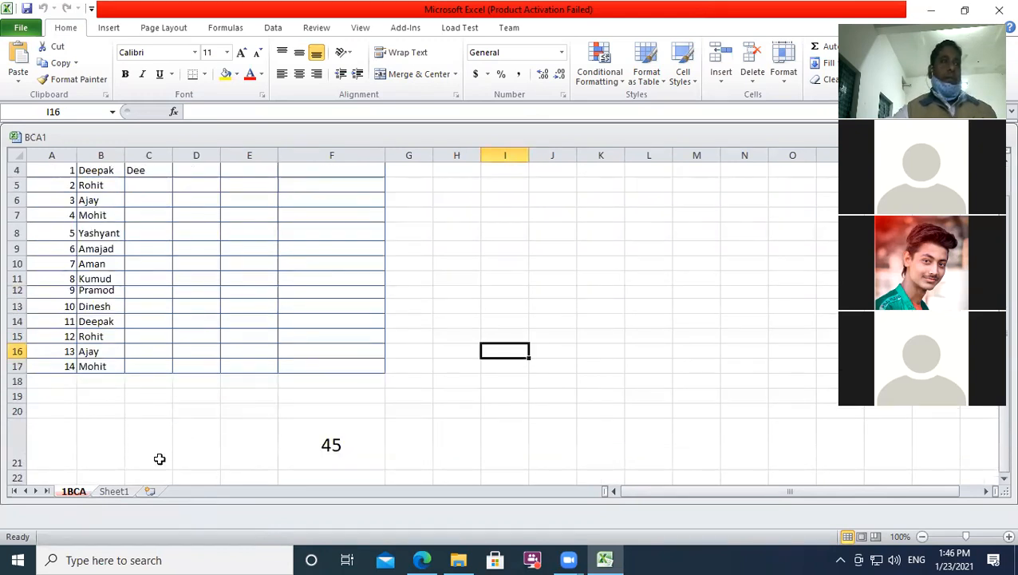
key(ctrl+Page_Down)
key(ctrl+Page_Up)
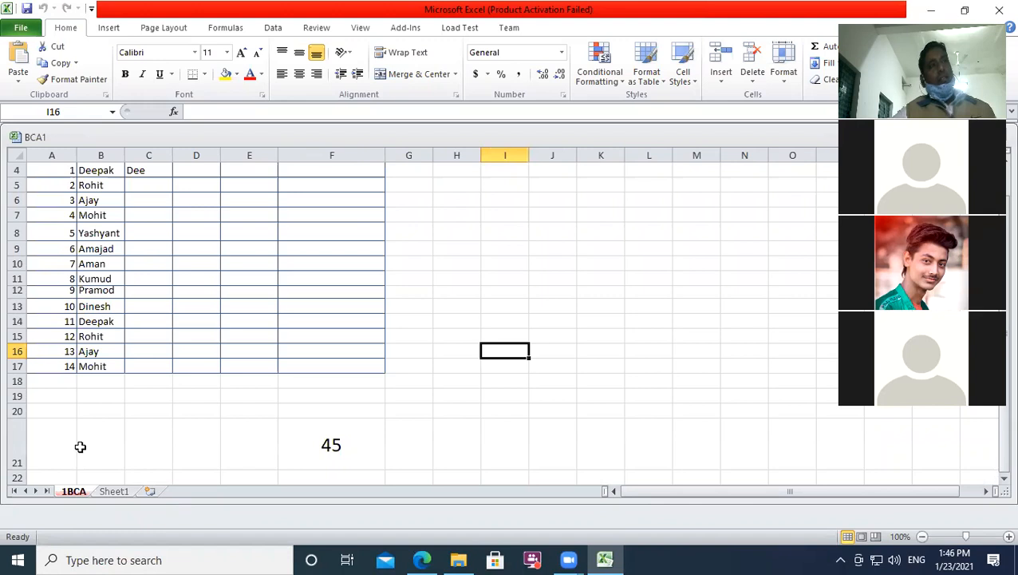
right_click(75, 489)
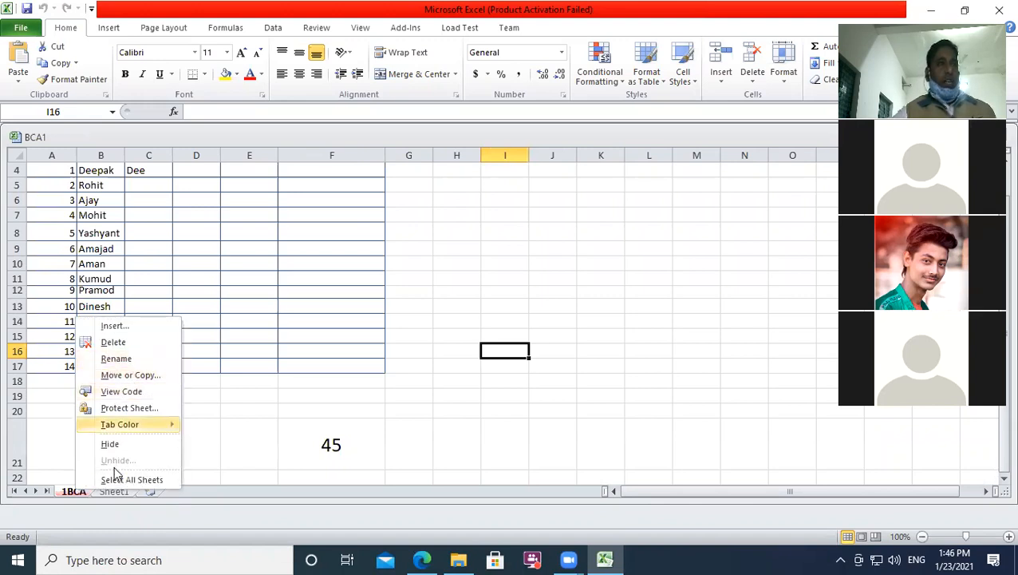
click(116, 482)
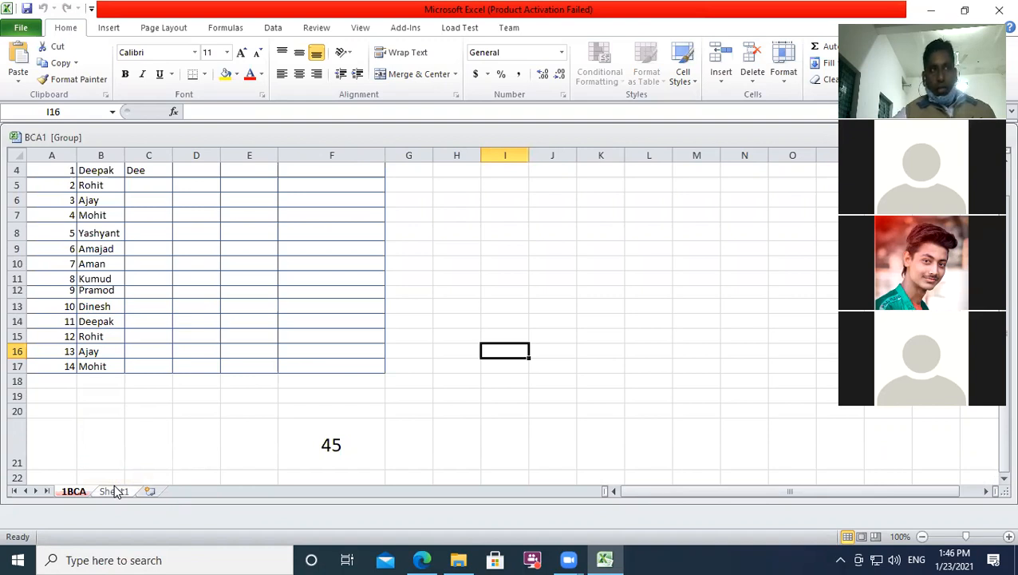
click(159, 448)
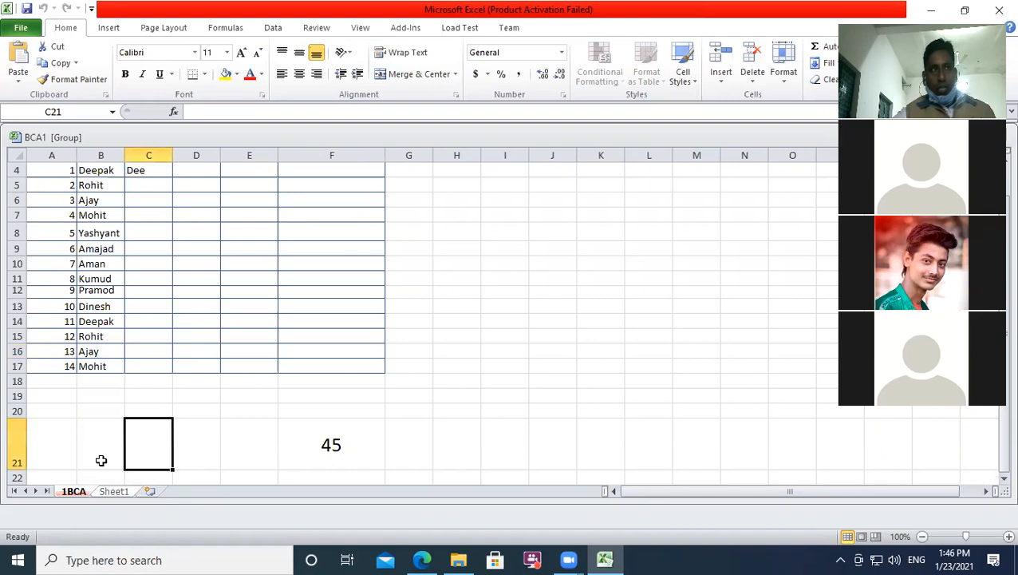
right_click(73, 490)
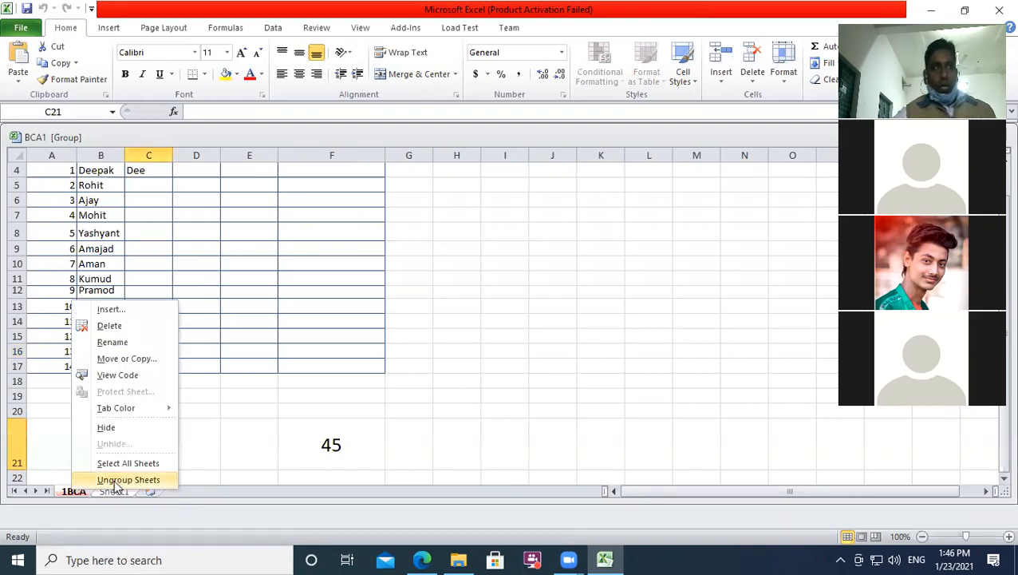
click(118, 480)
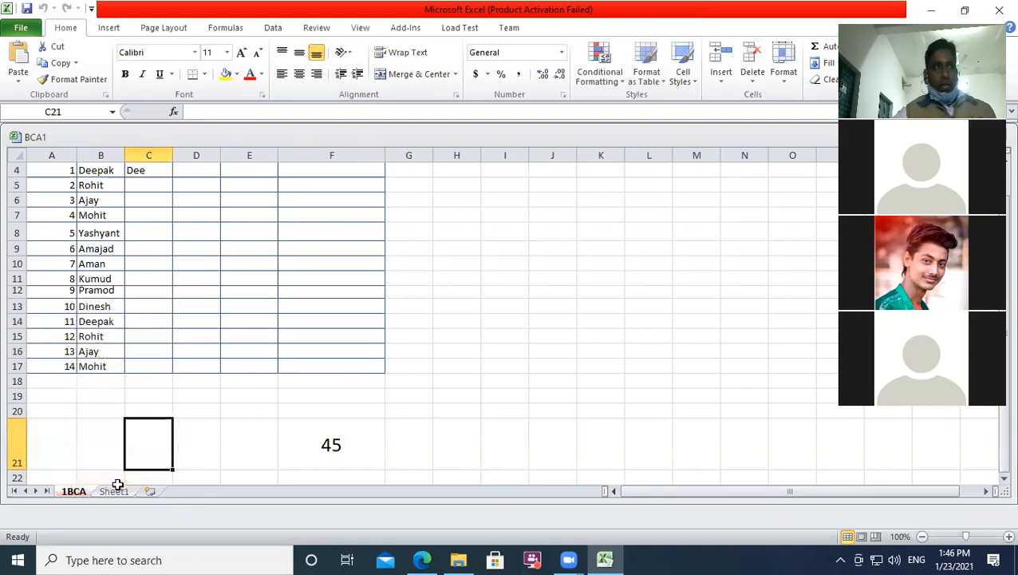
click(492, 412)
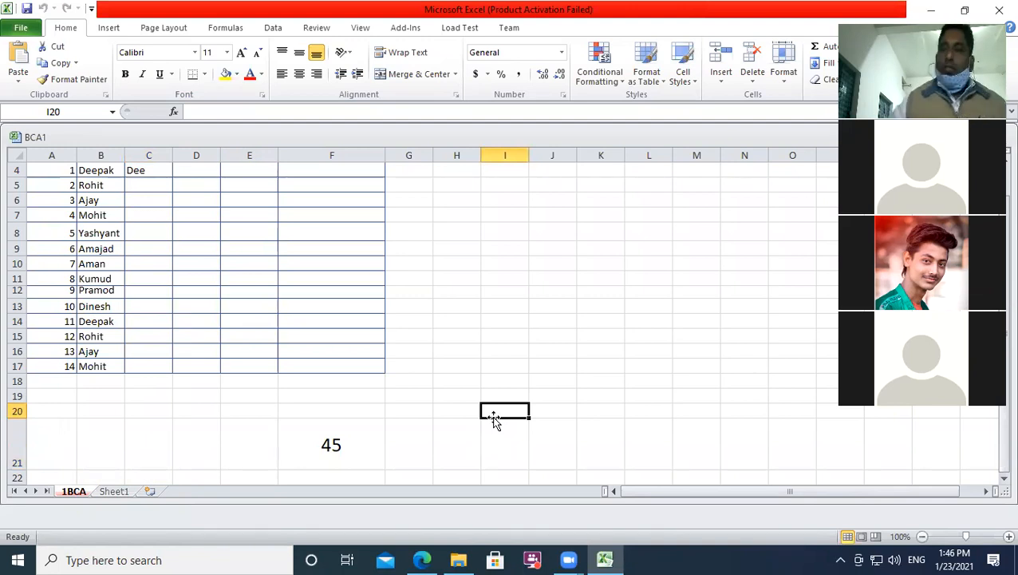
right_click(72, 491)
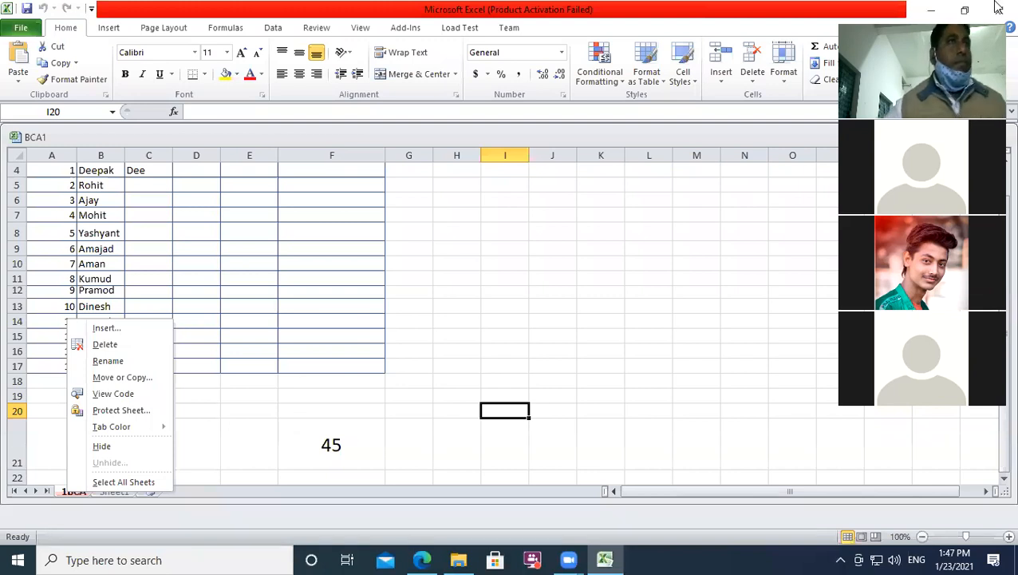
key(Escape)
click(42, 444)
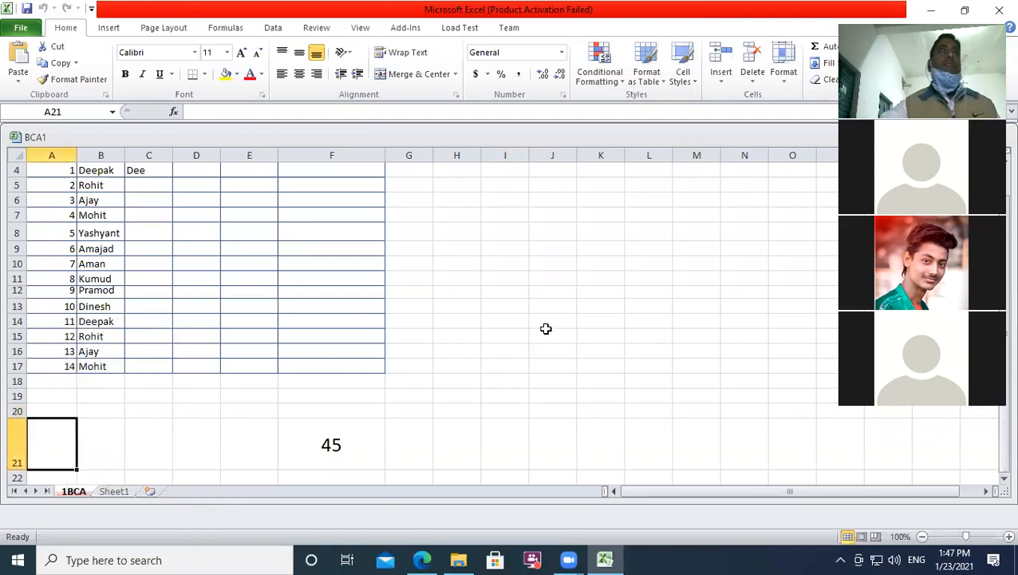
scroll(281, 377, down, 1)
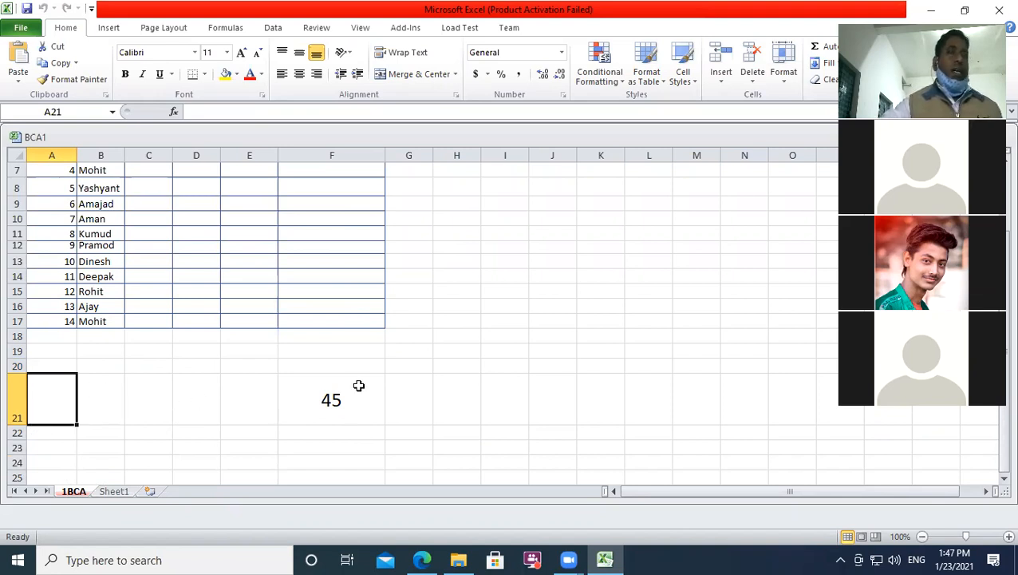
click(409, 408)
Step: Keep the 45 in F21 in Calibri and drag row 21 shorter
click(318, 408)
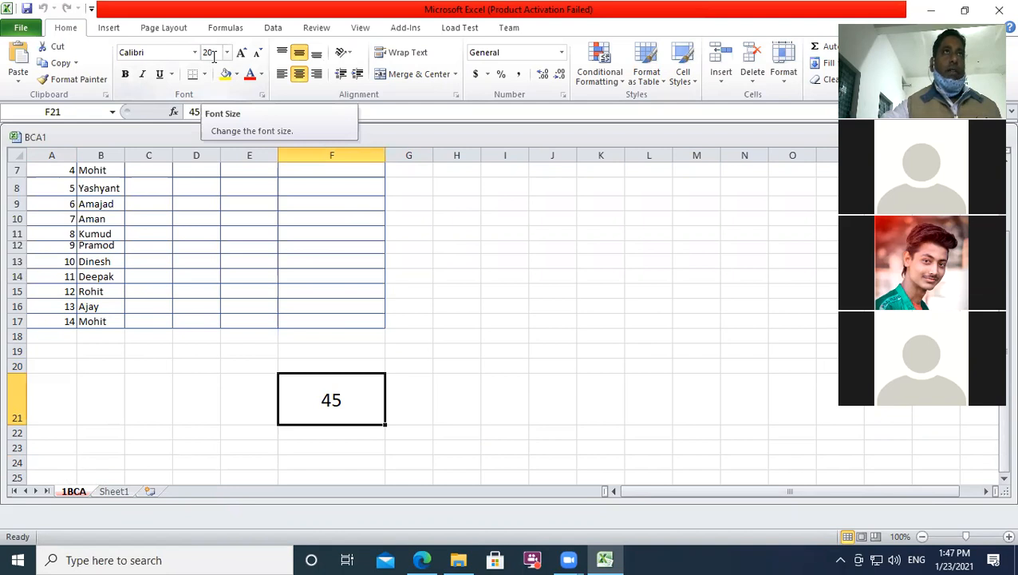
click(188, 54)
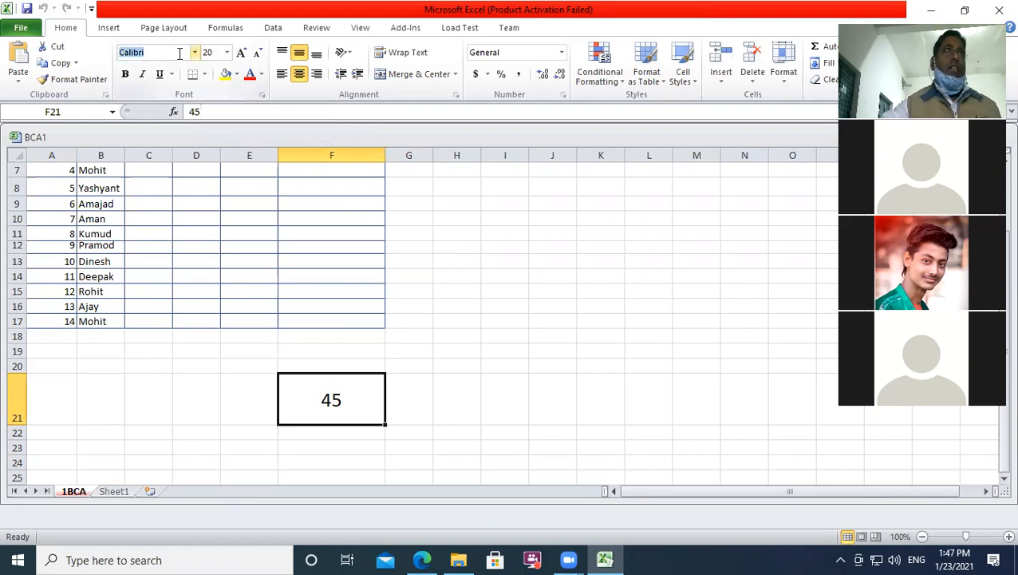
click(195, 55)
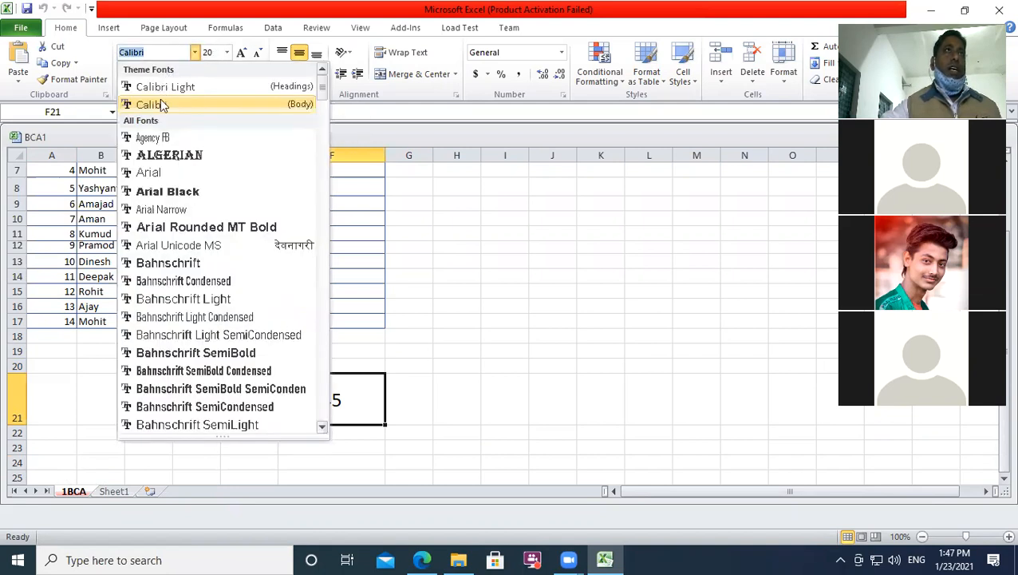
click(475, 396)
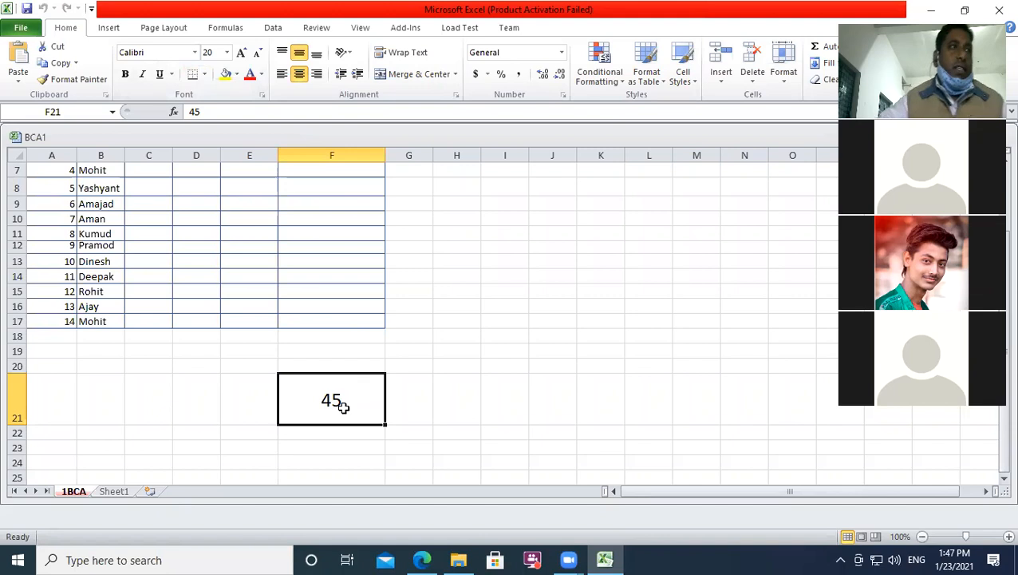
drag(11, 424, 16, 387)
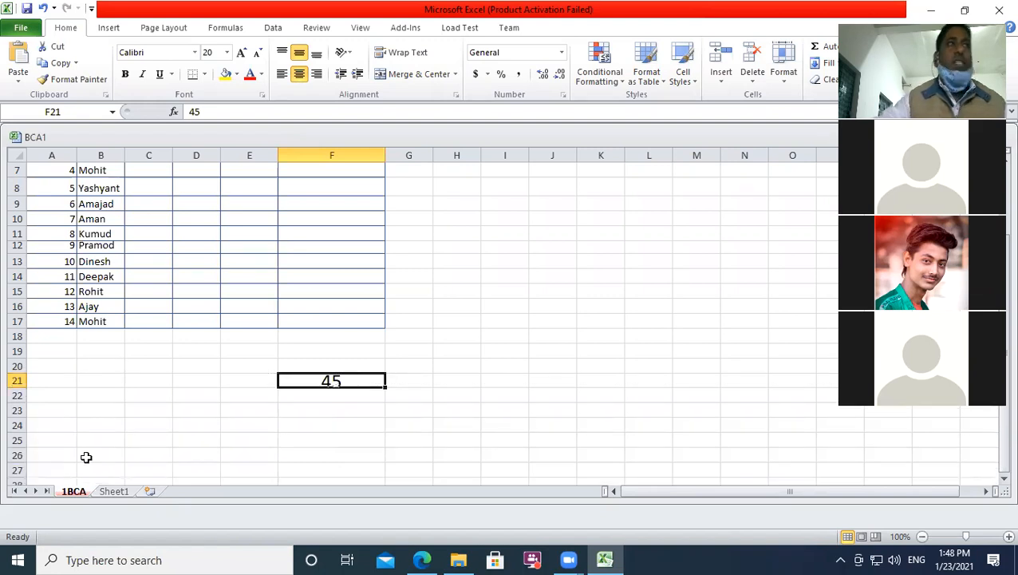
click(184, 425)
click(185, 376)
click(95, 383)
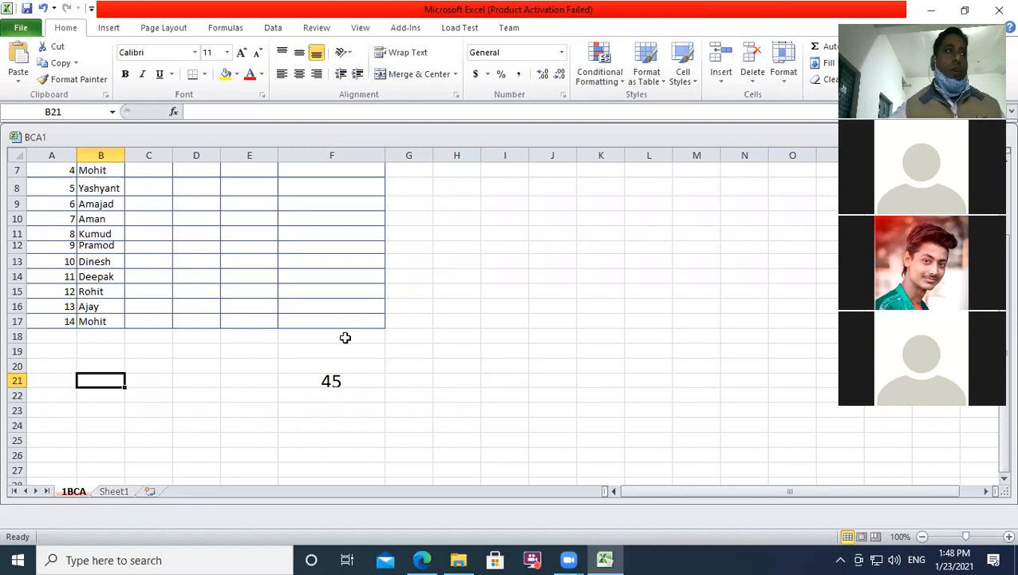
Step: Select row 18, column F and several cells, then switch to Sheet1
click(13, 336)
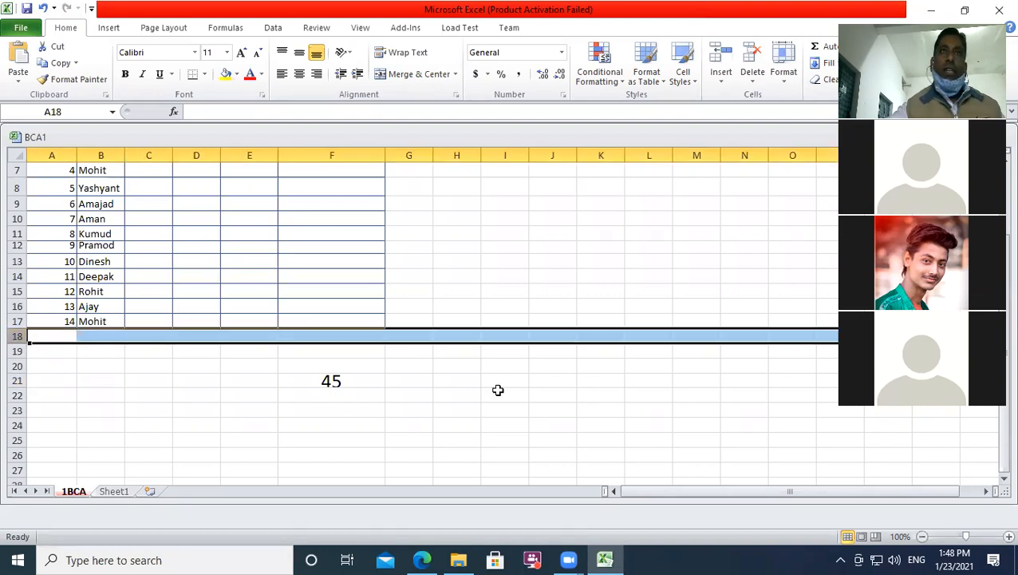
click(351, 152)
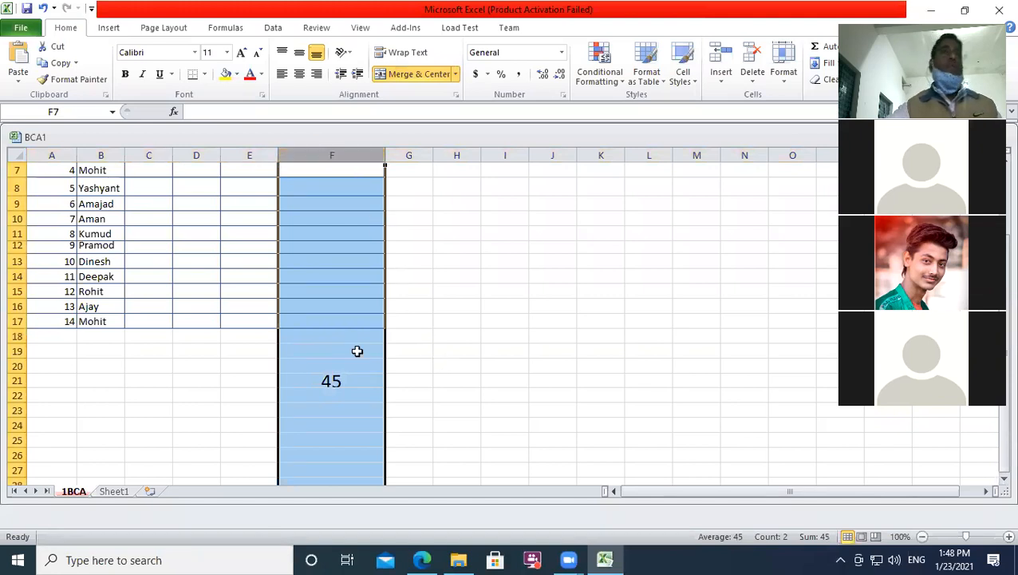
click(74, 366)
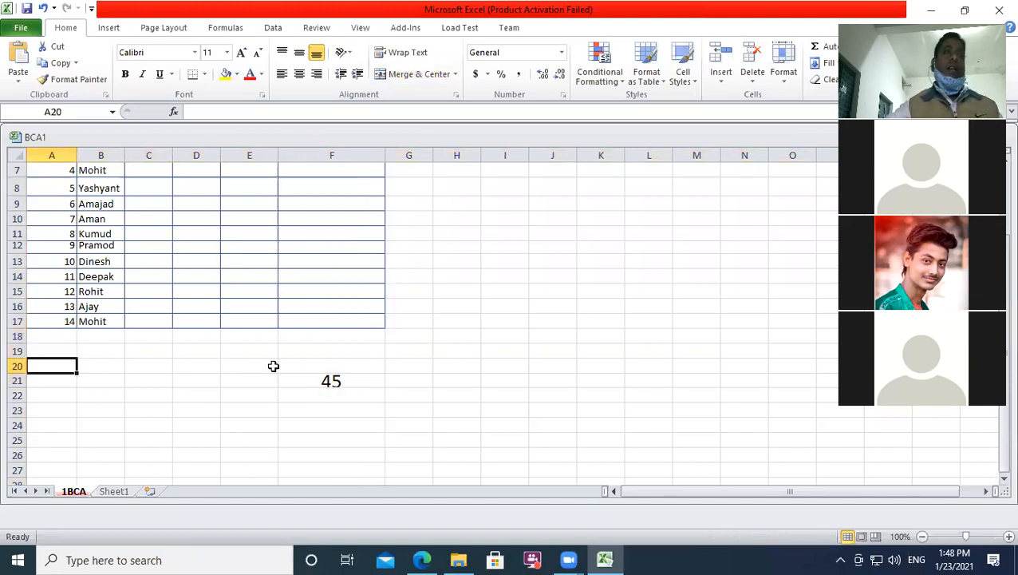
click(299, 381)
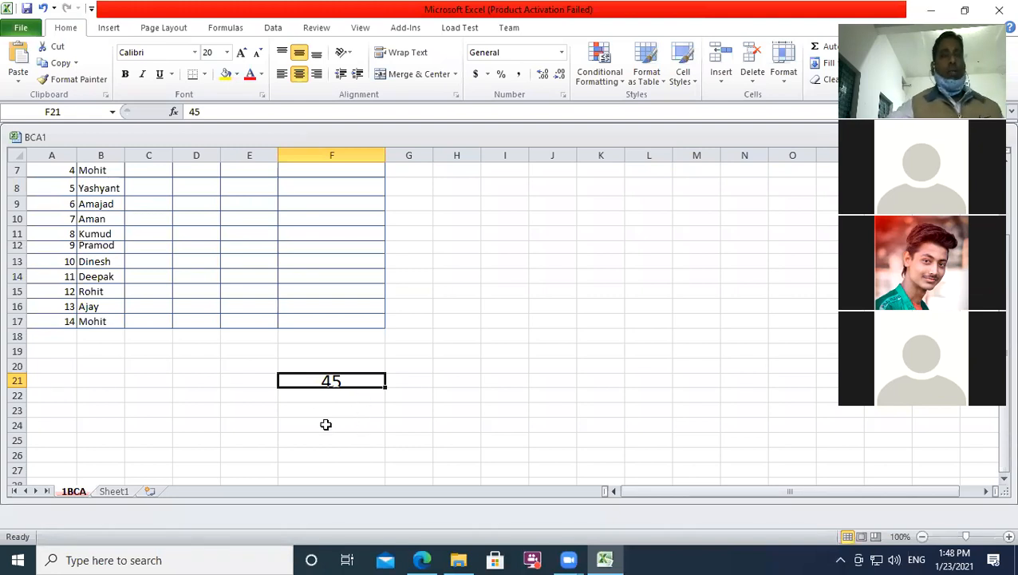
click(231, 426)
click(98, 397)
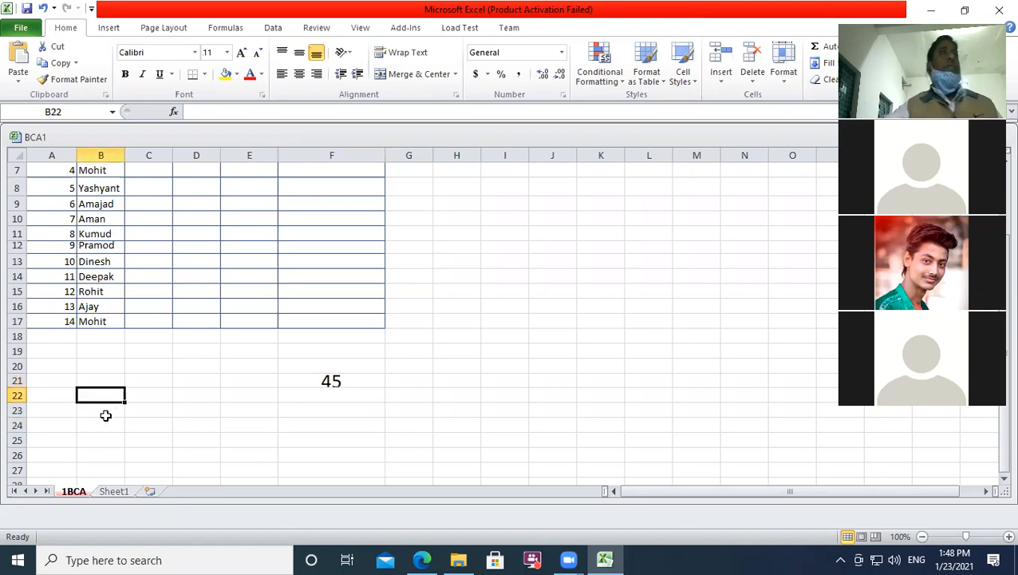
click(66, 365)
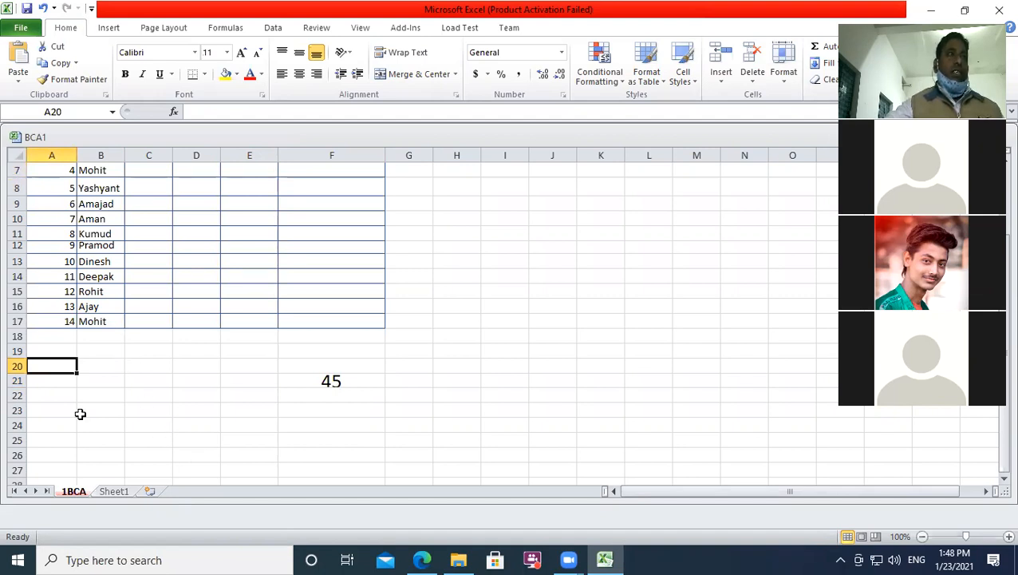
key(ctrl+Page_Down)
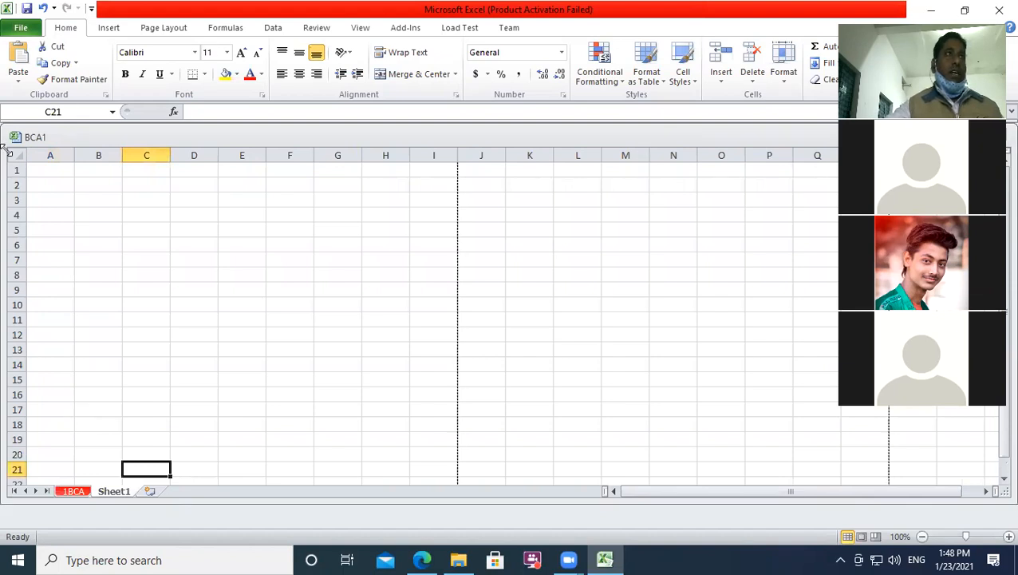
drag(15, 174, 16, 175)
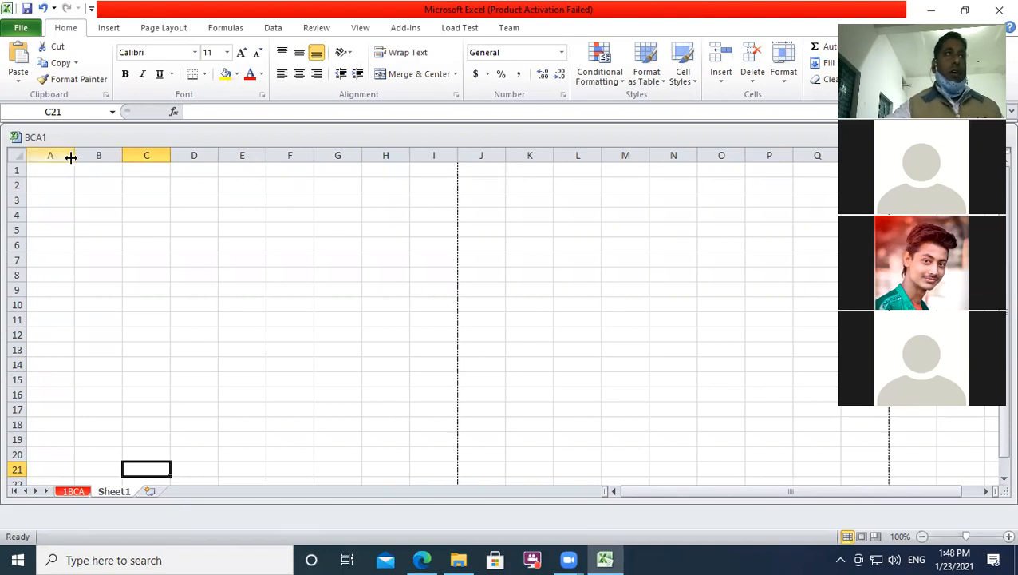
drag(72, 158, 72, 157)
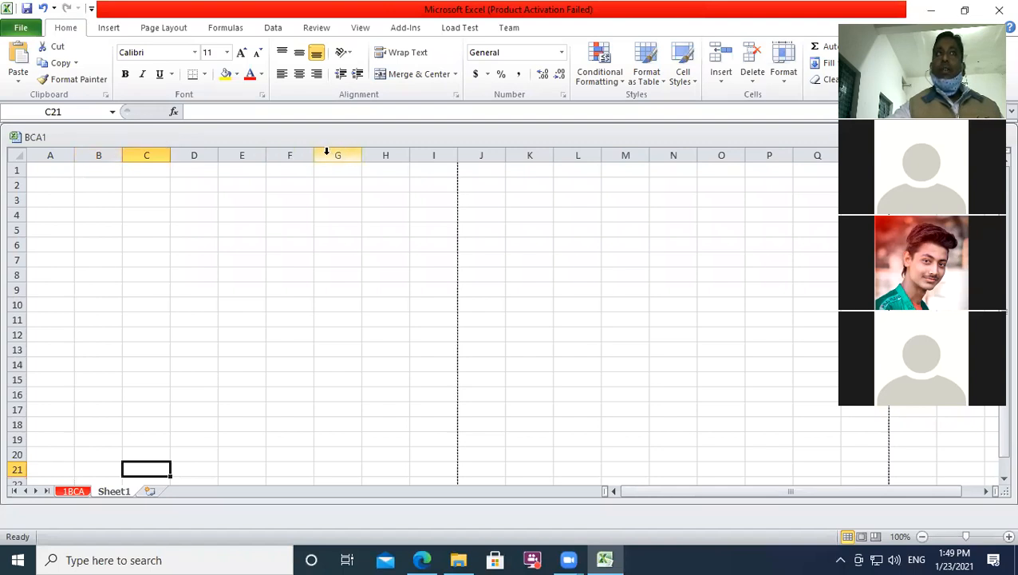
drag(314, 156, 314, 157)
drag(410, 156, 409, 157)
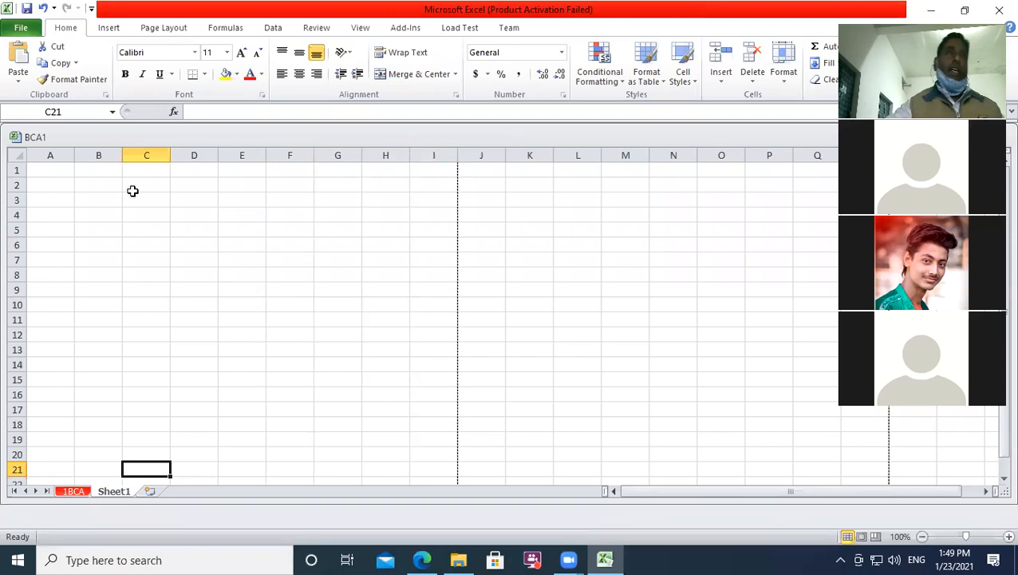
drag(14, 189, 13, 189)
drag(16, 250, 18, 282)
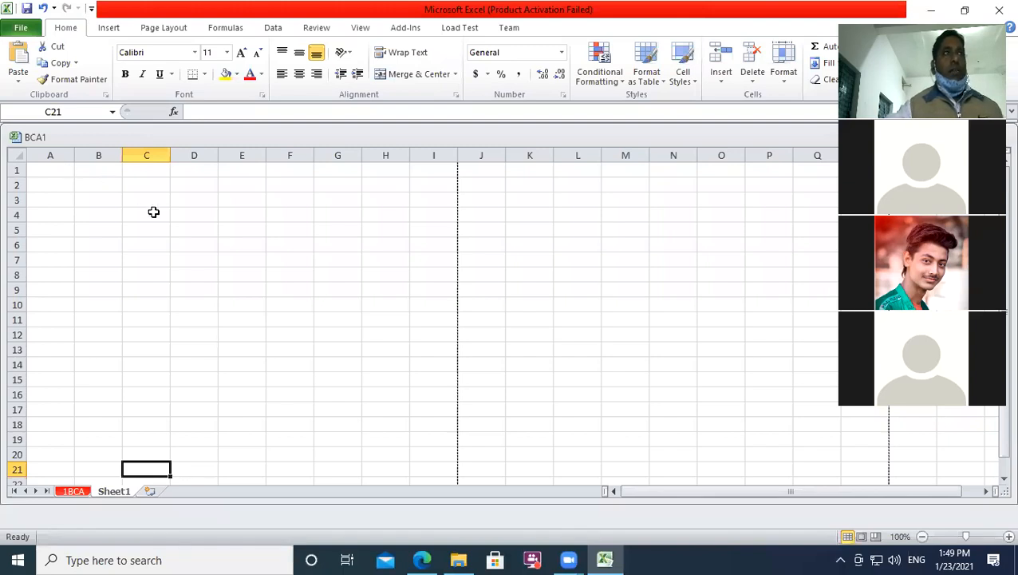
click(161, 186)
text(sadguru)
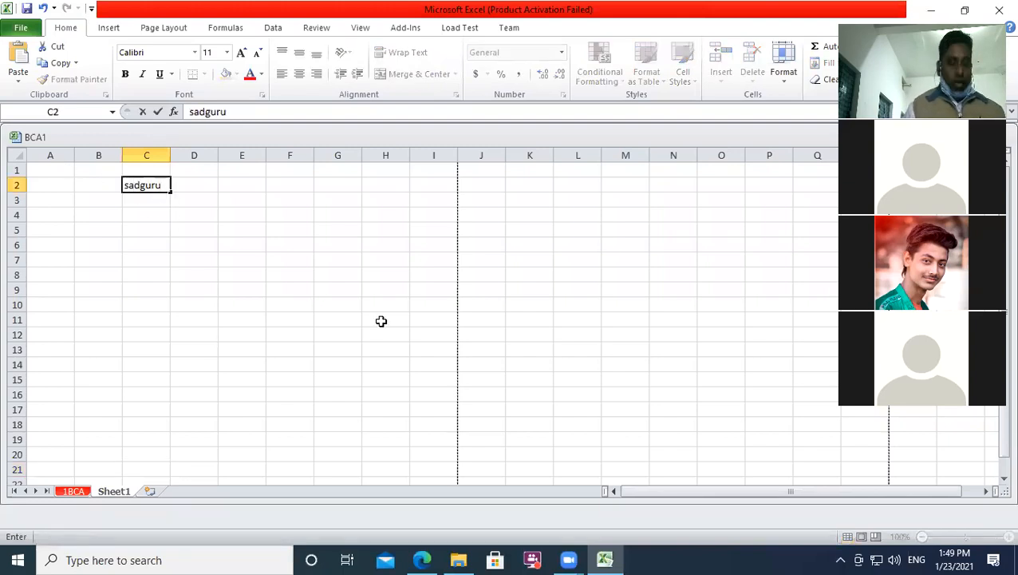
text( sa)
key(BackSpace)
text(e)
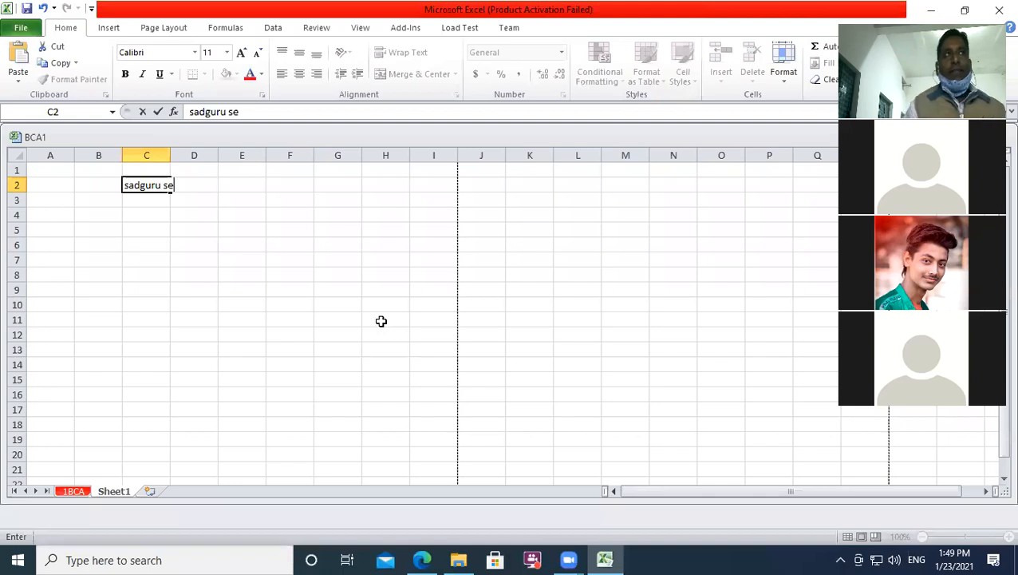
text(va)
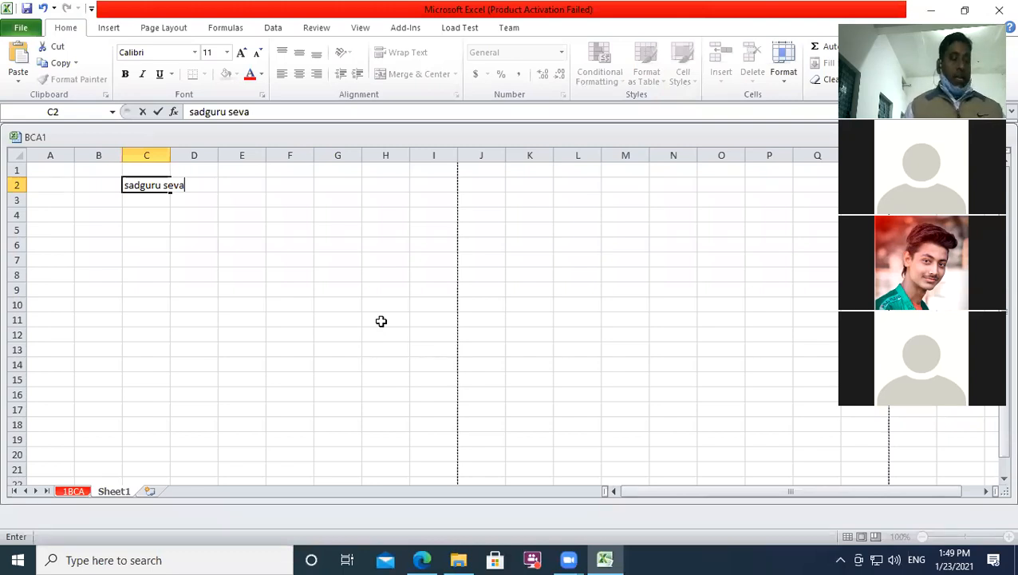
key(Tab)
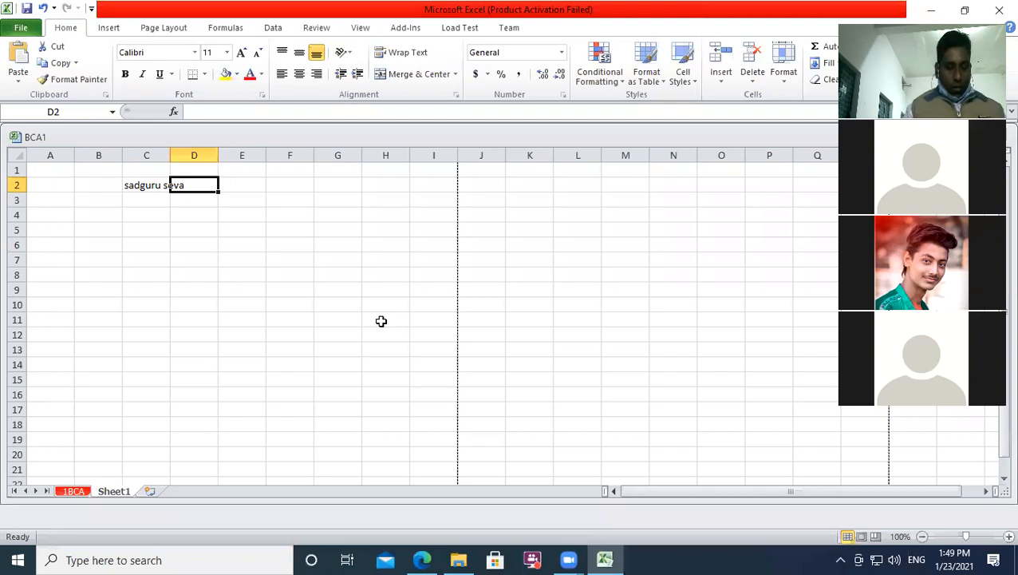
text(sangh)
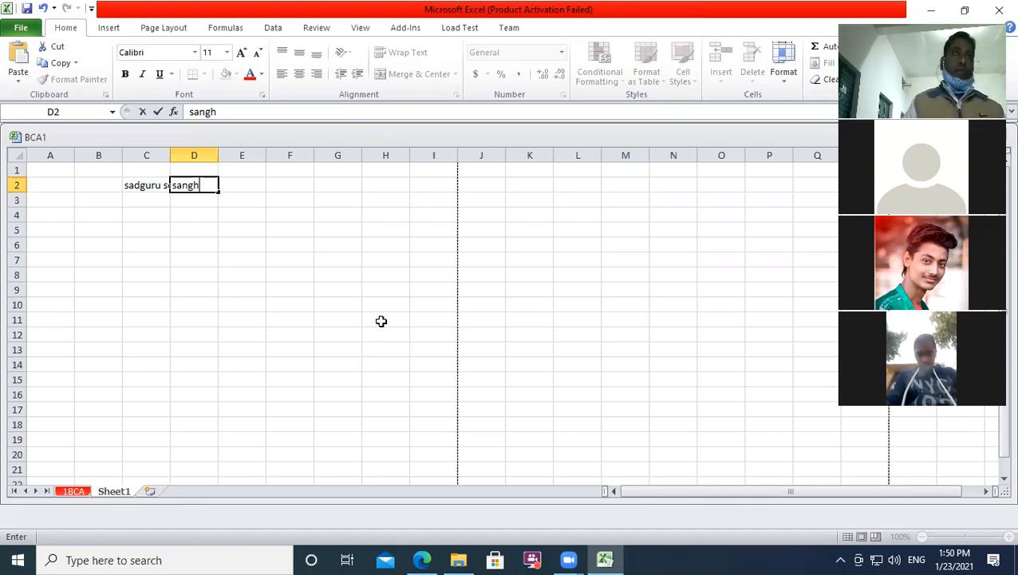
text(t)
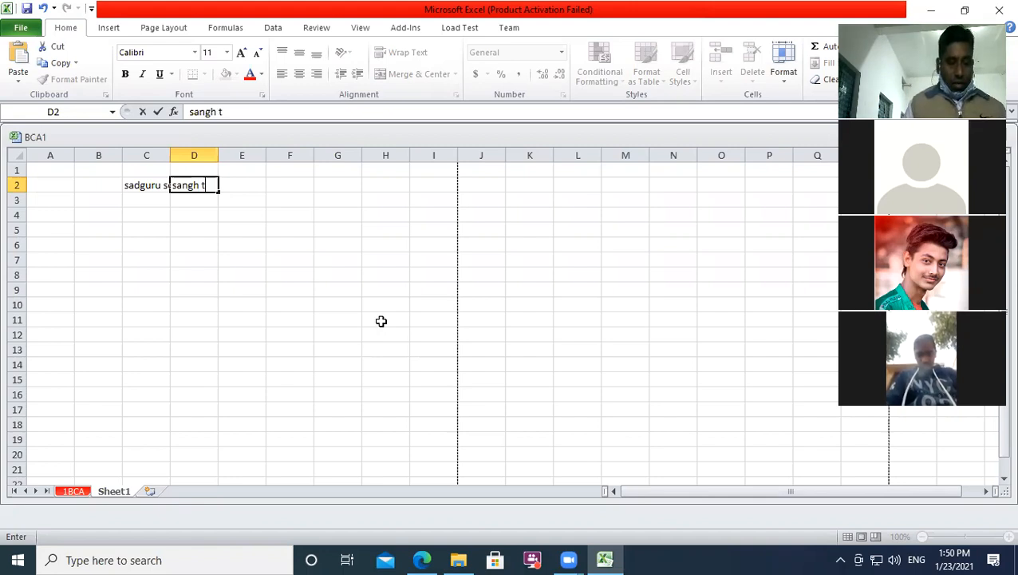
text(rust)
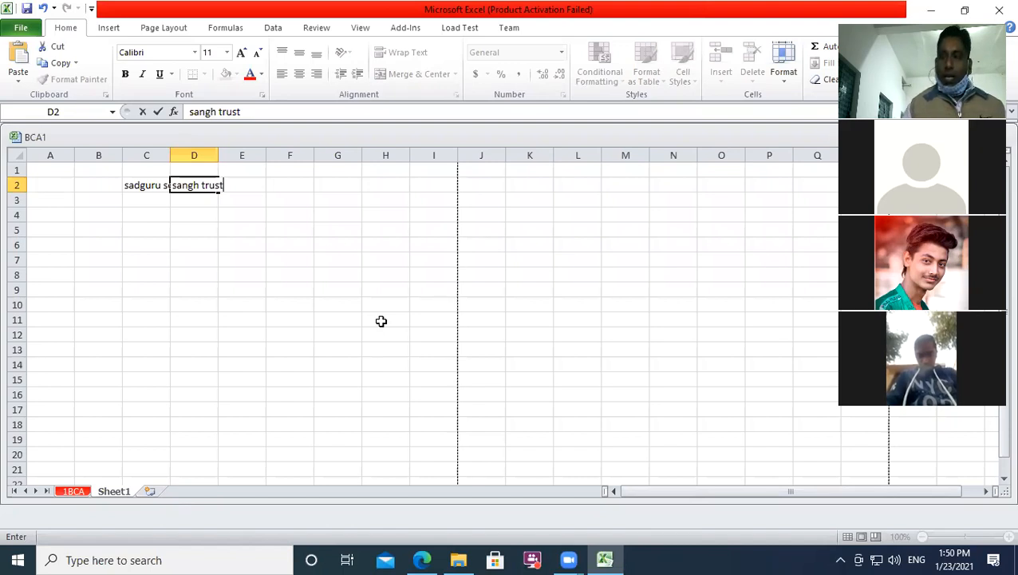
click(149, 154)
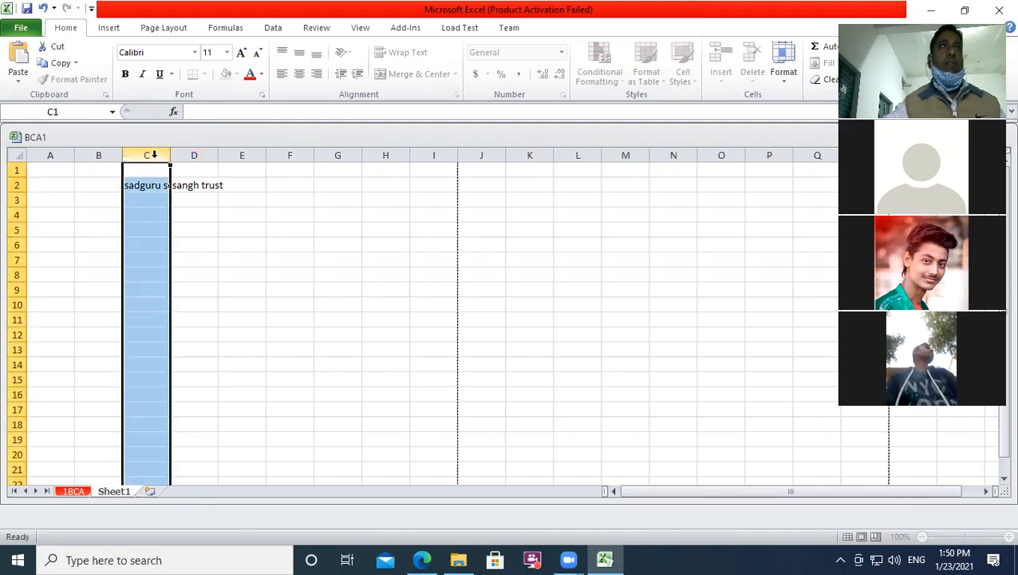
drag(170, 154, 189, 159)
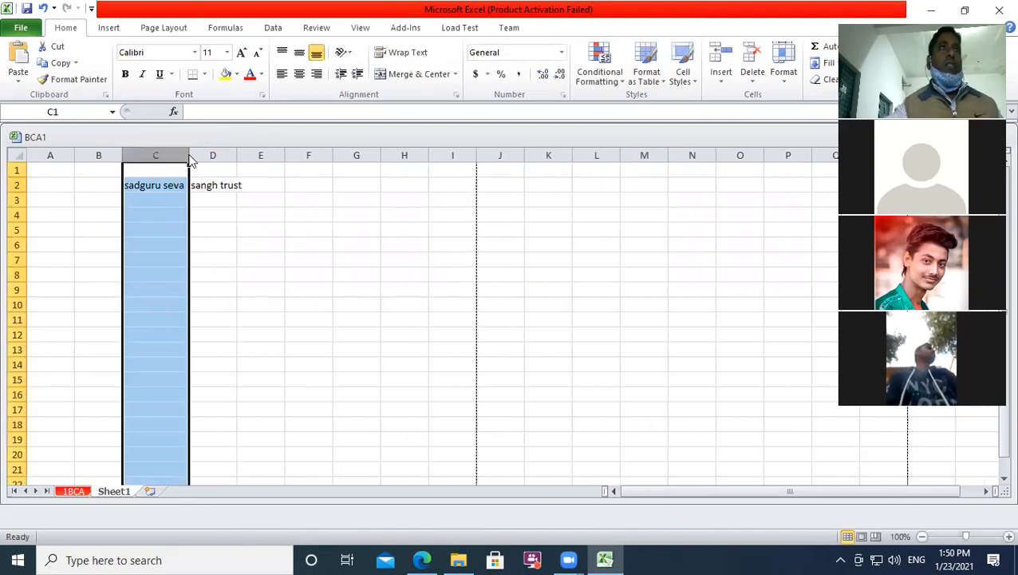
click(201, 296)
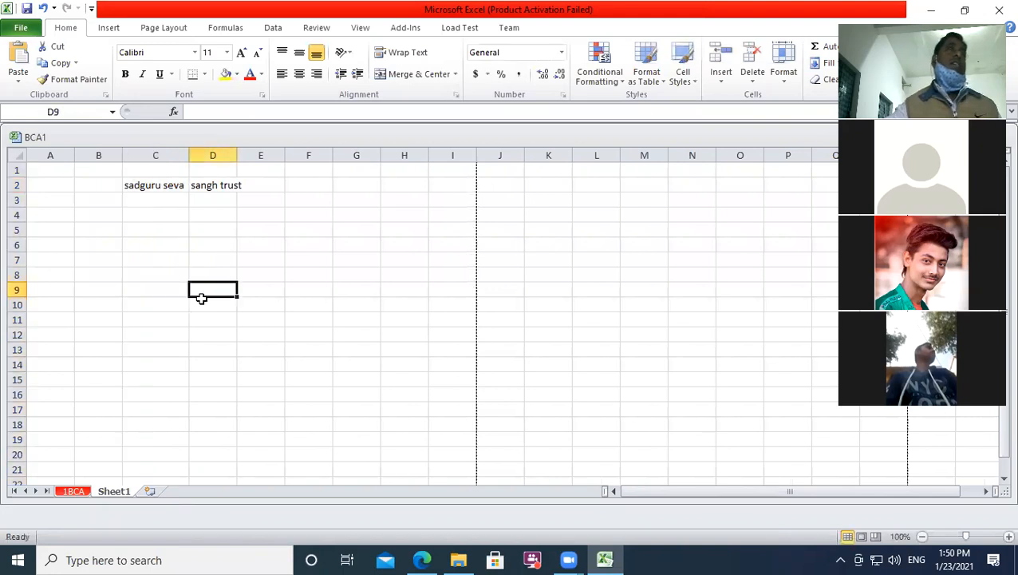
click(216, 168)
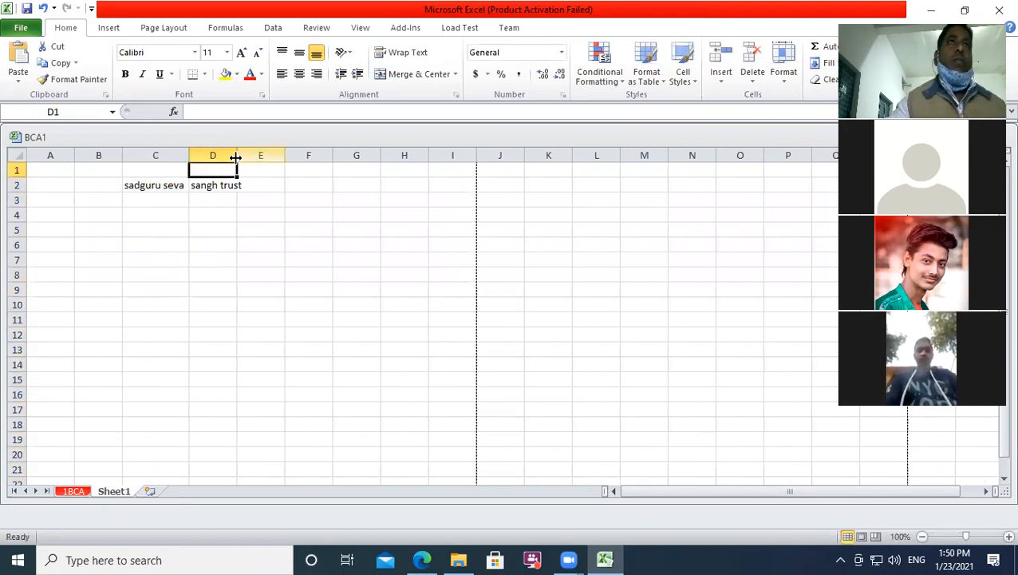
drag(237, 157, 245, 157)
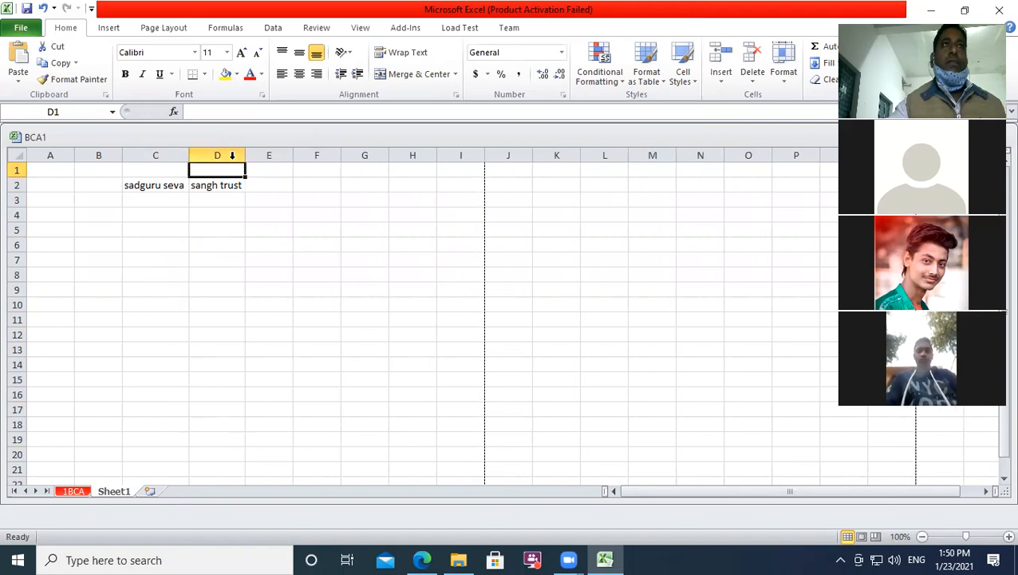
click(299, 261)
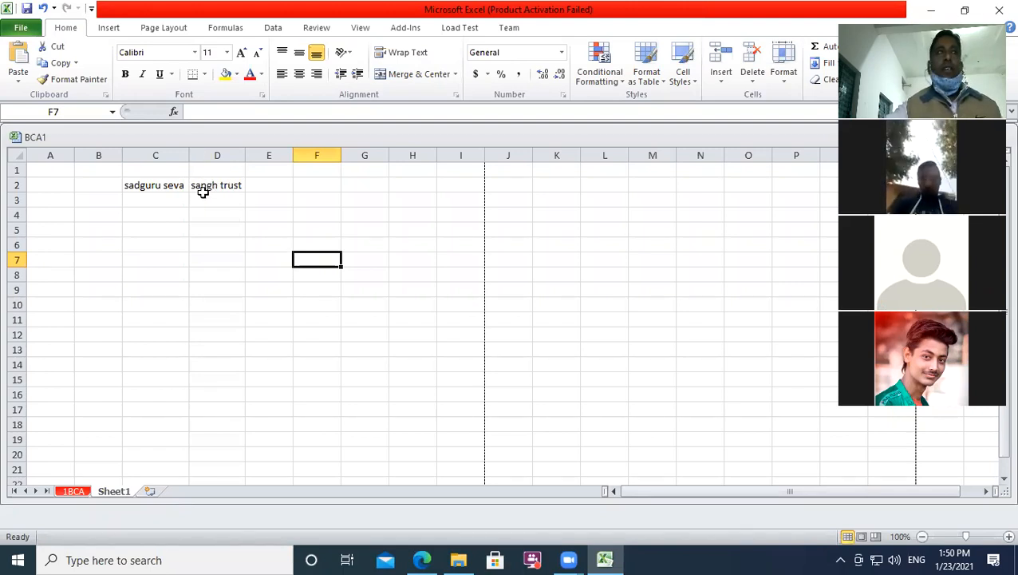
click(252, 184)
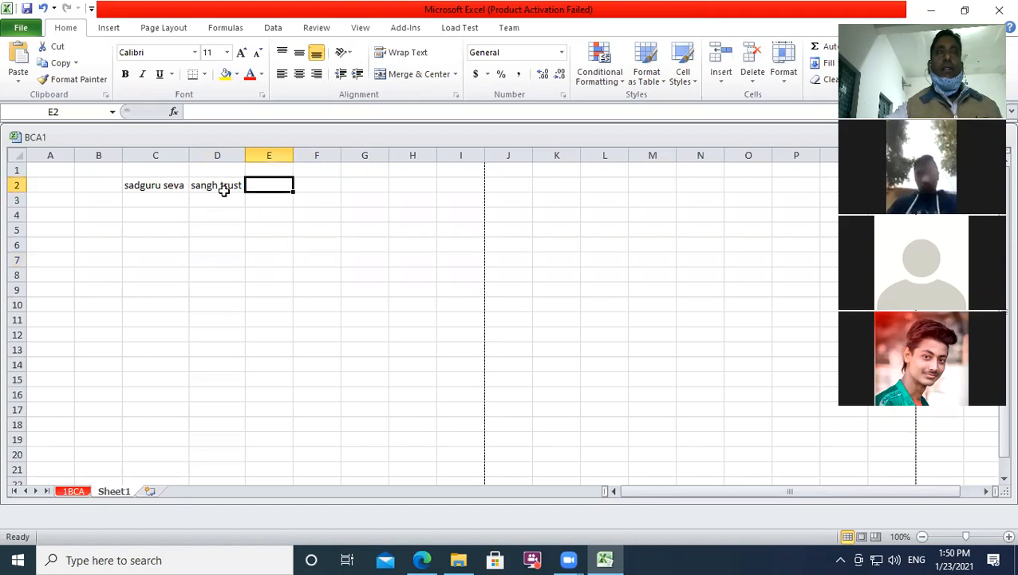
click(151, 186)
click(211, 184)
click(267, 185)
click(327, 186)
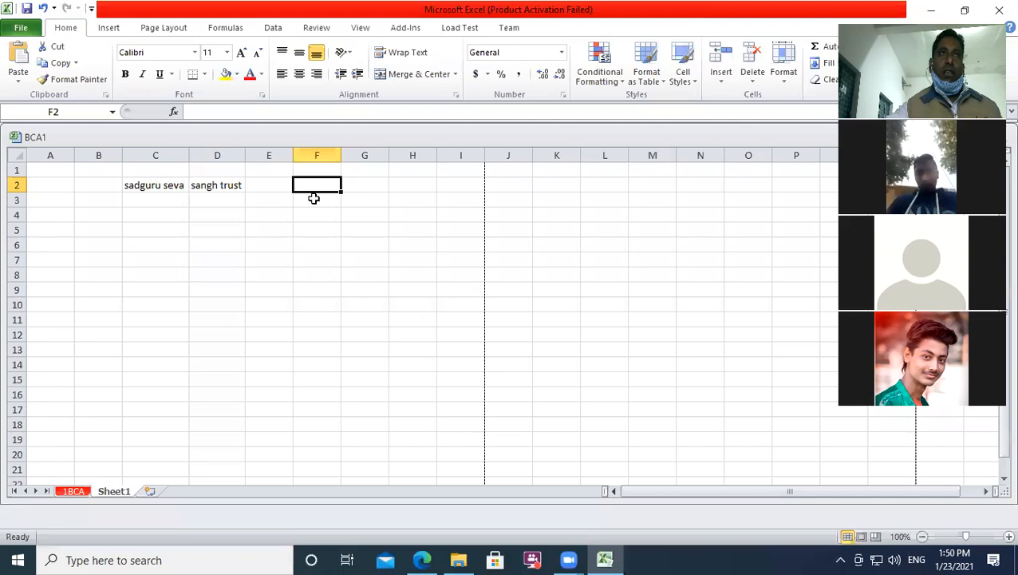
click(261, 201)
click(208, 203)
click(213, 225)
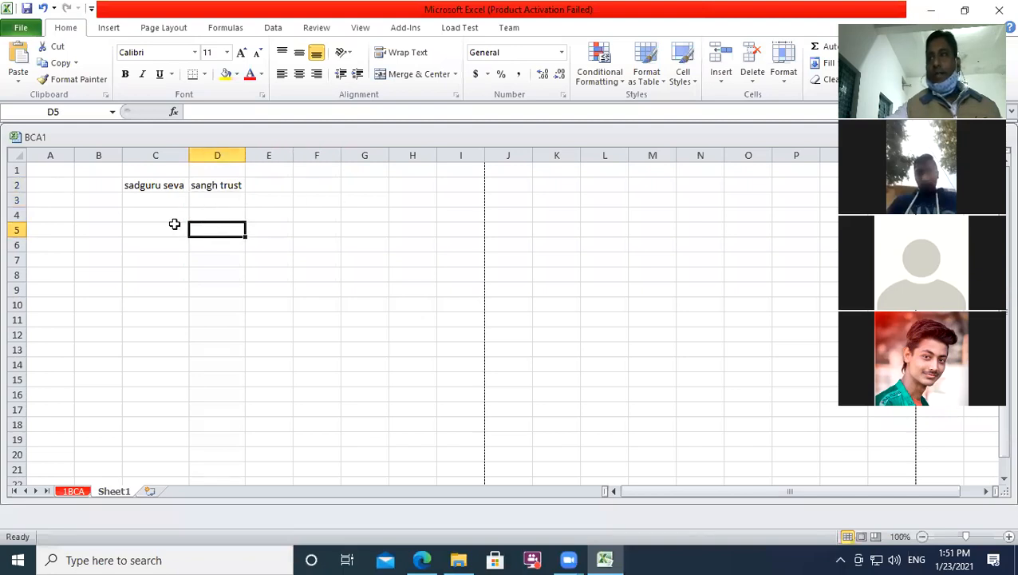
click(169, 228)
click(220, 277)
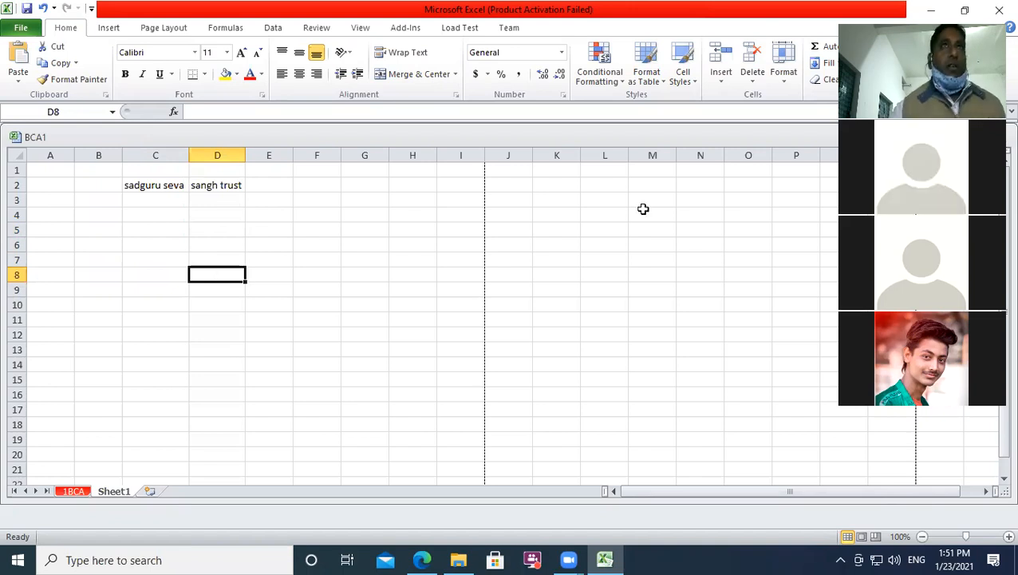
click(292, 334)
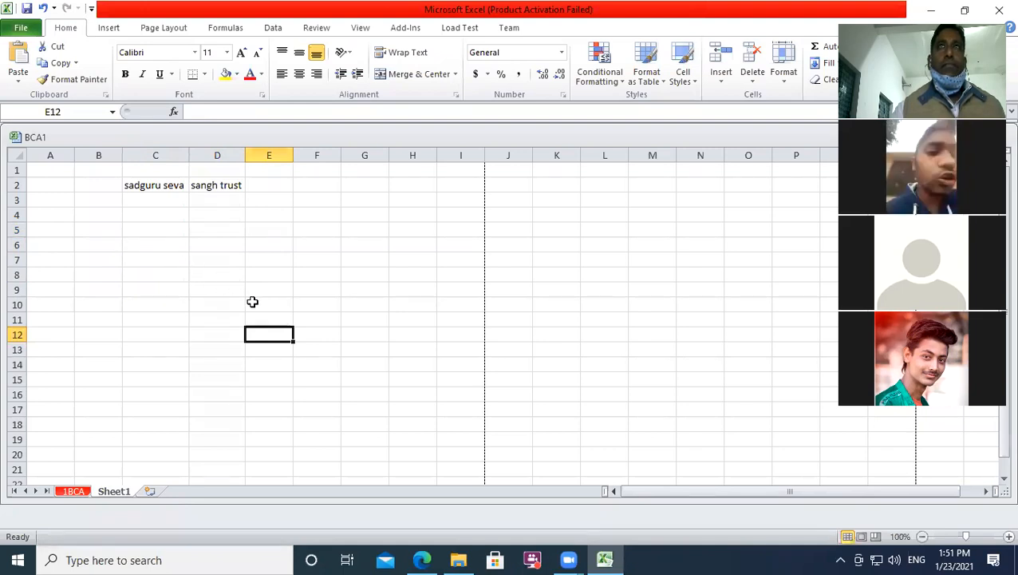
click(300, 257)
click(211, 259)
click(130, 271)
click(266, 238)
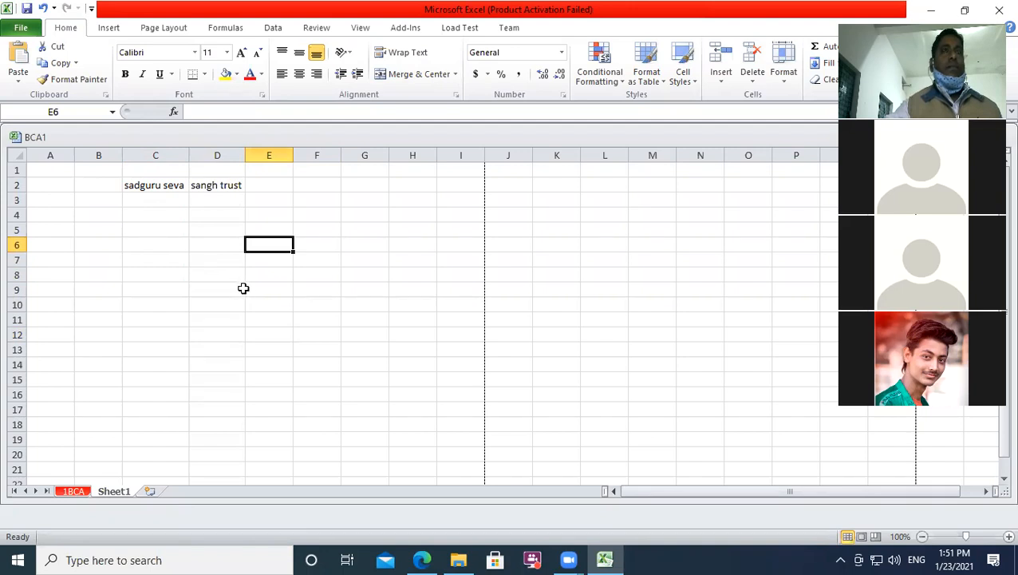
Step: Switch to the 1BCA sheet and step through the title, Subject and column headings from S_Name to Total
key(ctrl+Page_Up)
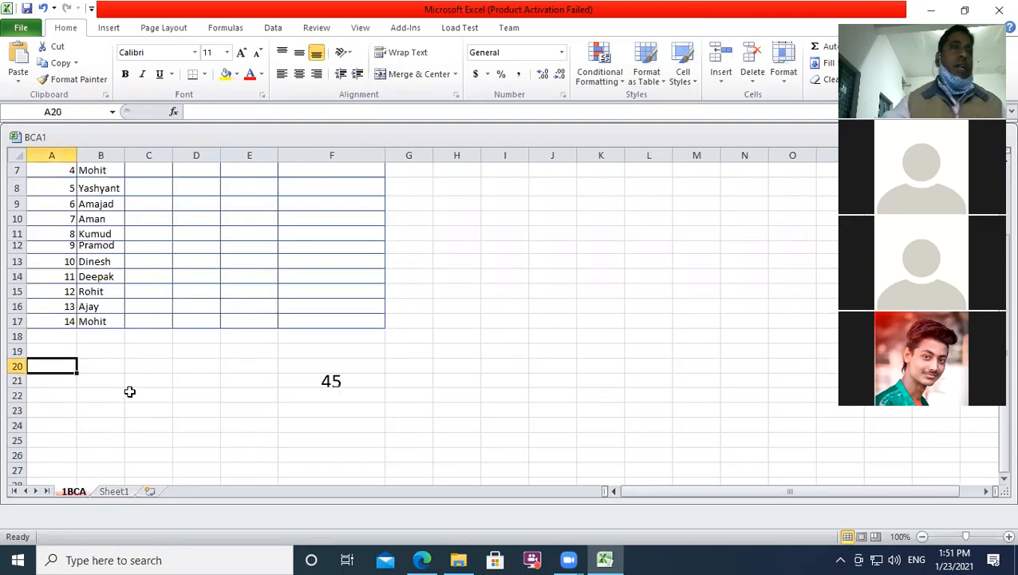
click(297, 381)
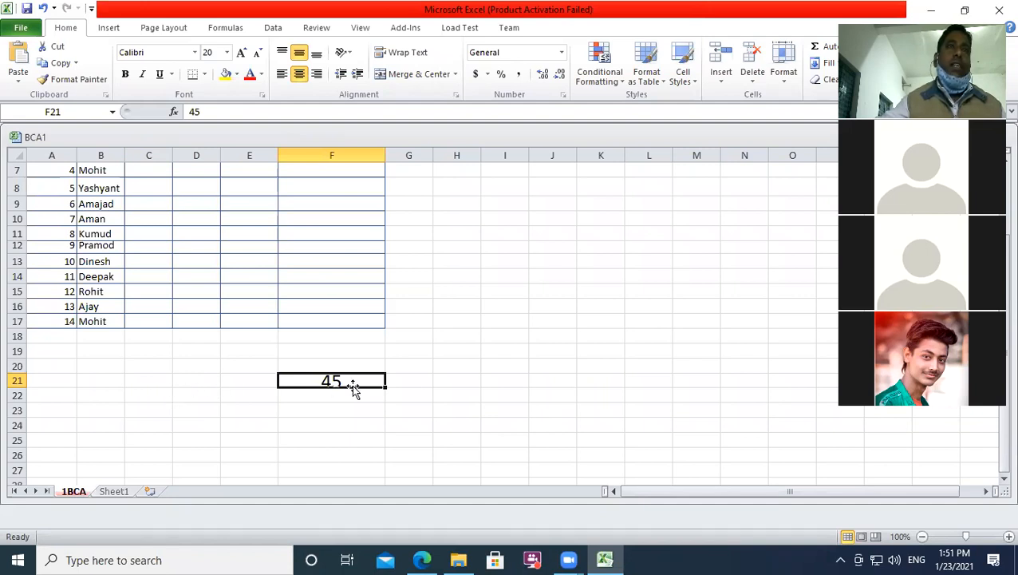
scroll(196, 207, up, 2)
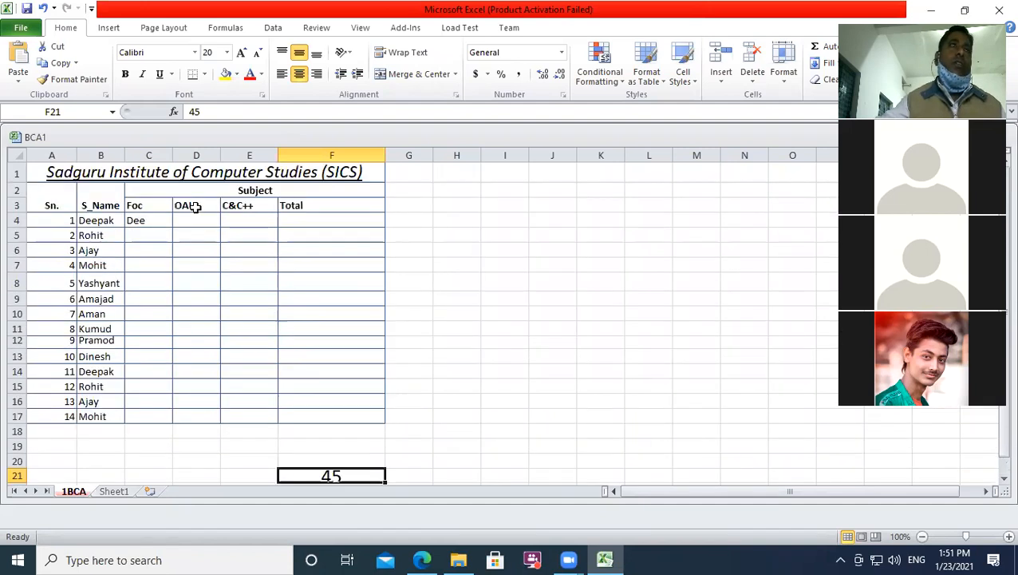
click(67, 177)
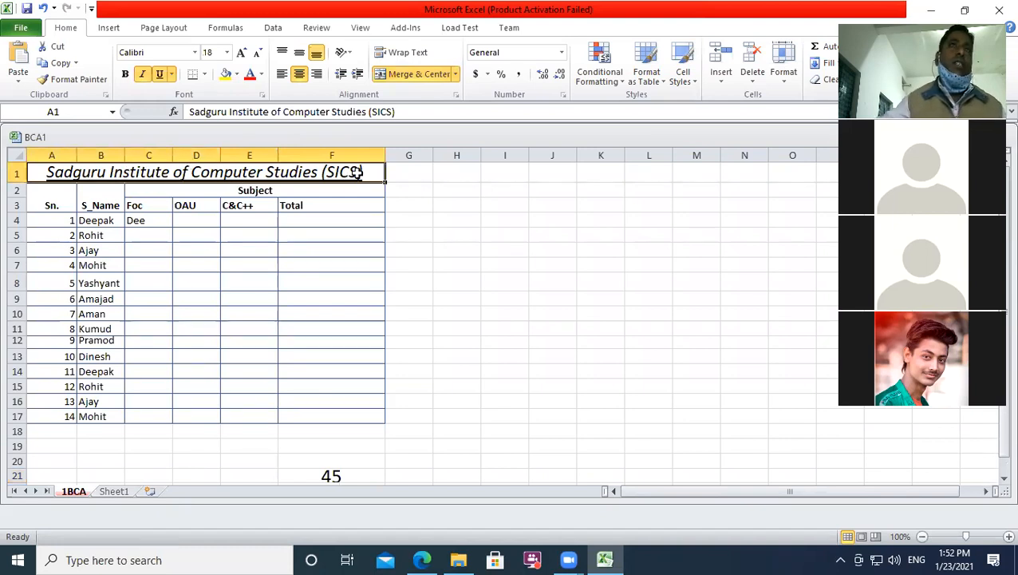
click(146, 192)
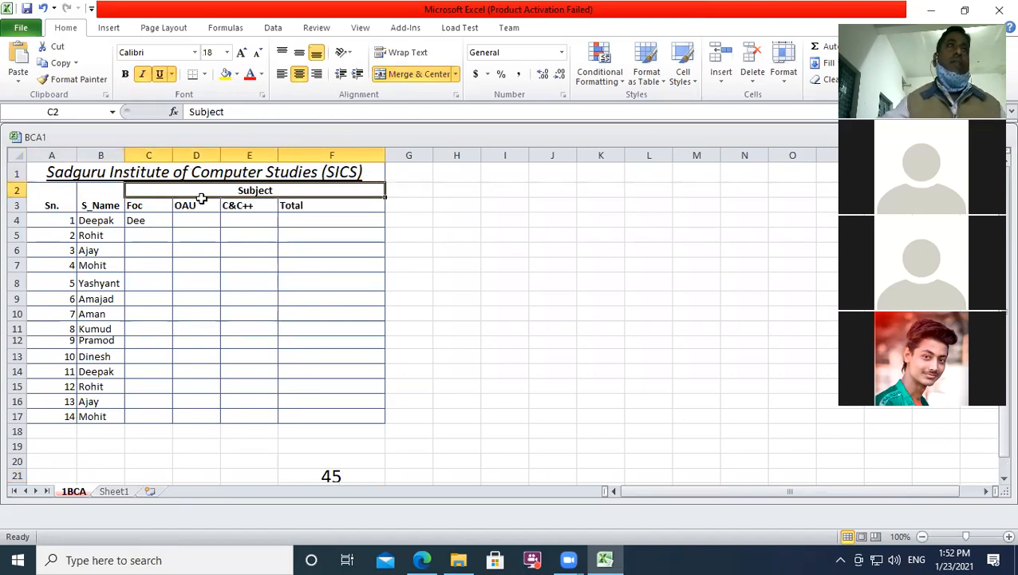
click(269, 206)
click(348, 205)
click(189, 206)
click(148, 207)
click(84, 201)
click(56, 202)
click(111, 205)
click(136, 208)
click(199, 203)
click(247, 203)
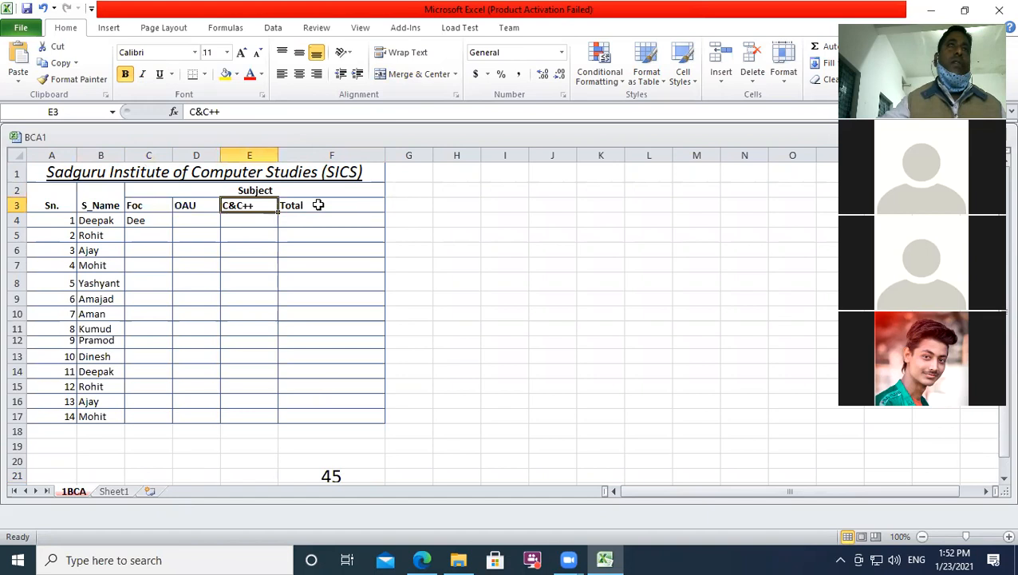
click(319, 204)
Step: Delete the 45 from cell F21
scroll(166, 363, down, 2)
click(301, 382)
key(Delete)
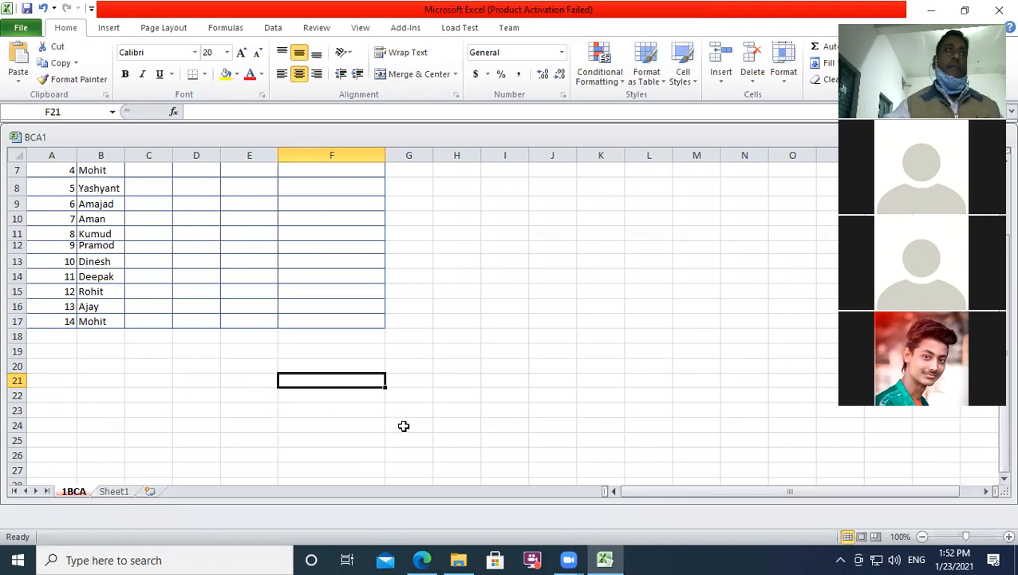
scroll(404, 426, up, 2)
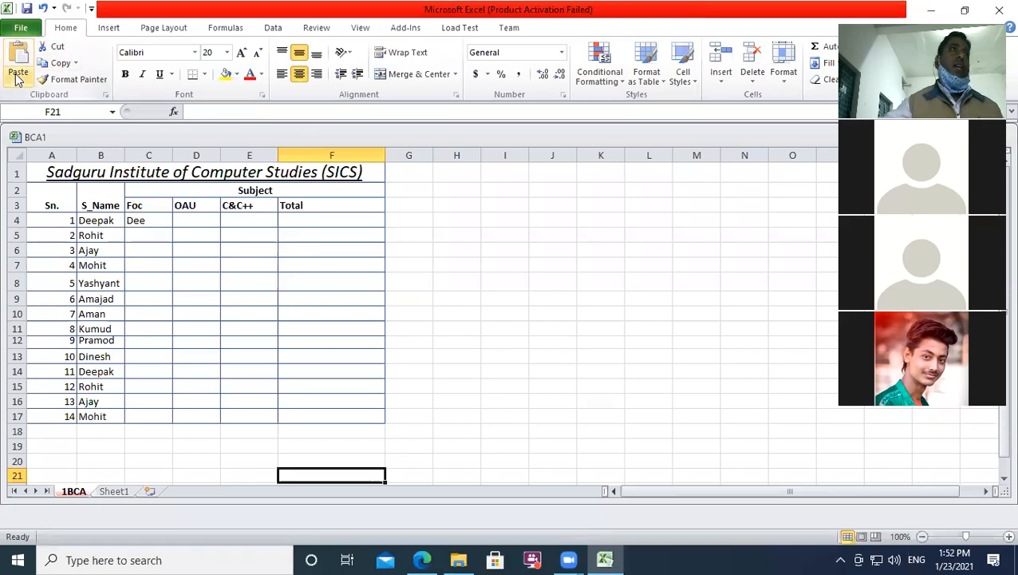
Step: Apply All Borders to the marks table and enter 45 in F21
click(205, 74)
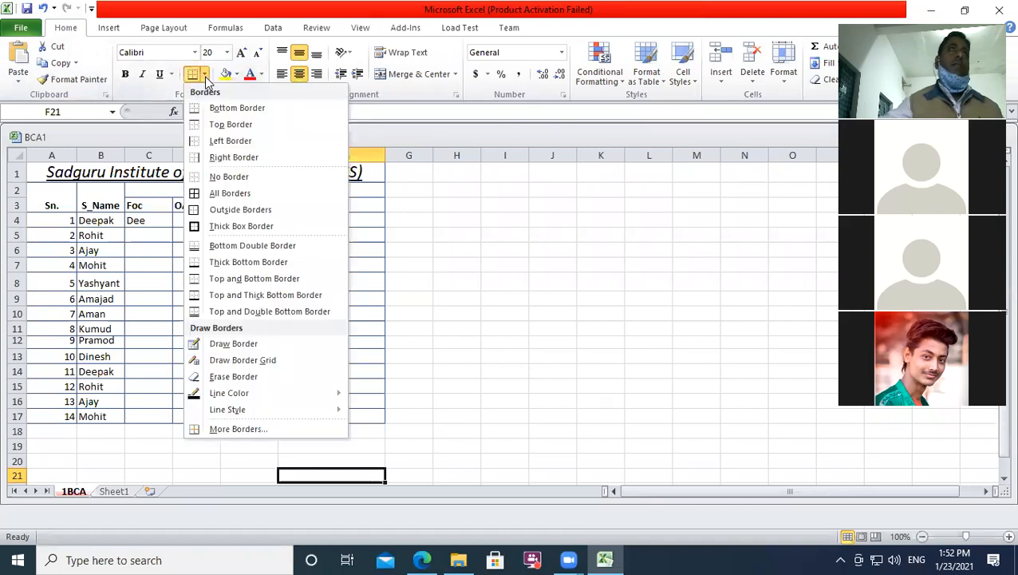
click(229, 196)
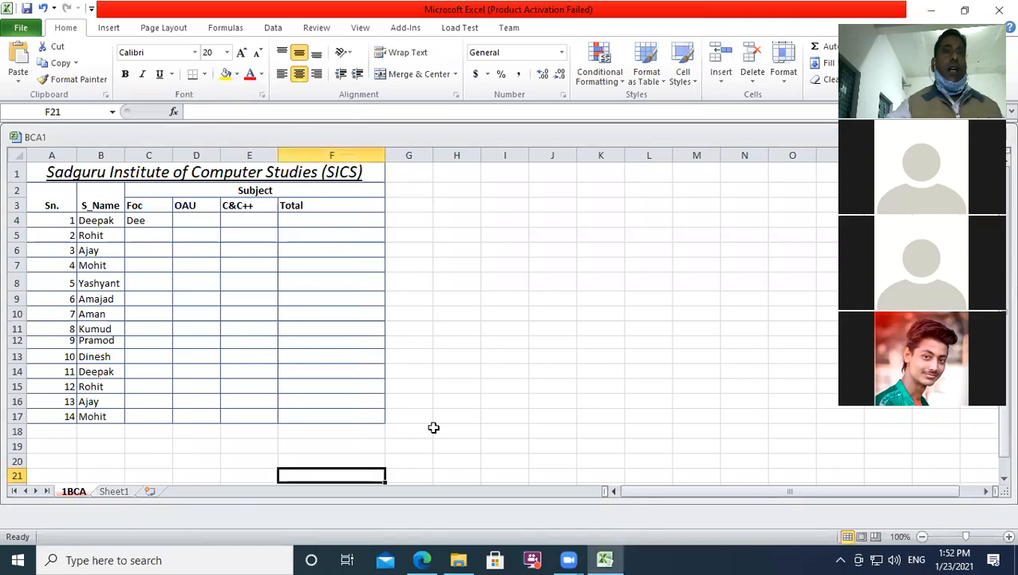
scroll(379, 452, down, 1)
scroll(378, 450, down, 1)
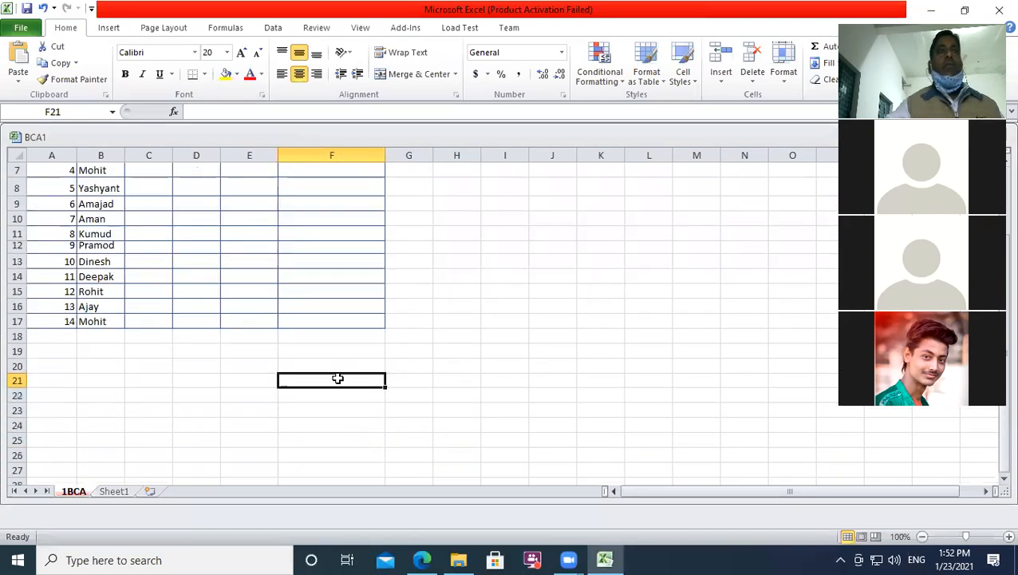
text(45)
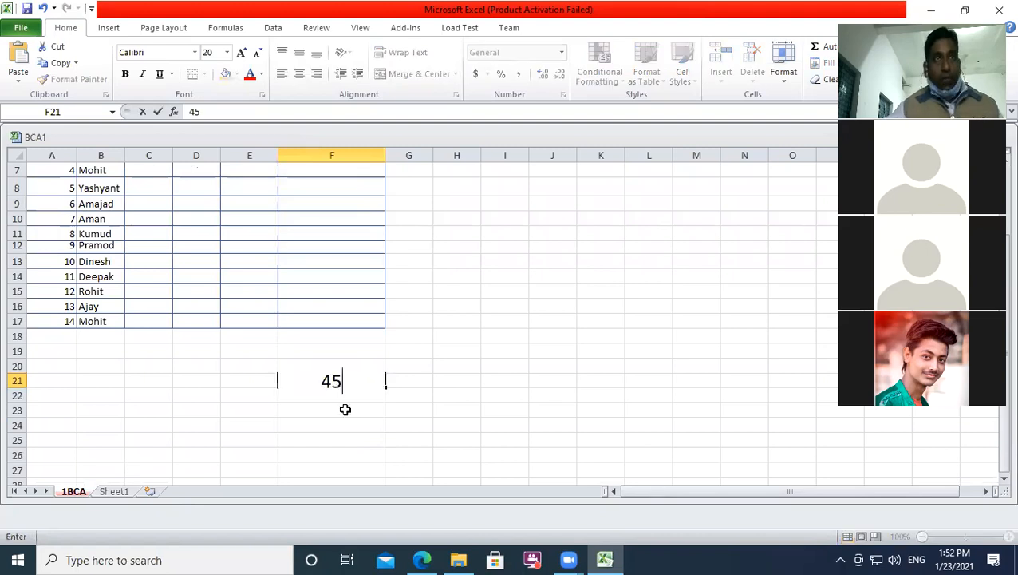
key(Return)
Step: Set the 45 to font size 14 and merge and centre it across E21:F21
click(405, 397)
click(342, 381)
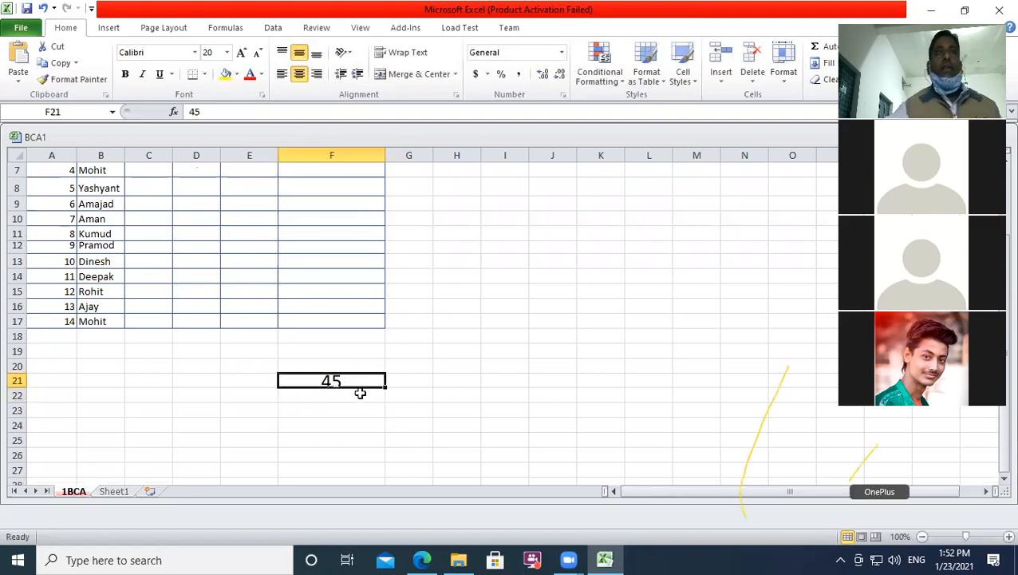
click(227, 52)
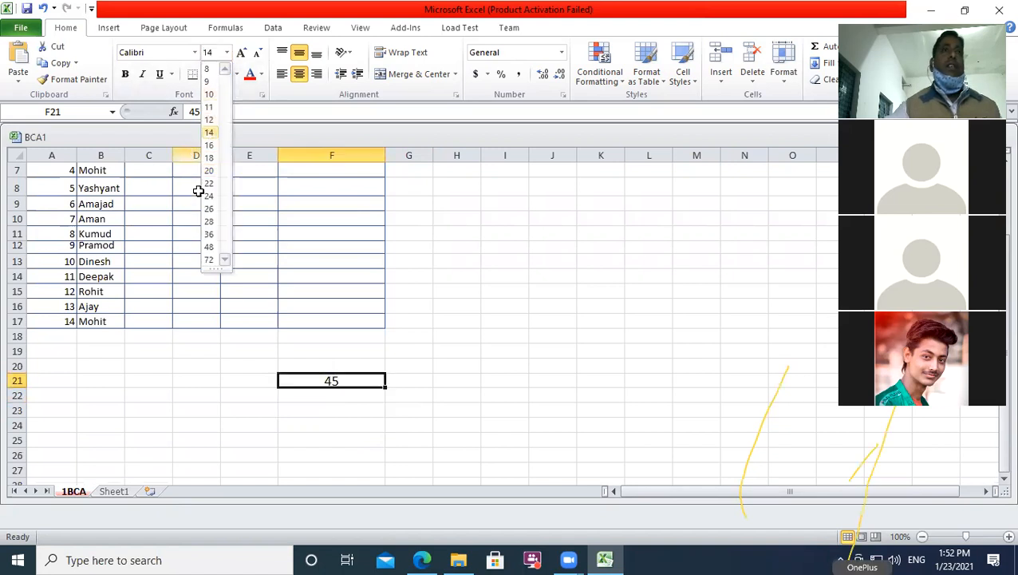
click(209, 134)
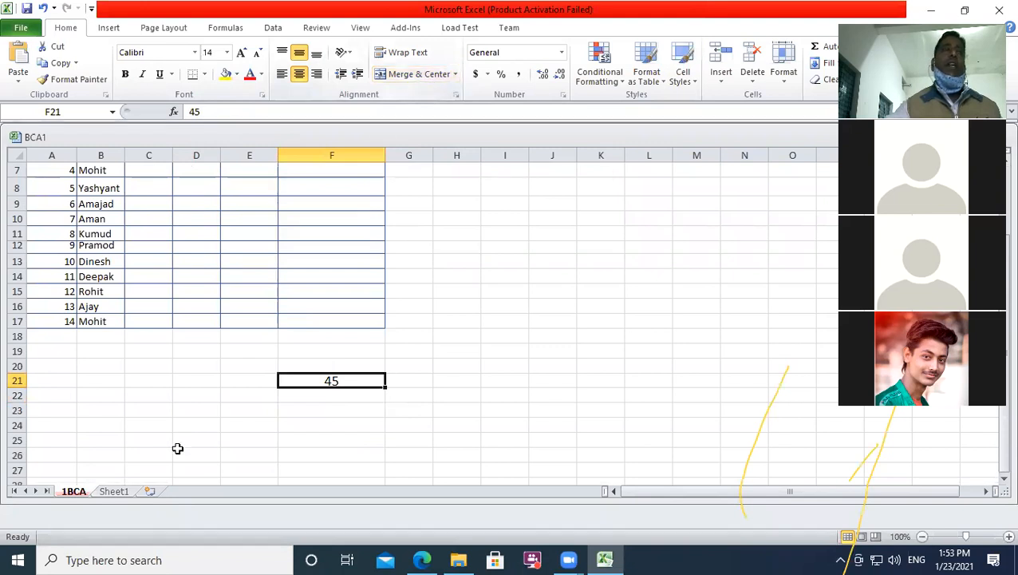
drag(241, 382, 332, 377)
click(414, 75)
click(332, 449)
Step: Delete the 45 from merged cell E21:F21, leaving its number format unchanged
click(239, 382)
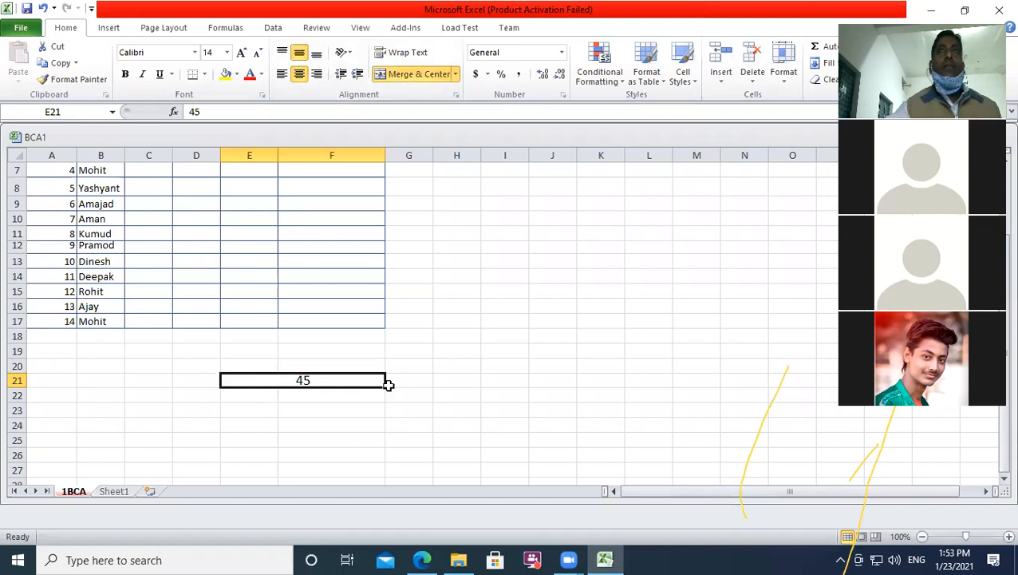
click(562, 53)
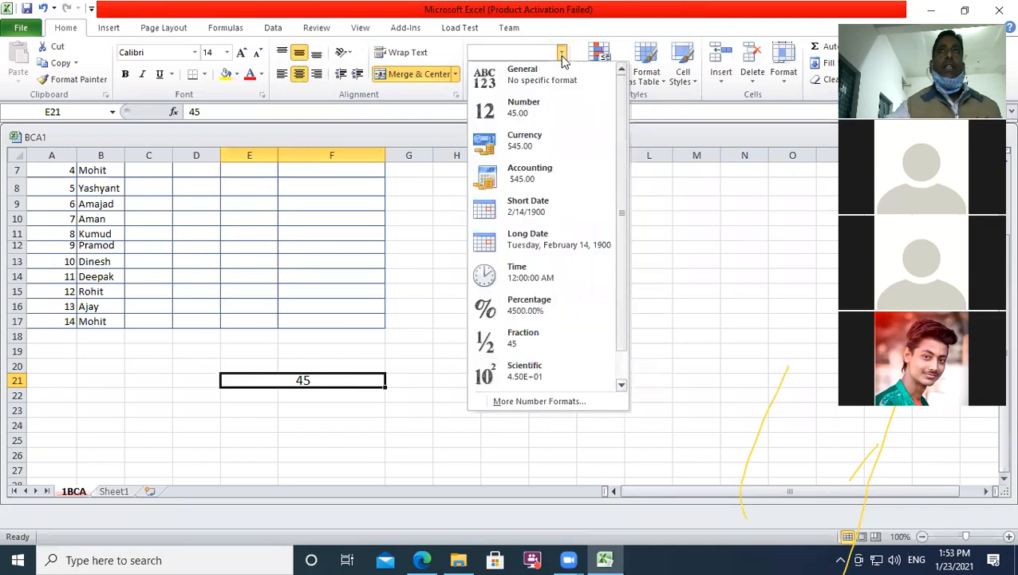
click(701, 333)
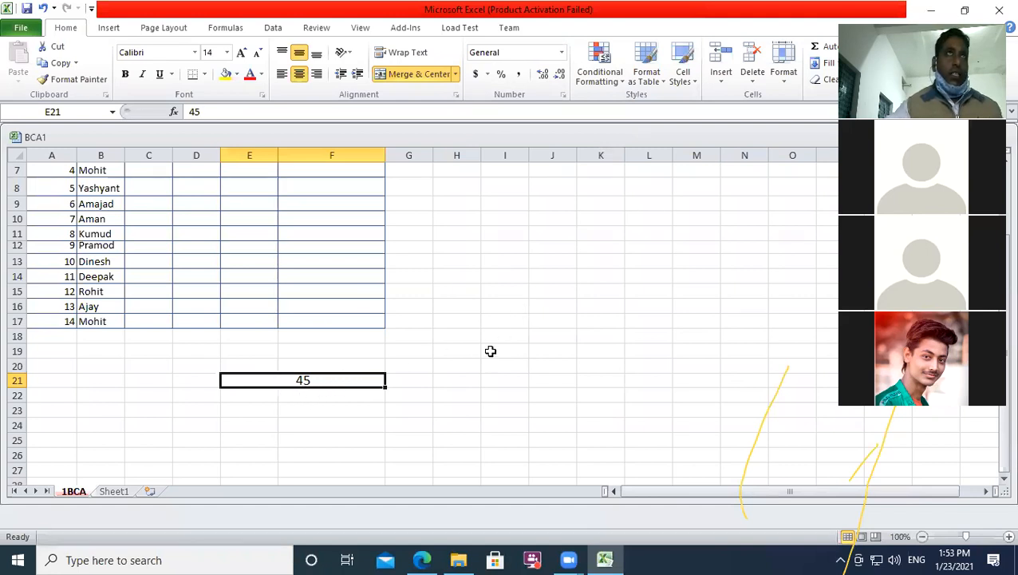
key(Delete)
scroll(92, 208, up, 2)
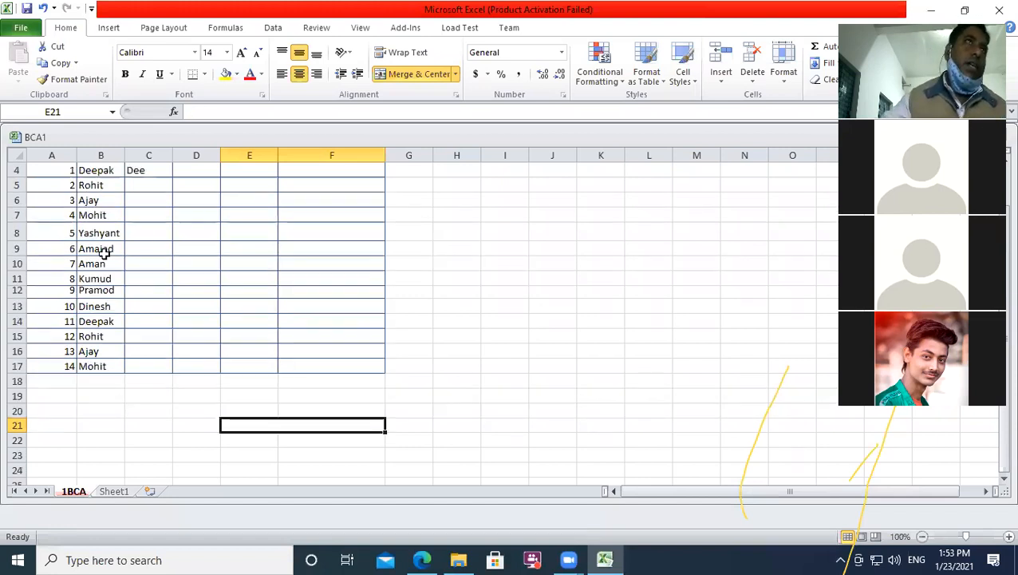
click(92, 176)
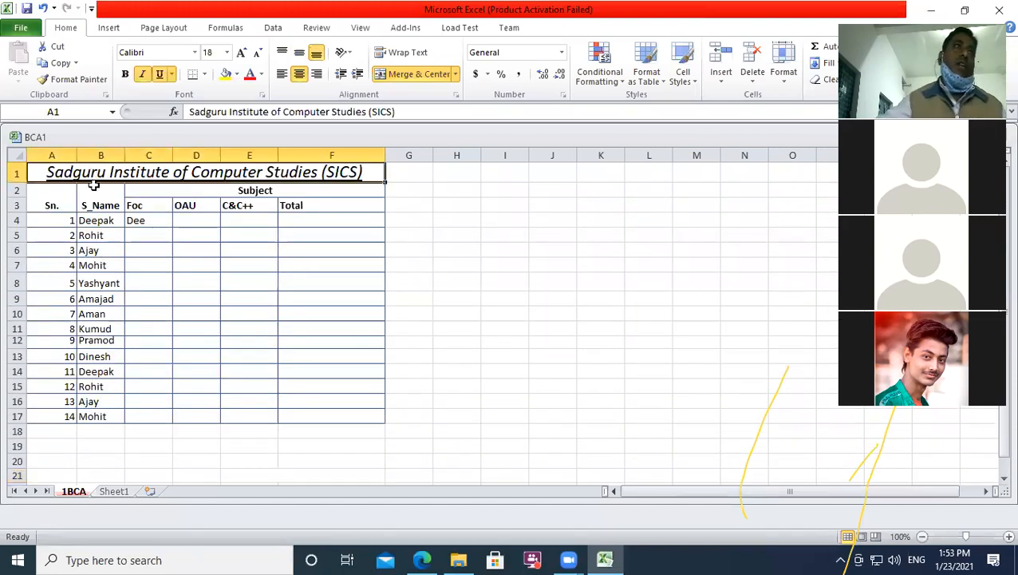
click(165, 194)
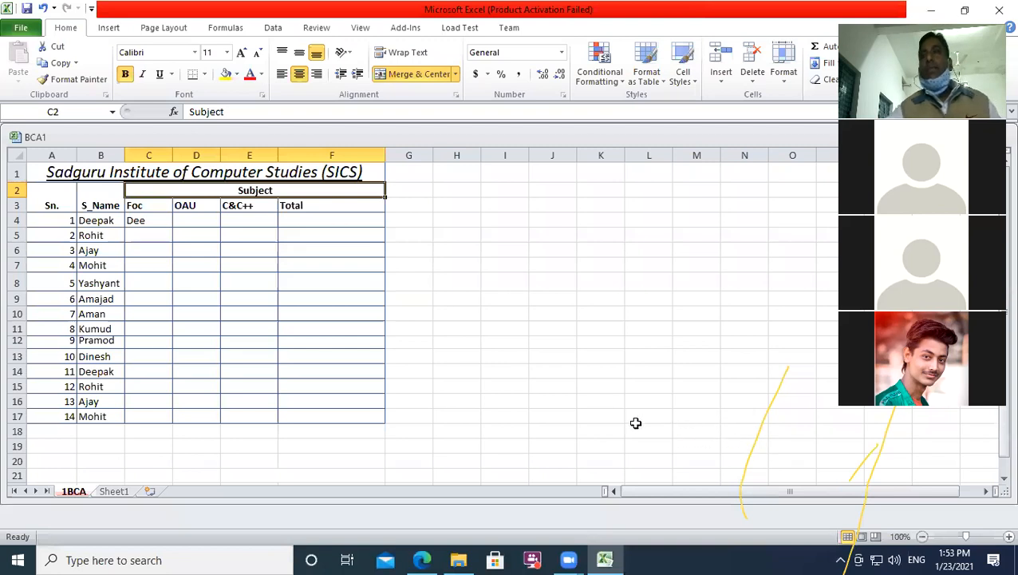
click(493, 284)
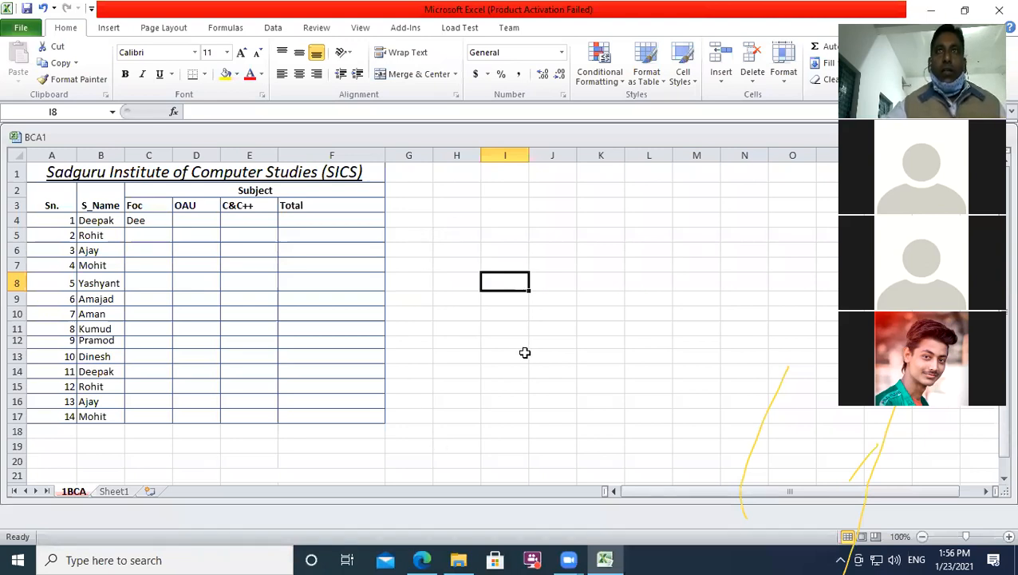
click(523, 355)
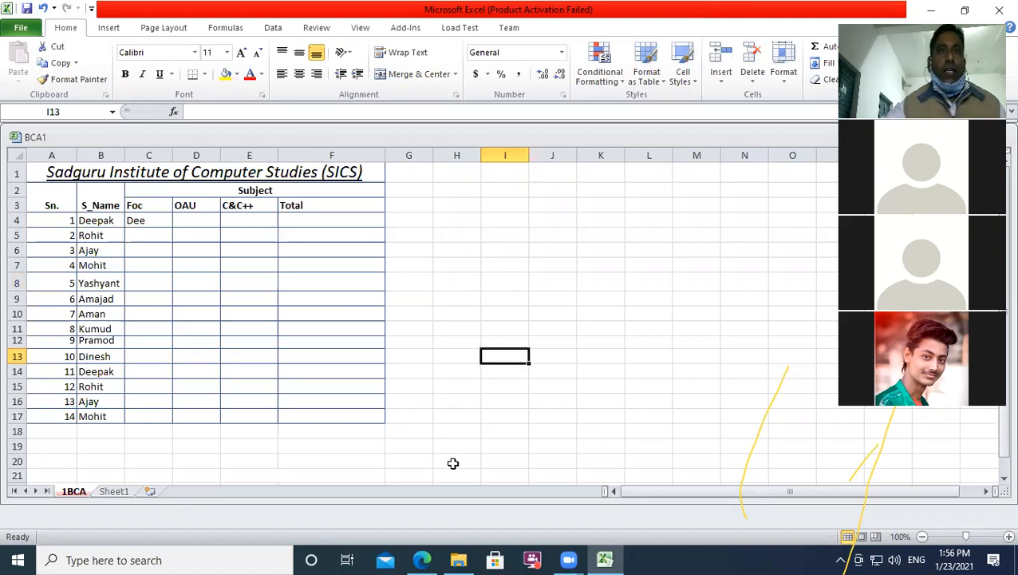